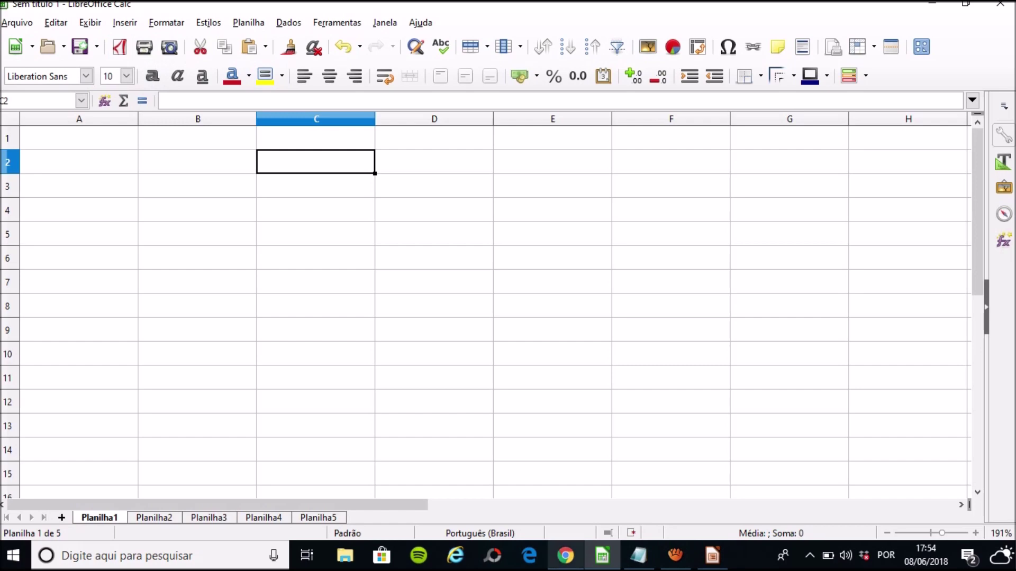
- Switch to Chrome and examine the enlarged labelled figure of Calc's initial screen on page 98 of the PDF
click(565, 555)
scroll(511, 296, up, 1)
scroll(511, 296, down, 1)
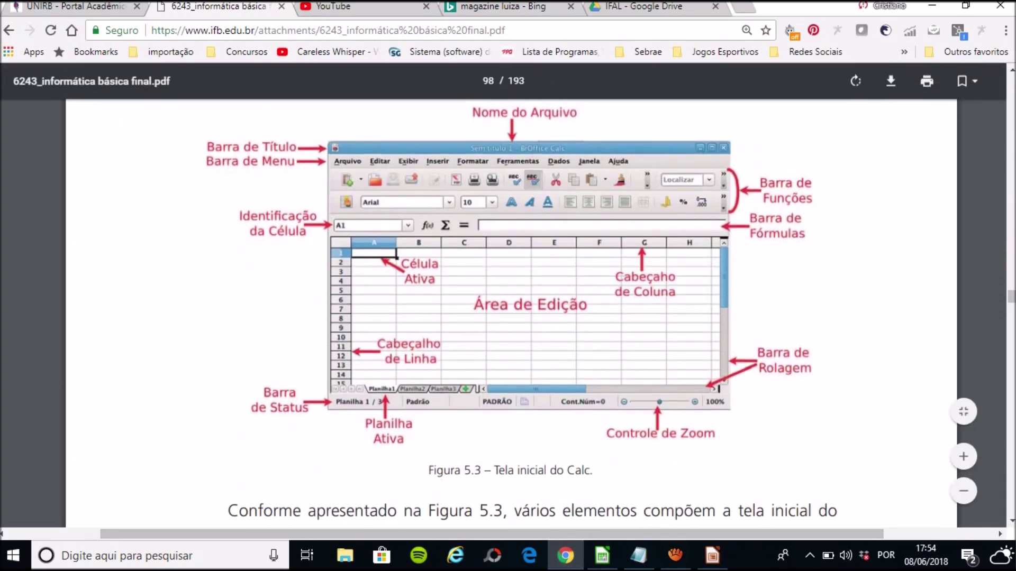
click(964, 457)
scroll(542, 313, up, 2)
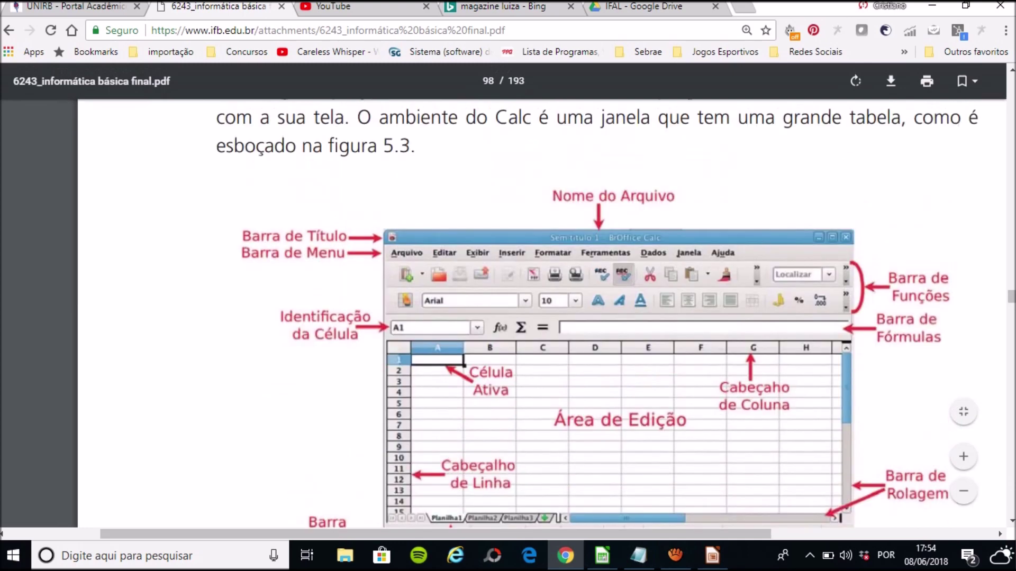
scroll(542, 312, down, 2)
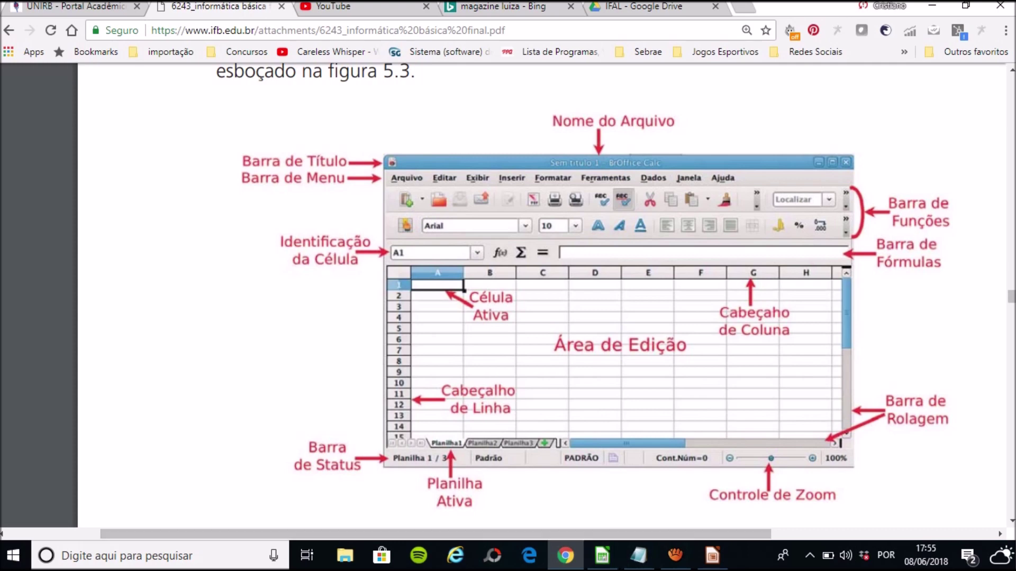
- Switch back to LibreOffice Calc and practise selecting single cells and cell ranges on Planilha1
click(602, 556)
click(434, 306)
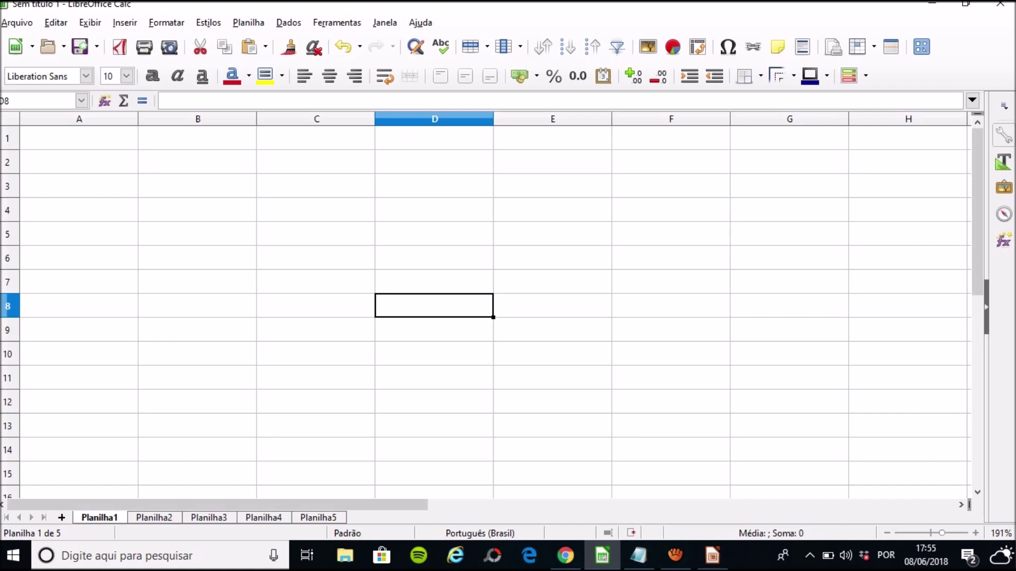
drag(79, 162, 312, 258)
click(197, 139)
click(316, 162)
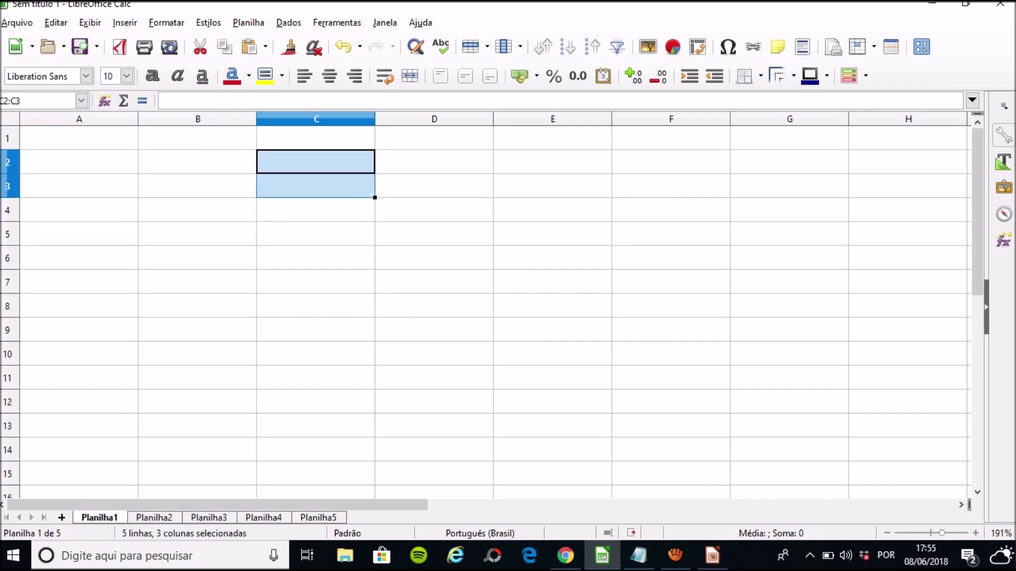
click(434, 235)
click(434, 187)
click(434, 119)
click(316, 186)
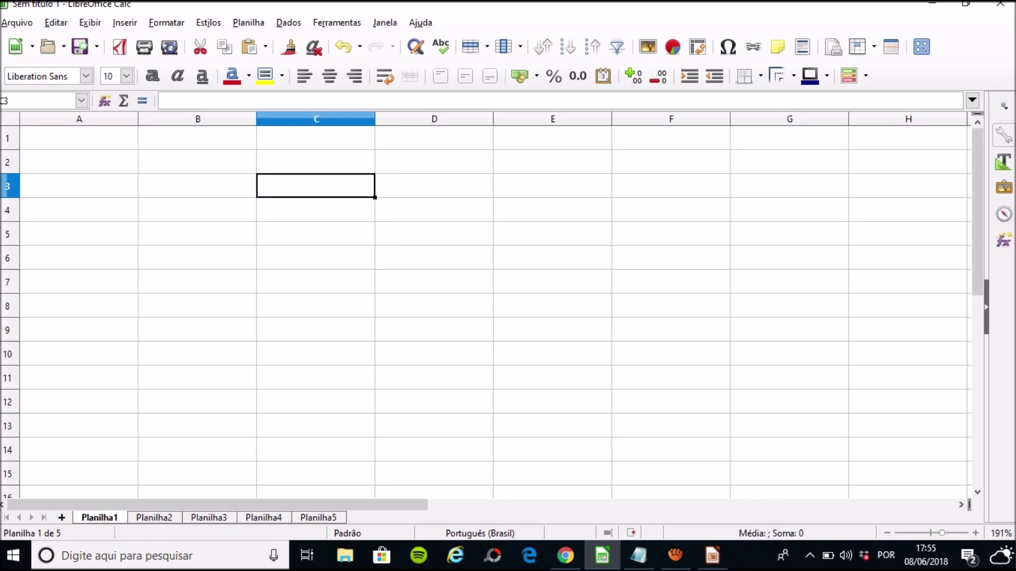
click(198, 162)
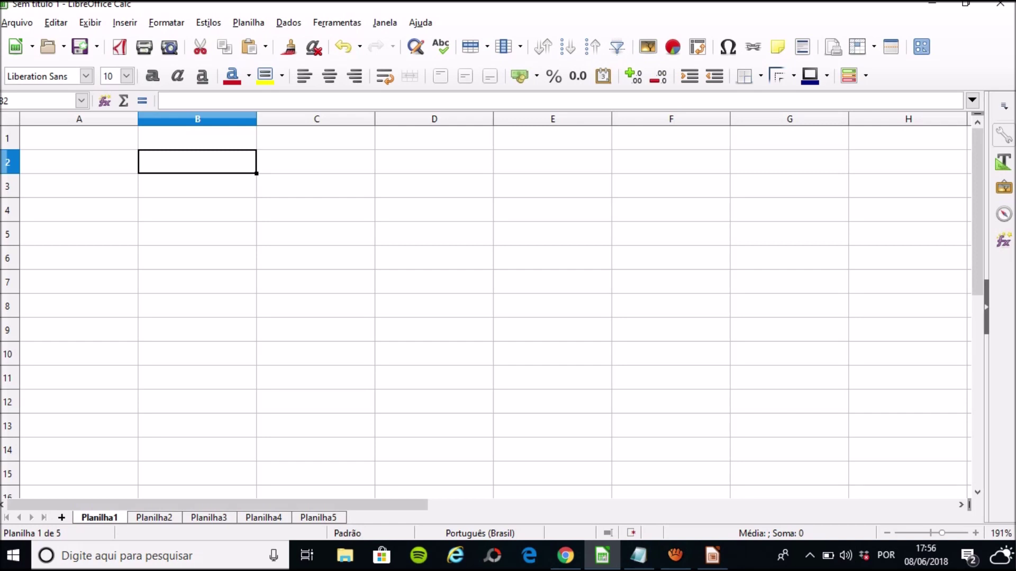
key(Left)
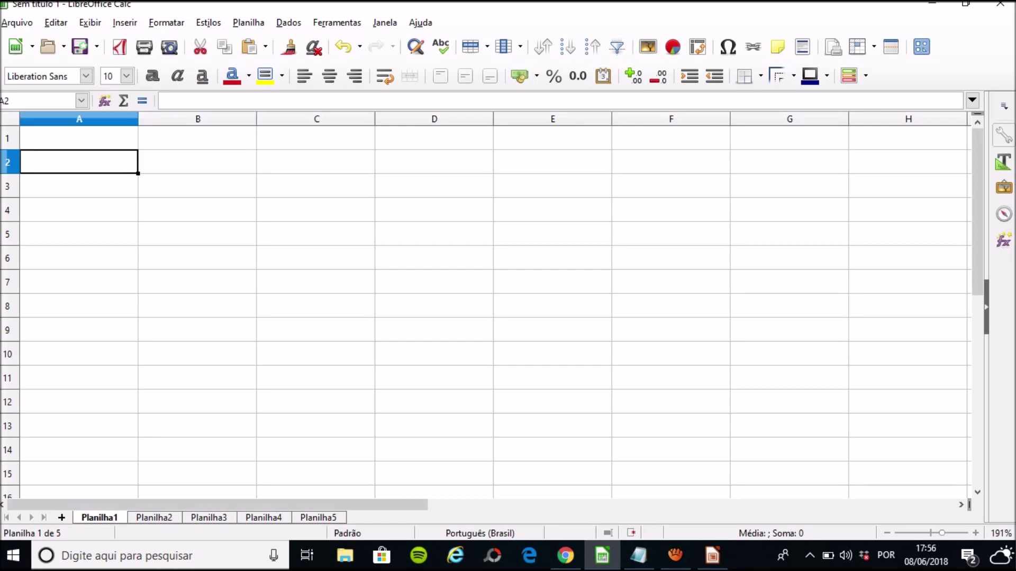
click(316, 210)
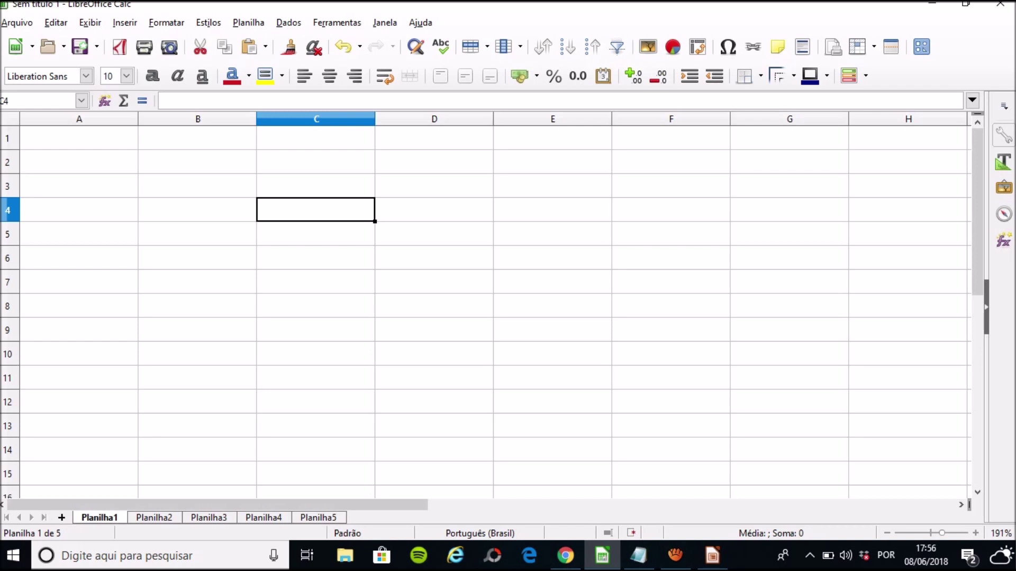
key(Left)
key(Right)
click(197, 258)
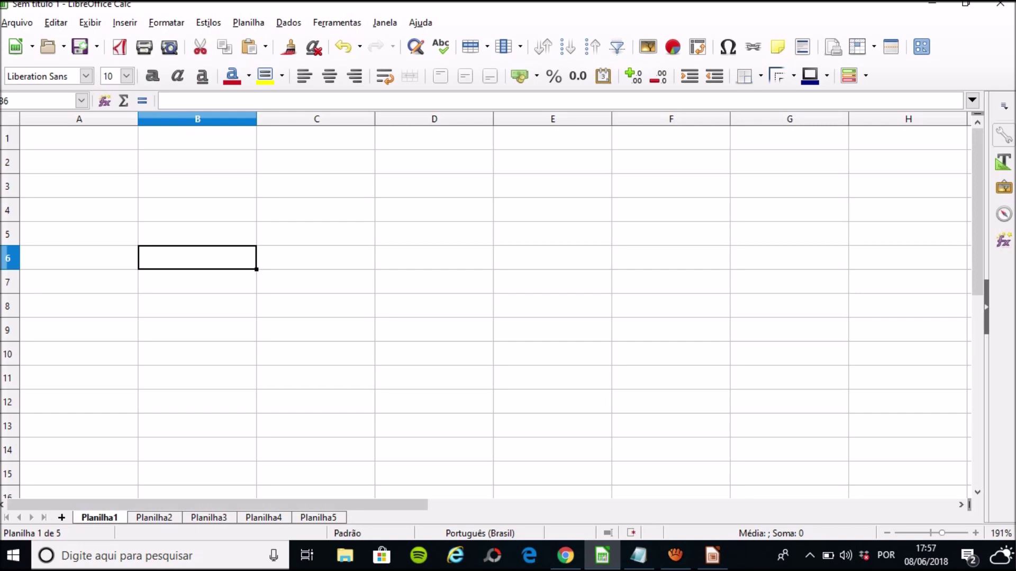
click(434, 354)
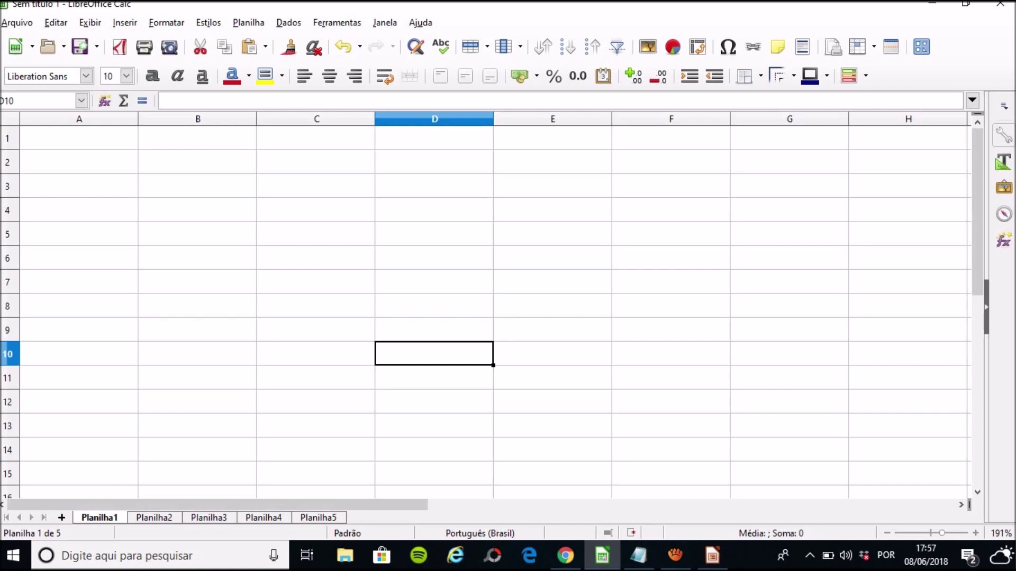
click(198, 186)
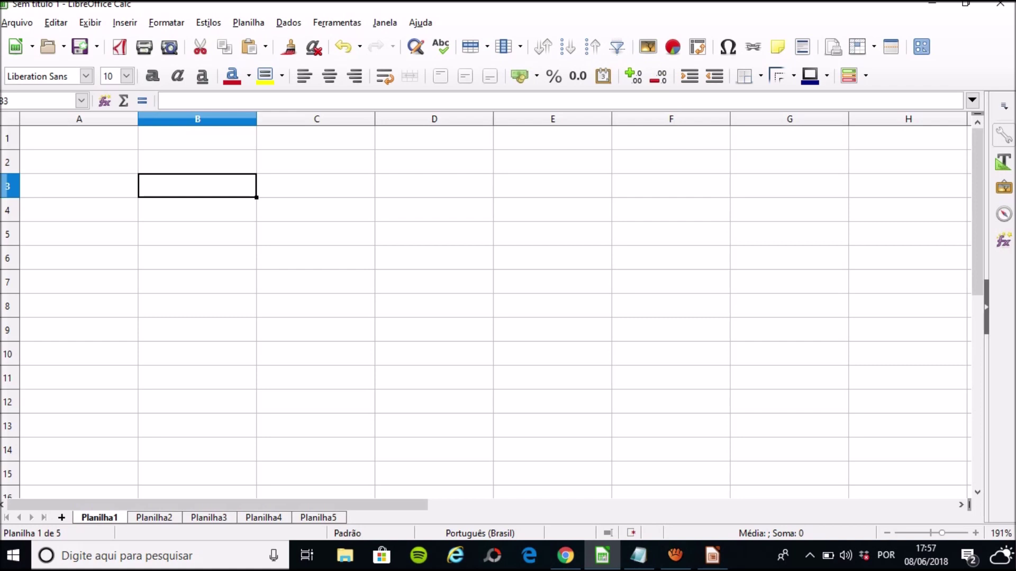
click(434, 210)
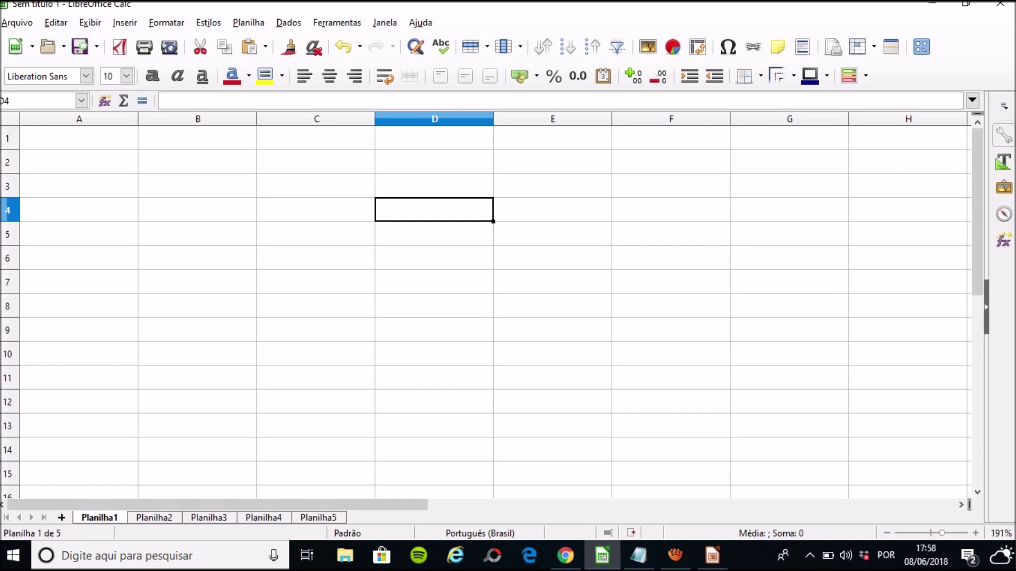
click(17, 23)
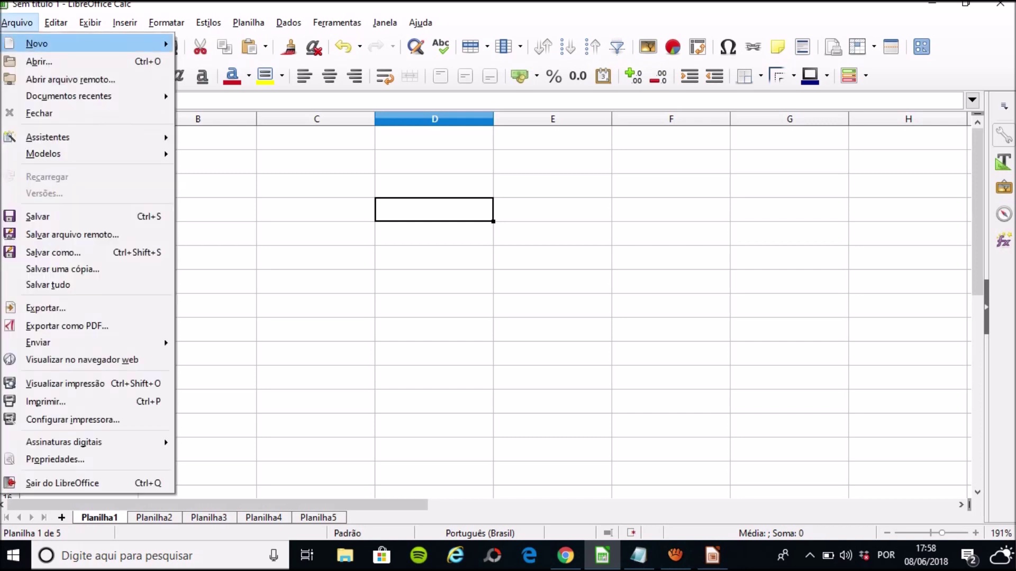
mouse_move(37, 43)
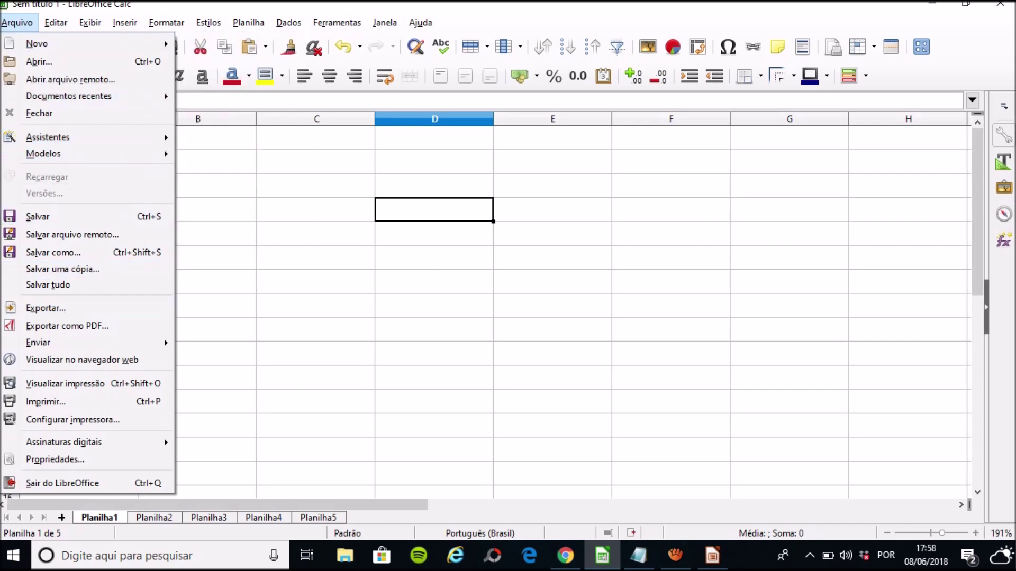
click(17, 22)
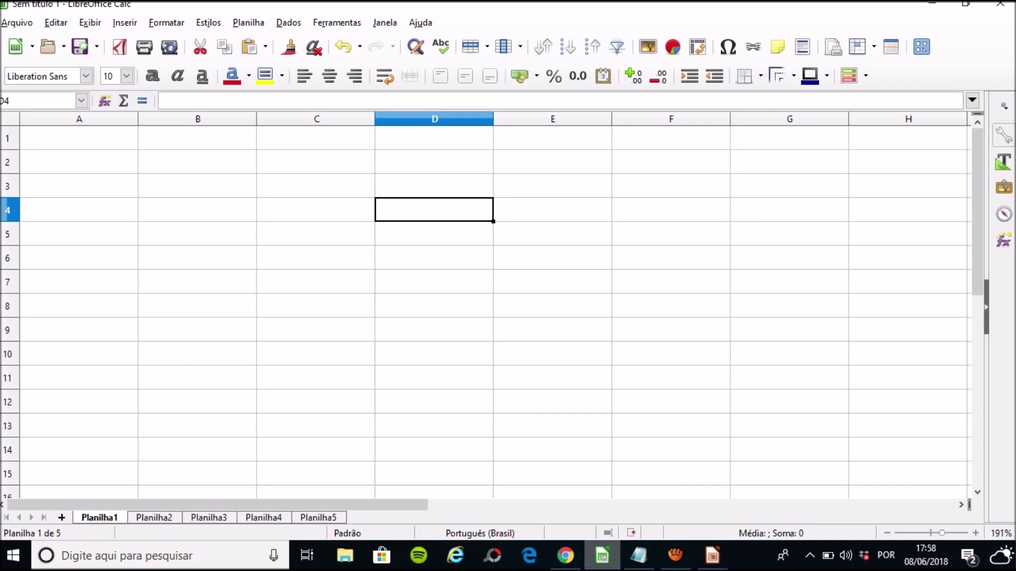
- Check the column and row limits noted in Notepad, and move along row 1 through the columns and back to cell A1
click(638, 556)
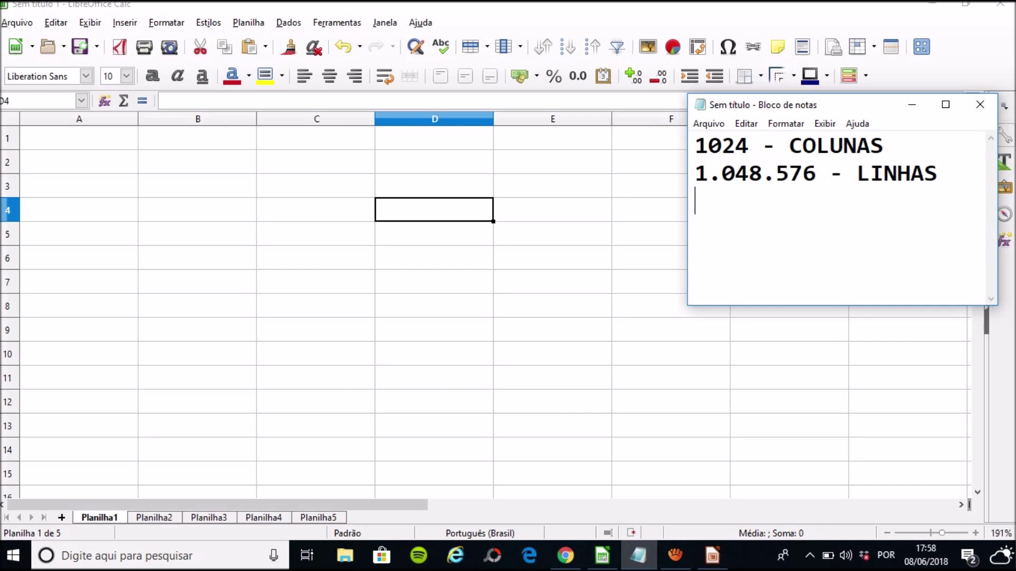
click(79, 138)
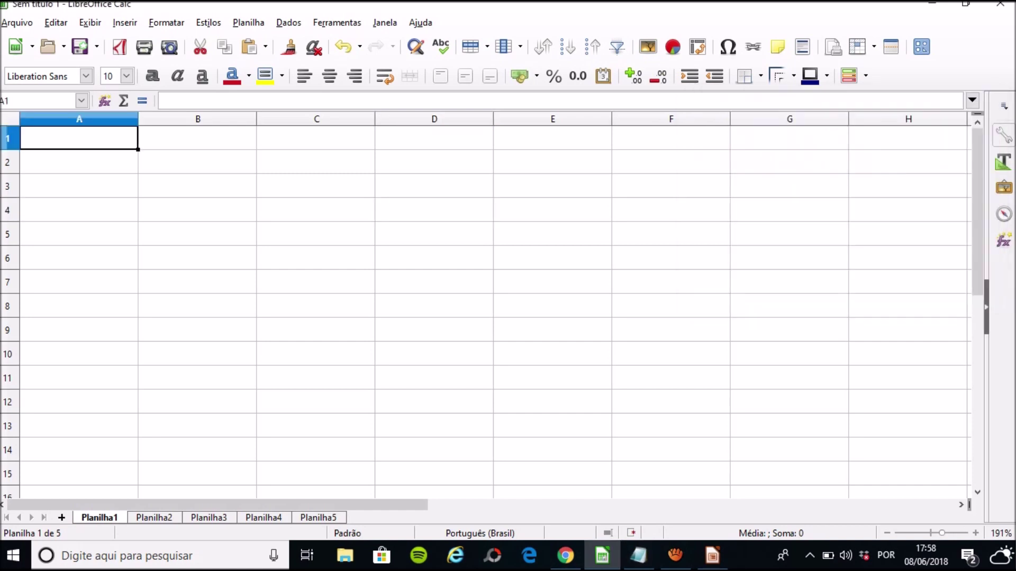
drag(333, 505, 862, 505)
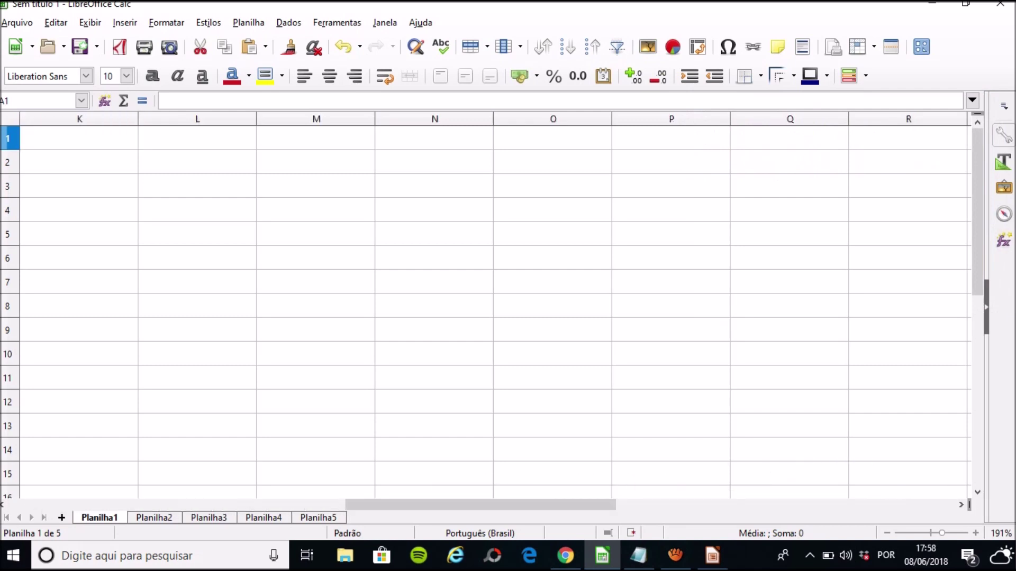
click(908, 163)
click(908, 139)
key(Right)
key(Right)
key(Right)
key(Right)
key(Right)
key(Right)
key(Right)
key(Right)
key(Right)
key(Right)
key(Right)
key(Right)
key(Right)
key(Right)
key(Right)
key(Right)
key(Right)
key(Left)
key(Left)
key(Left)
key(Left)
key(Left)
key(Left)
key(Left)
key(Left)
key(Left)
key(Left)
key(Left)
key(Left)
key(Left)
key(Left)
key(Left)
key(Left)
key(Left)
key(Left)
key(Left)
key(Left)
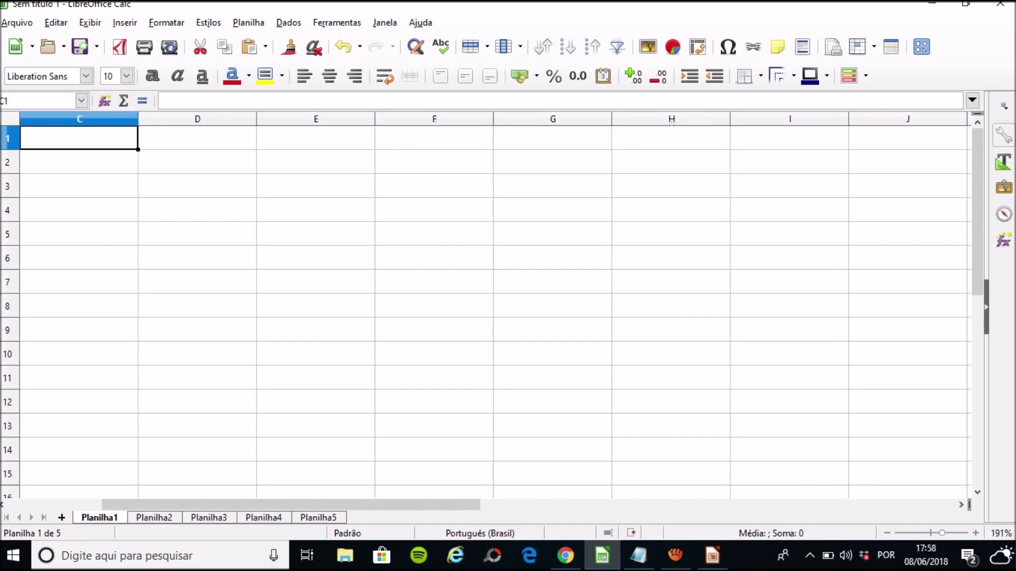
key(Left)
key(Left)
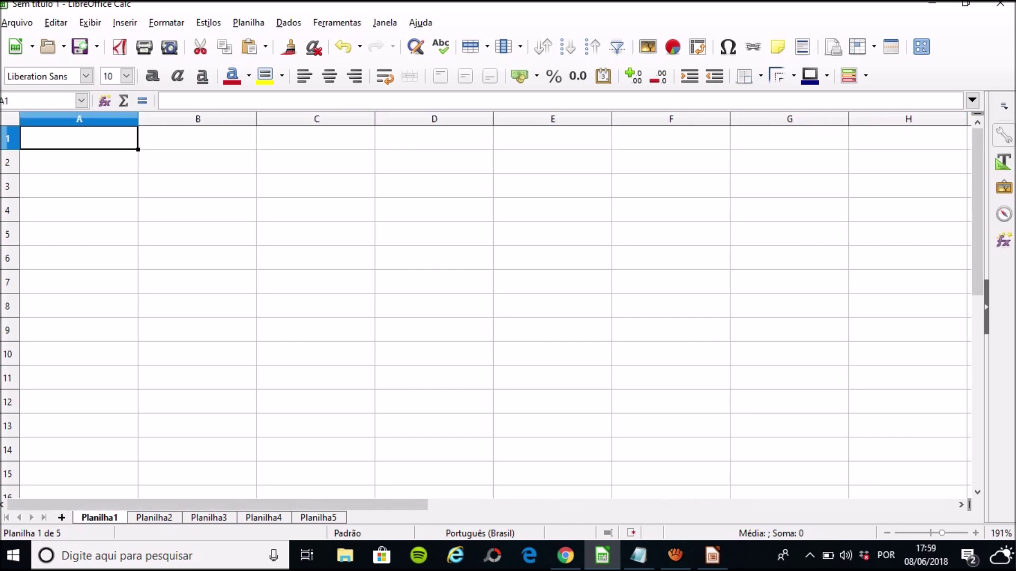
- Compare the last row of column A on Planilha1 with the row limit noted in Notepad, and return to cell A1
key(alt+Tab)
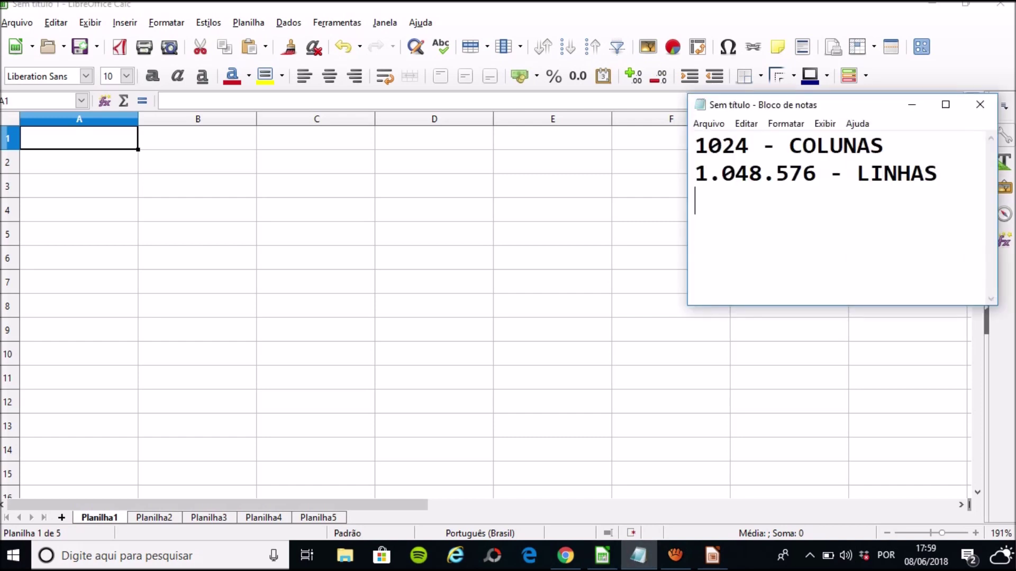
click(79, 162)
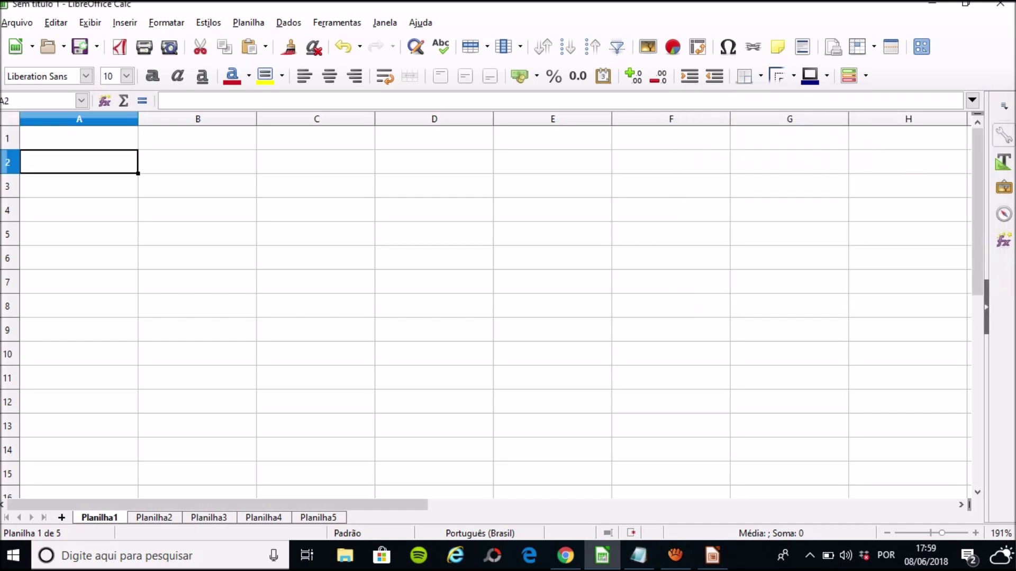
key(ctrl+Down)
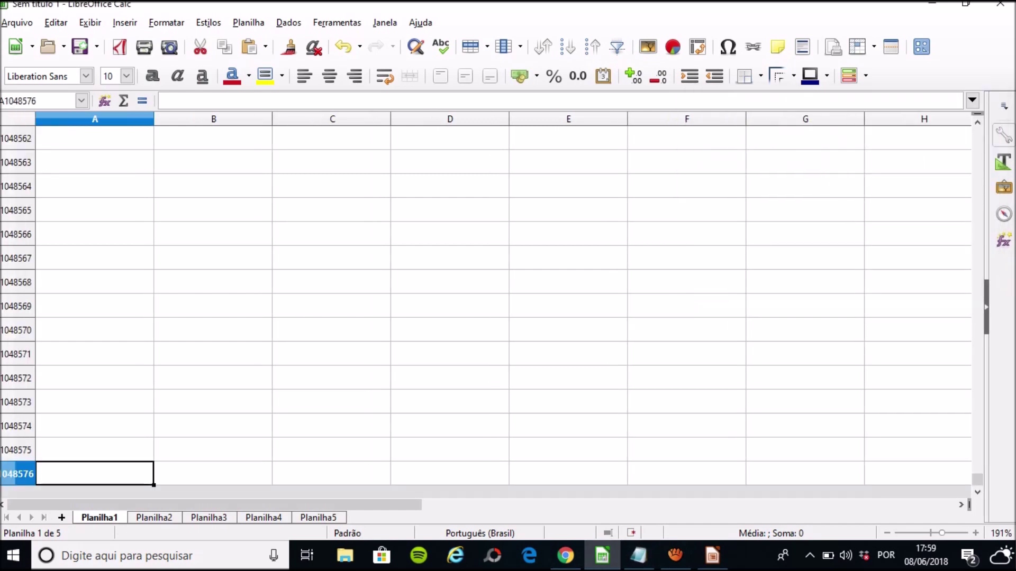
click(638, 555)
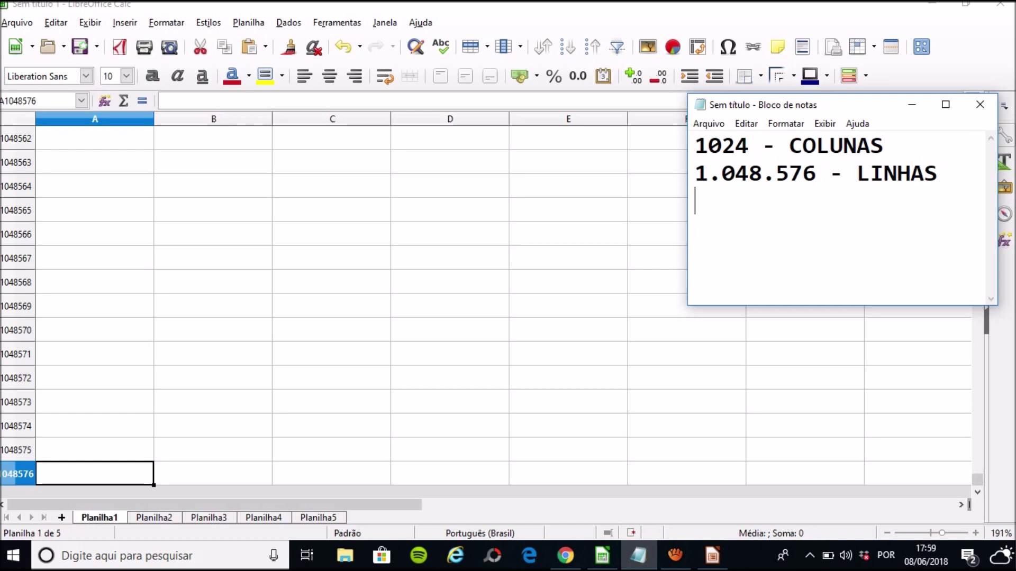
click(911, 105)
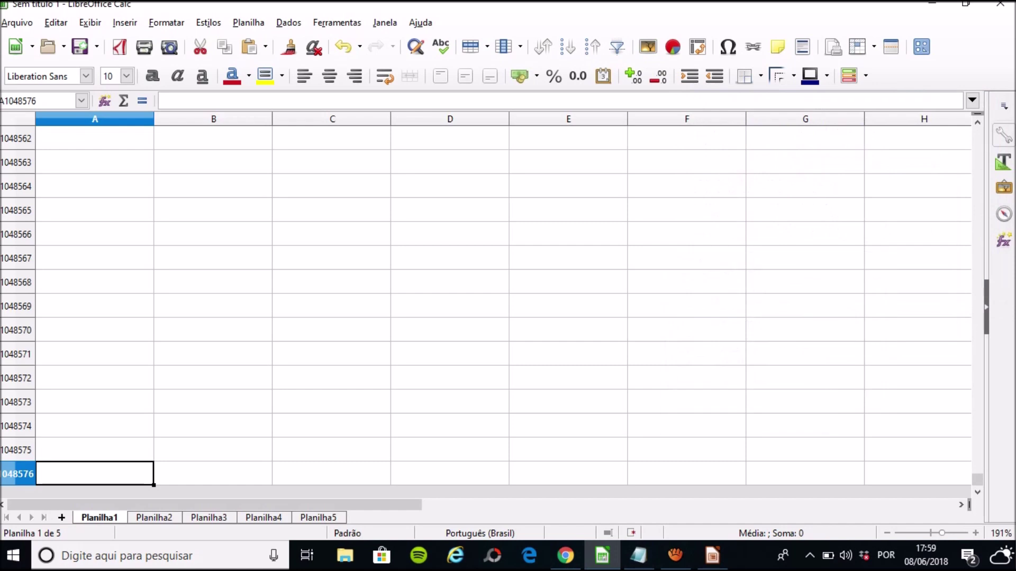
drag(977, 479, 977, 127)
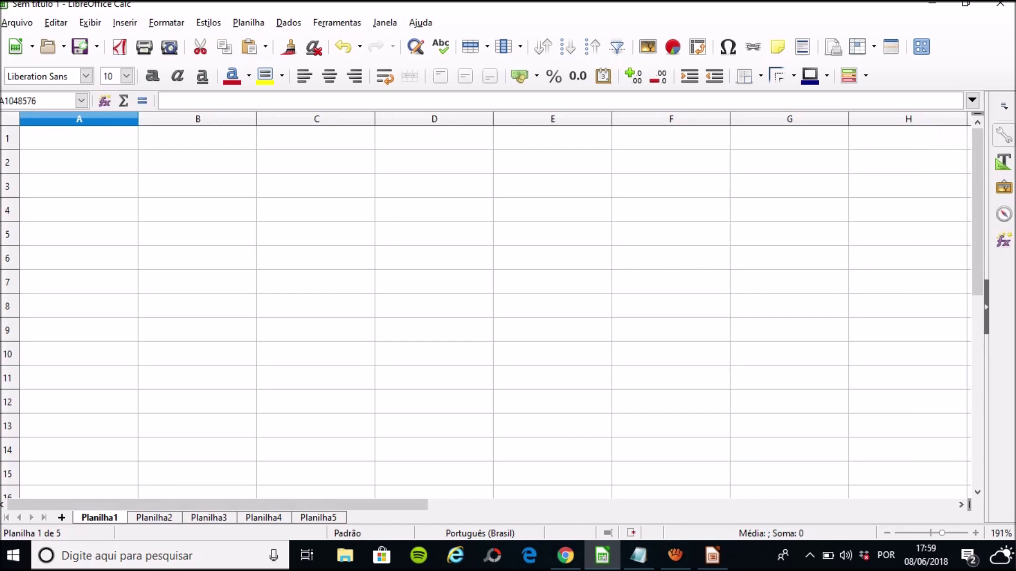
click(79, 138)
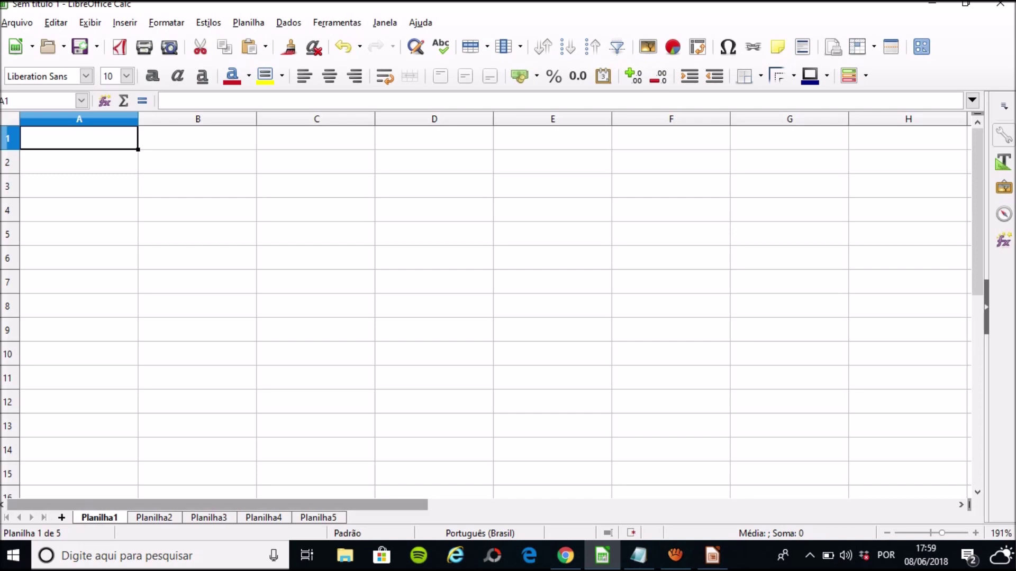
- Open the Planilha2 sheet and examine the VALOR 1 and VALOR 2 entries and the ADIÇÃO formula in B5
key(ctrl+Page_Down)
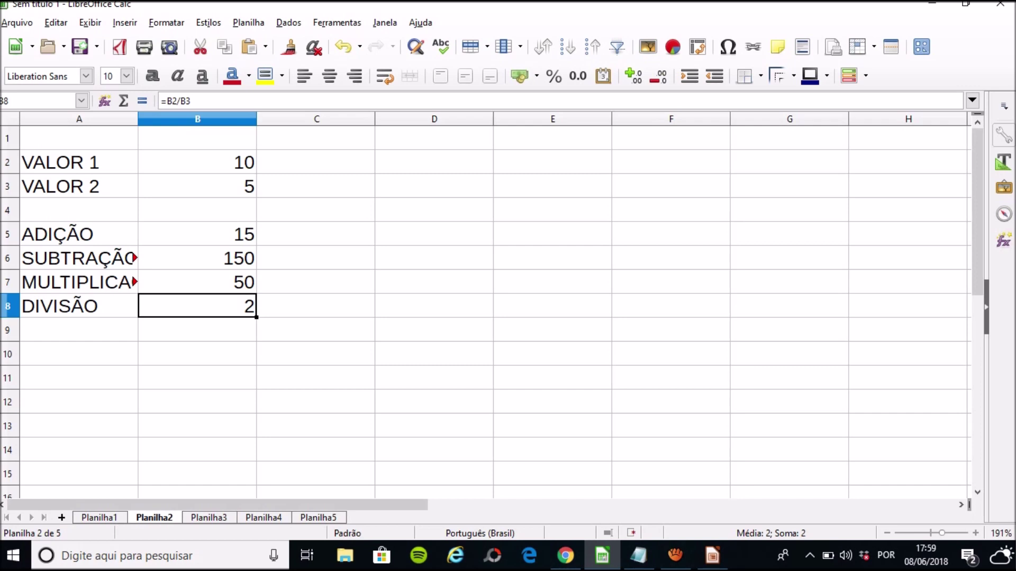
click(79, 162)
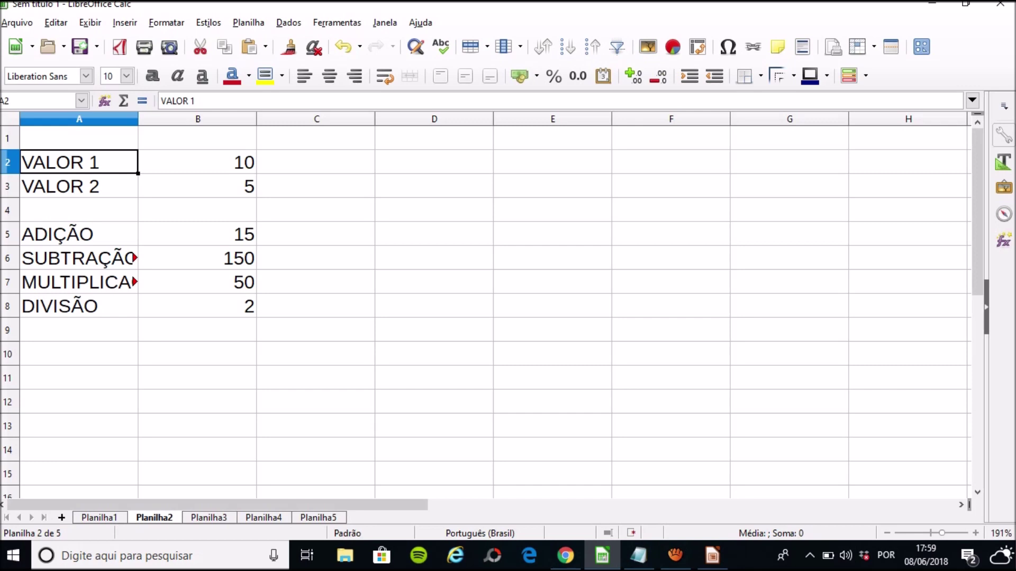
click(79, 186)
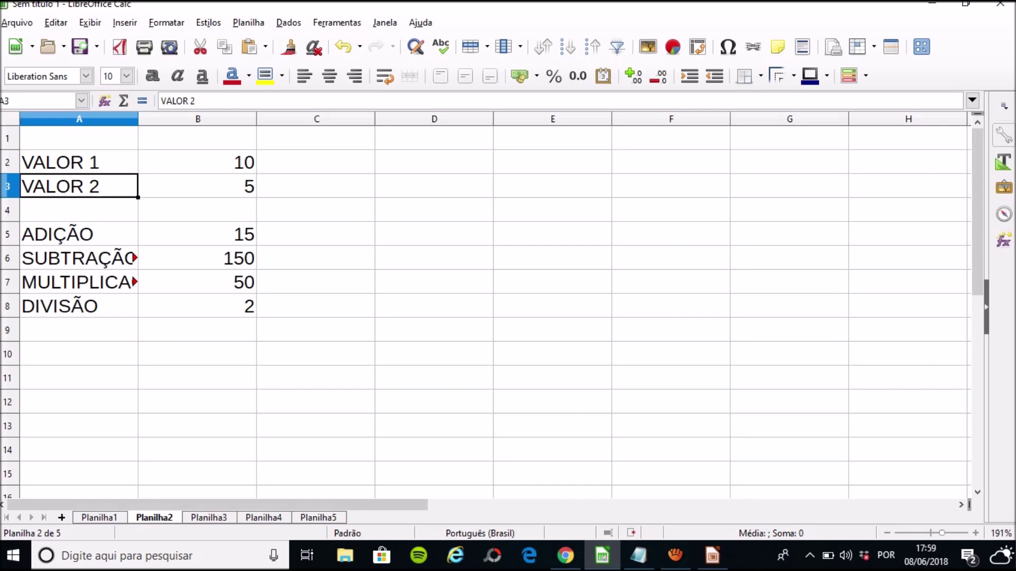
click(79, 234)
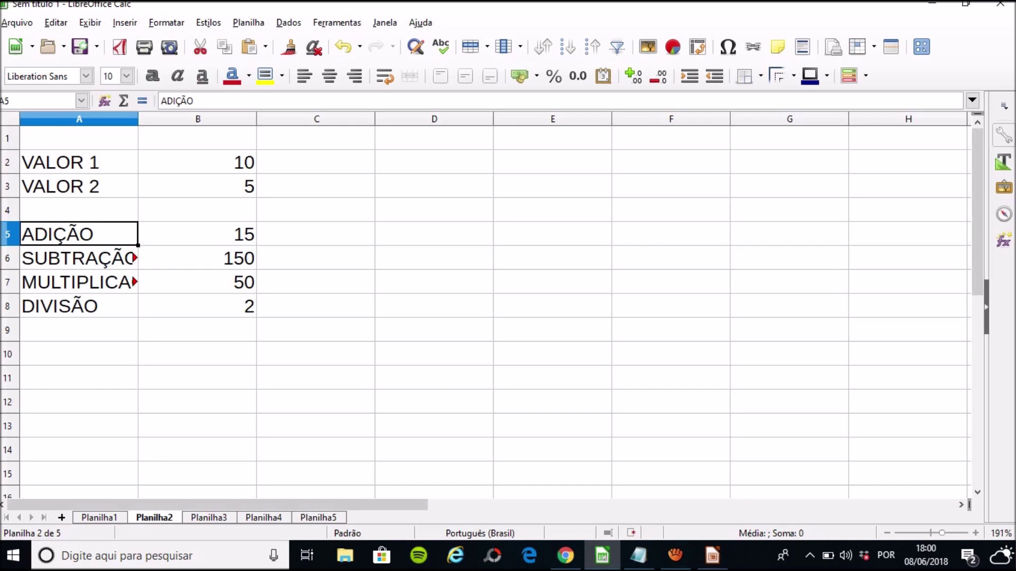
click(197, 163)
click(197, 186)
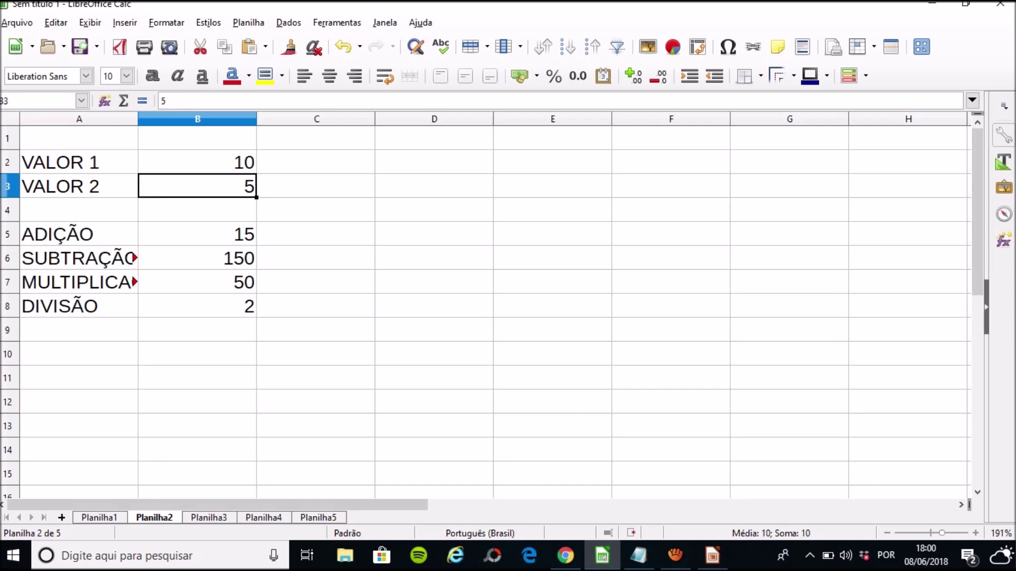
click(197, 234)
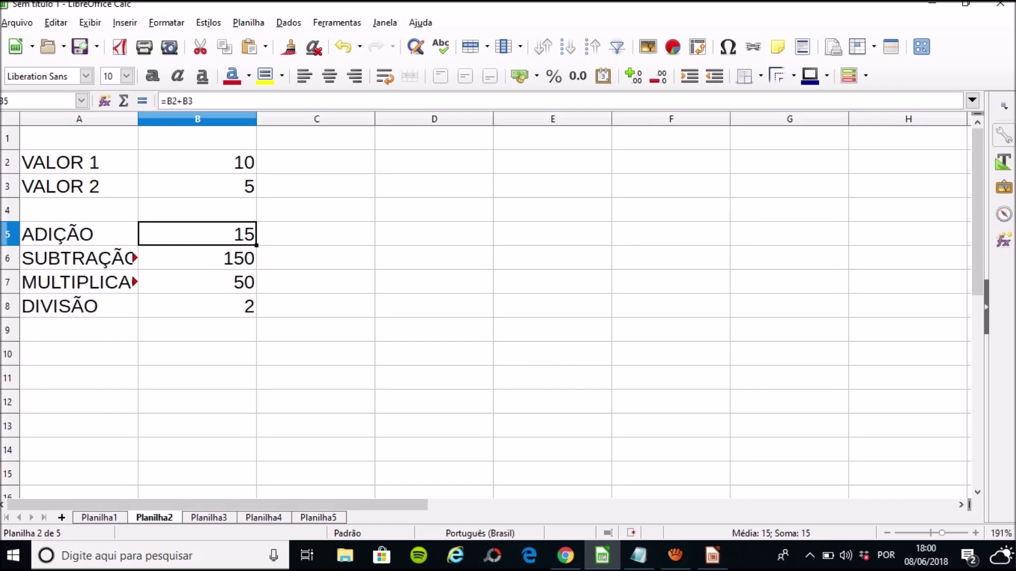
click(79, 162)
click(198, 235)
click(197, 162)
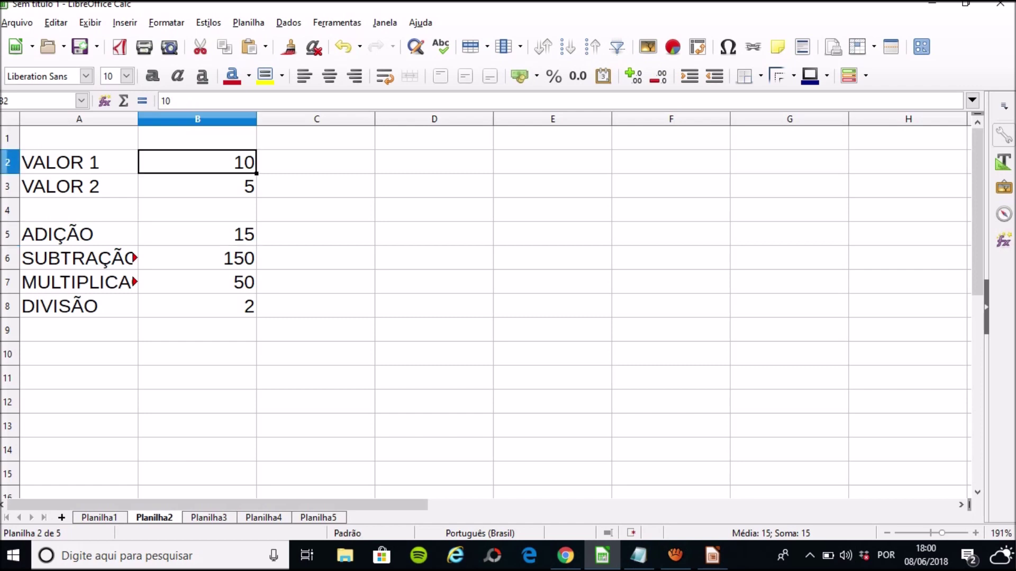
- Compare the addition formula in B5 with the input values in cells B2 and B3
click(198, 235)
click(197, 162)
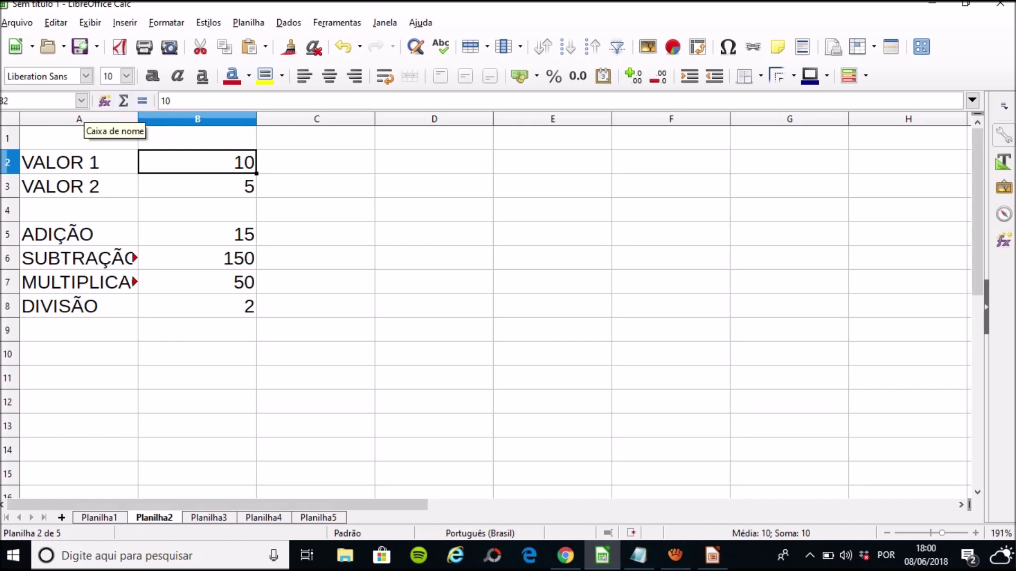
click(197, 186)
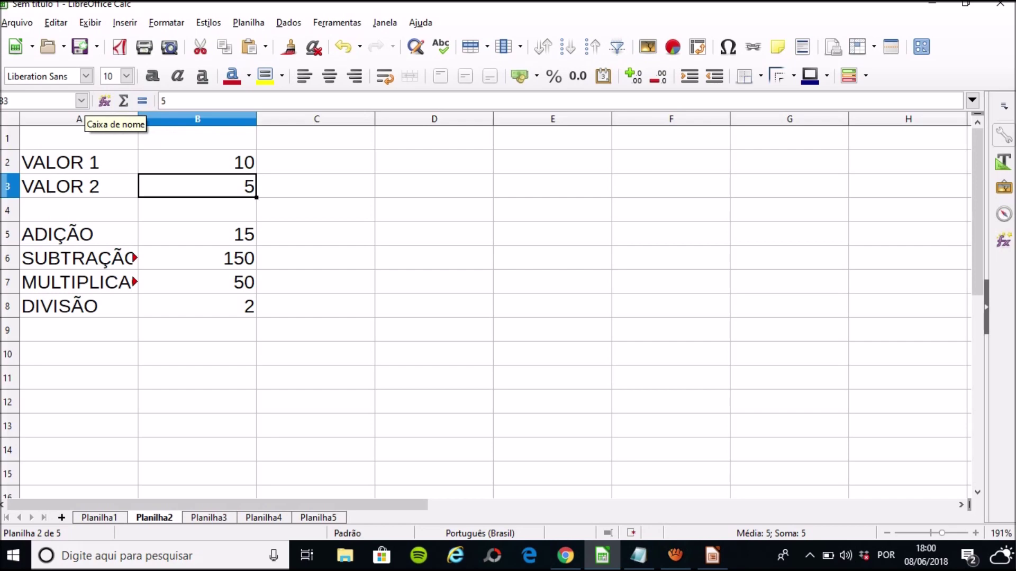
click(198, 234)
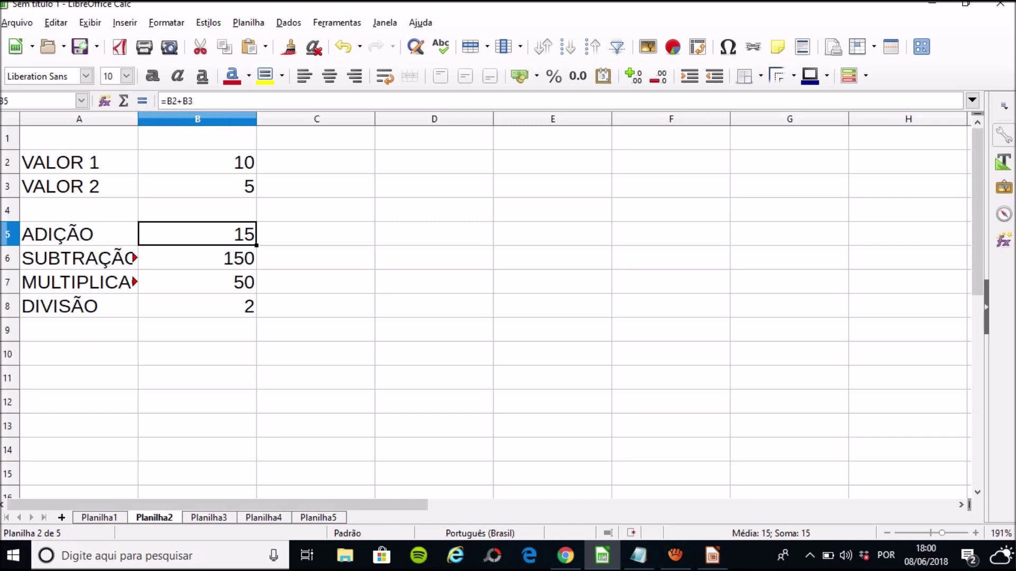
- Change the SUBTRAÇÃO formula in cell B6 to =B2-B5 and reselect the cell
click(198, 259)
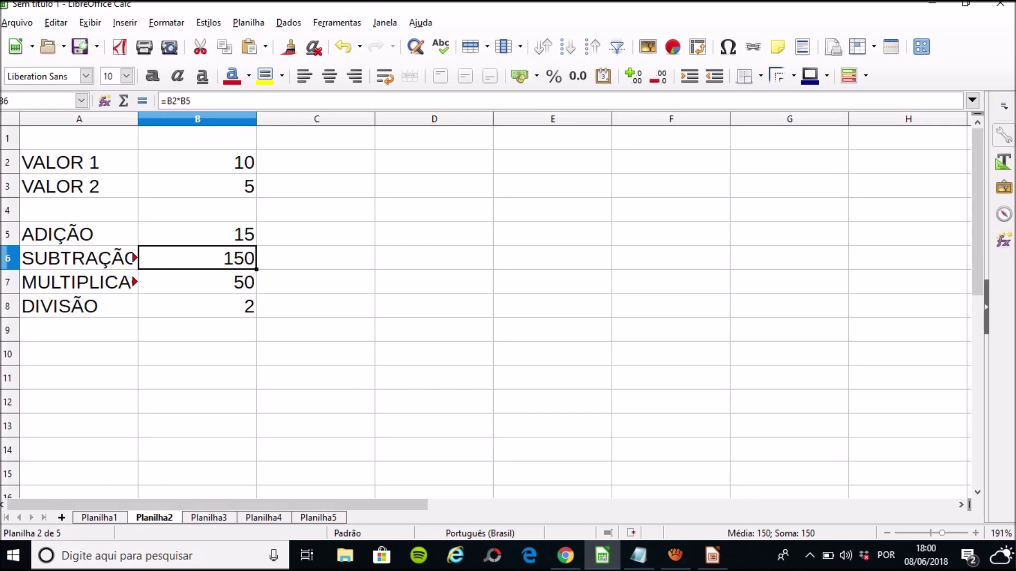
click(180, 101)
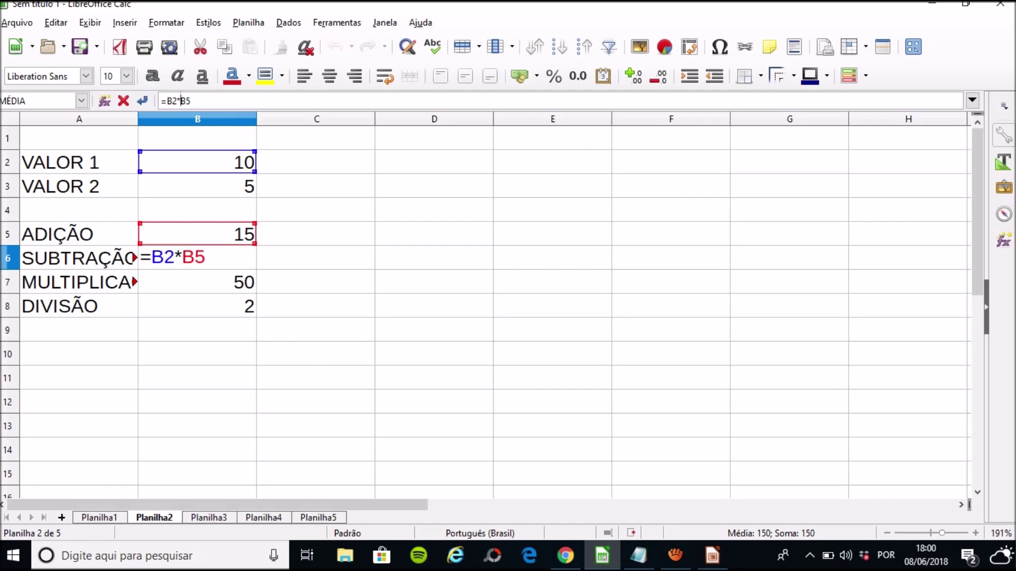
key(BackSpace)
text(-)
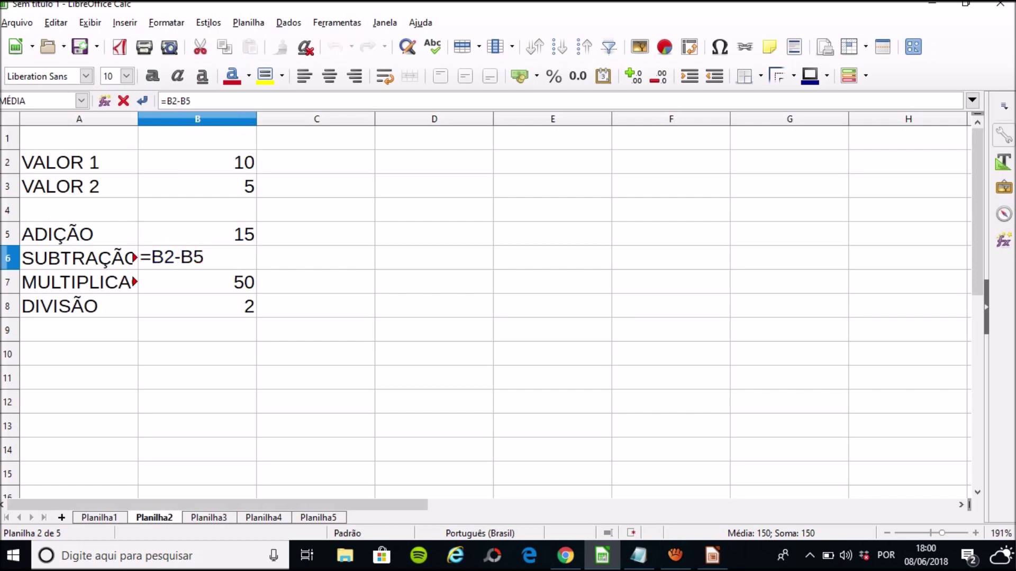
key(Return)
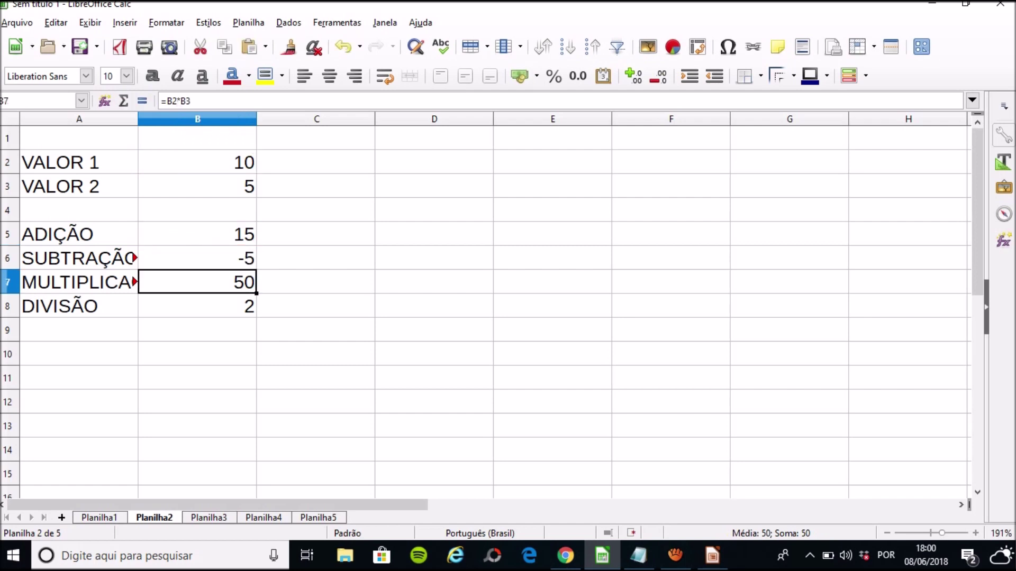
click(197, 258)
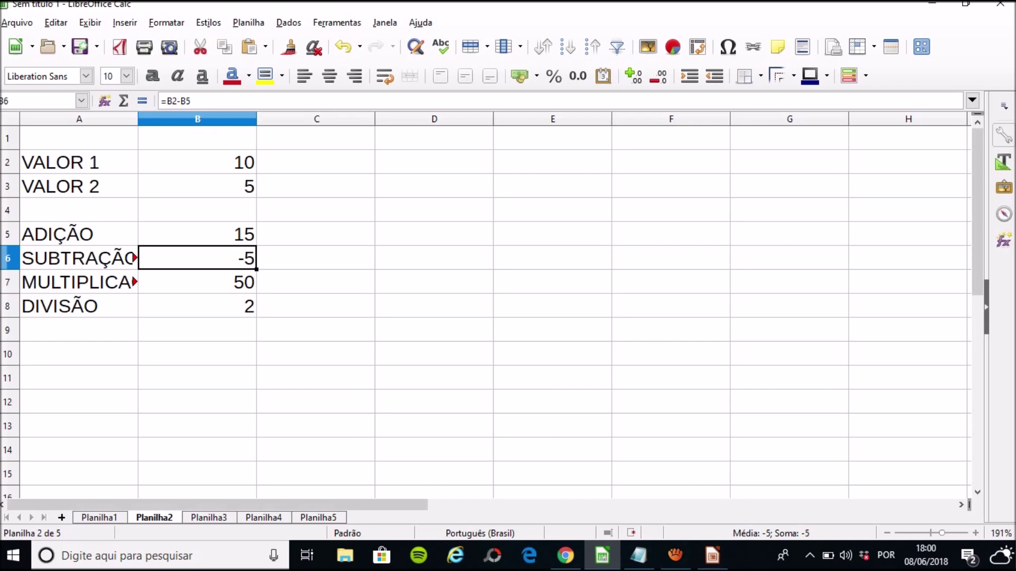
- Examine the multiplication formula in B7 and the division formula in B8
click(198, 282)
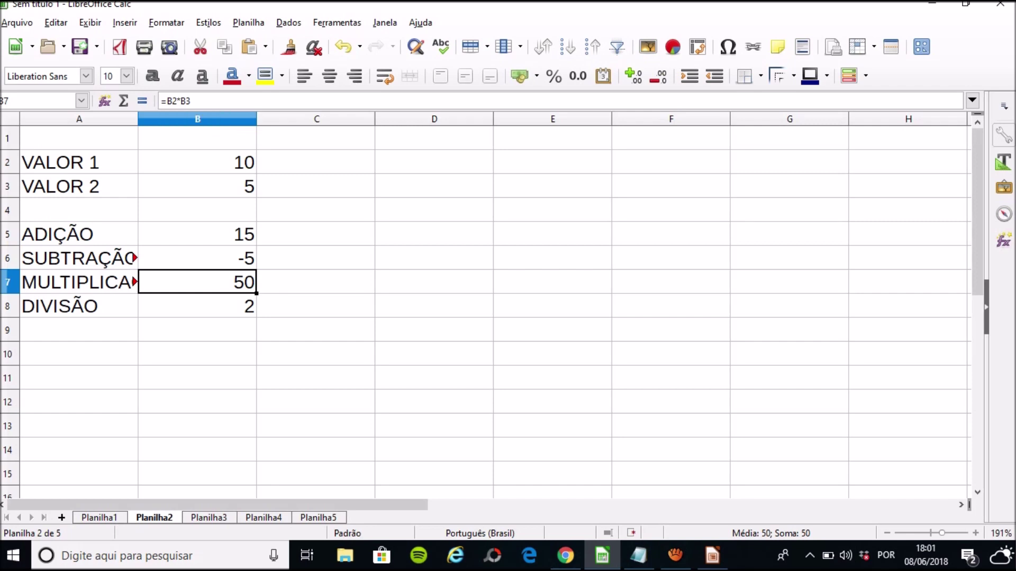
click(198, 307)
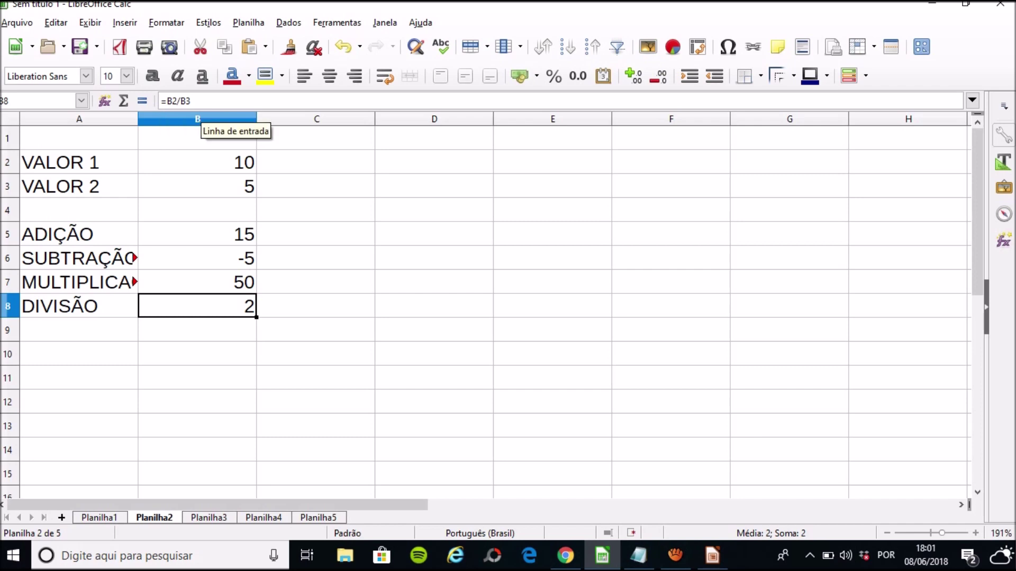
click(316, 162)
click(198, 259)
- Open a new Notepad window, copy the ADIÇÃO formula =B2+B3 from cell B5 into it, and return to the sheet
click(198, 233)
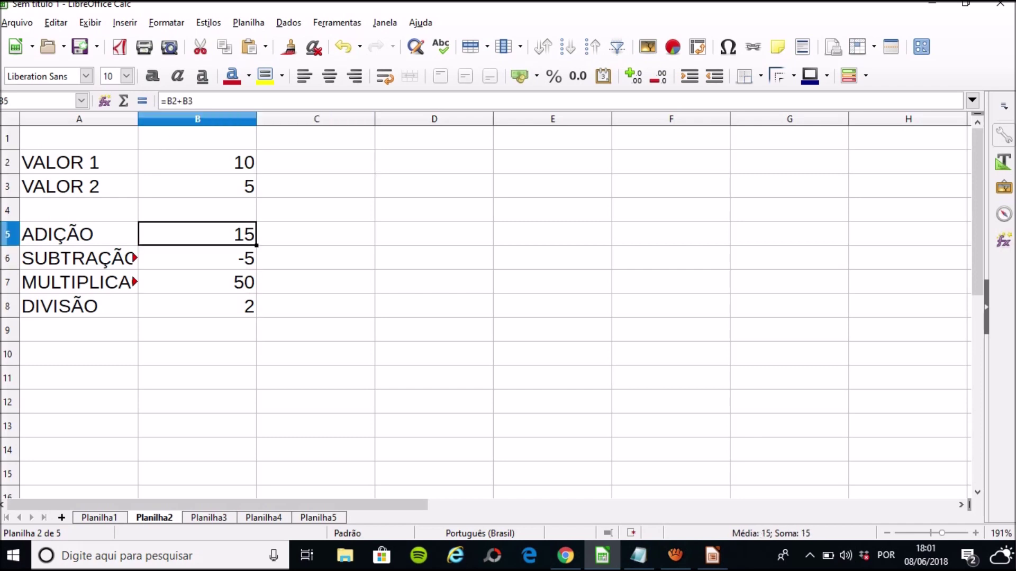
click(13, 556)
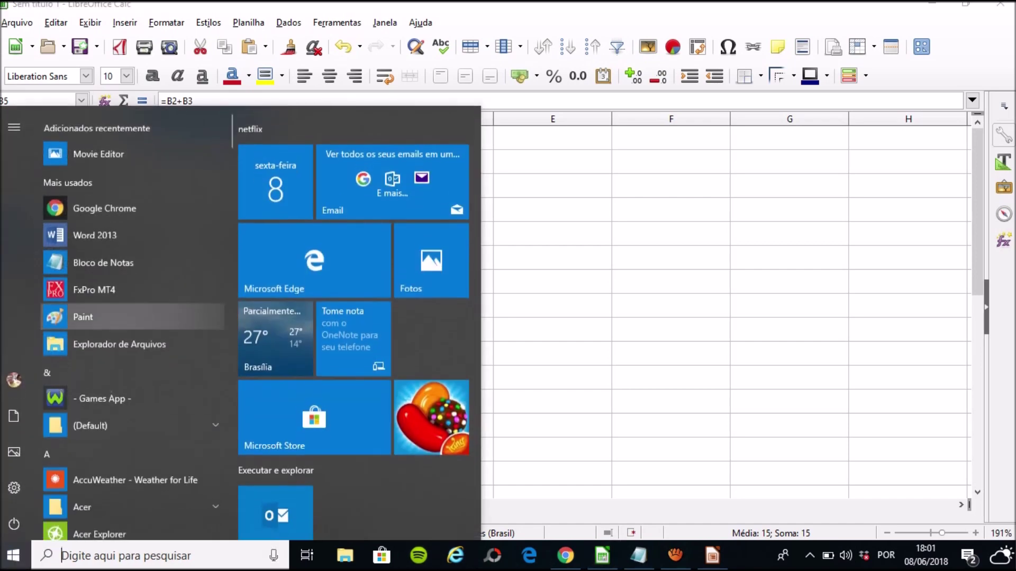
click(103, 258)
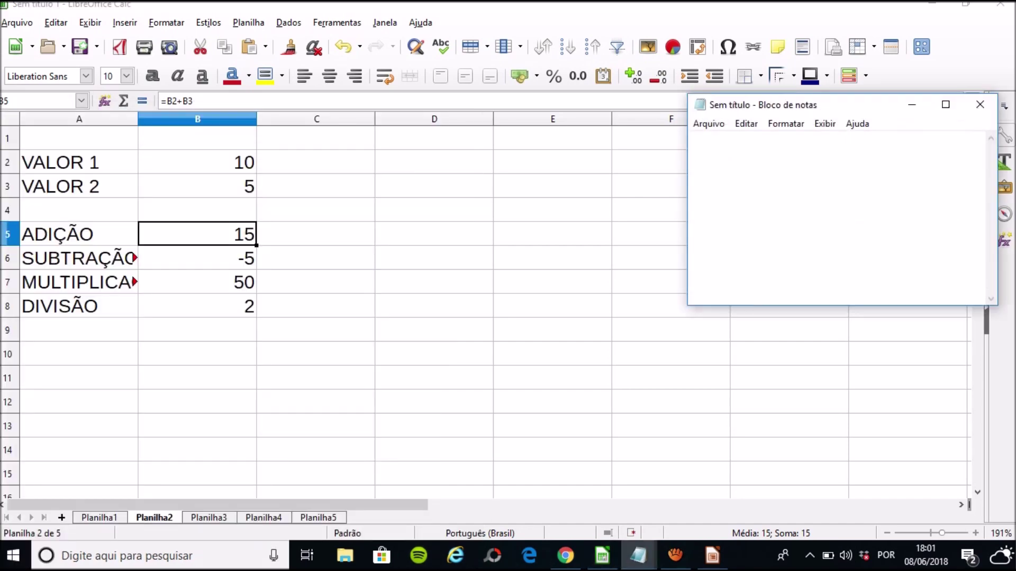
drag(201, 101, 160, 101)
key(ctrl+c)
mouse_move(638, 555)
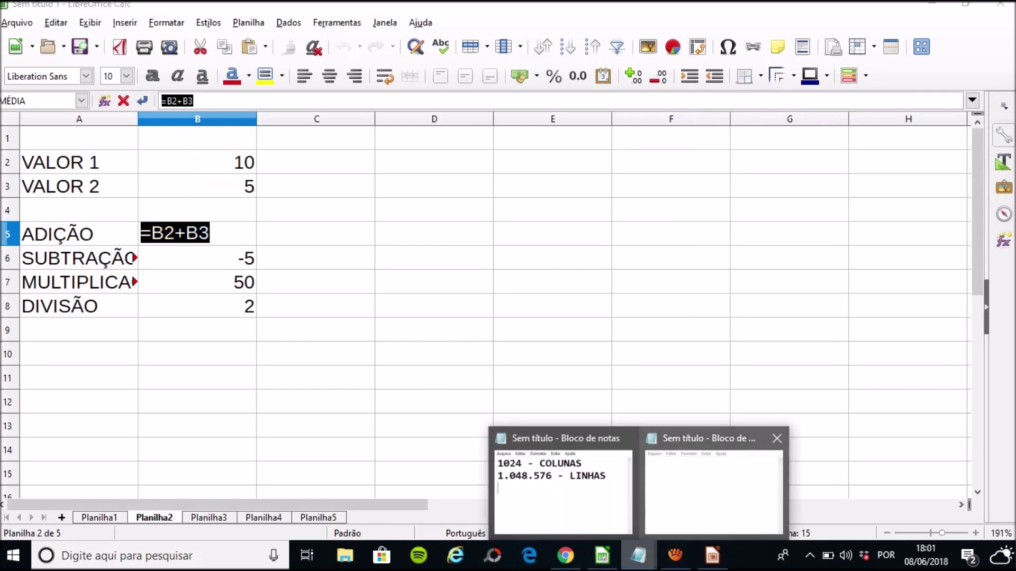
click(714, 493)
key(ctrl+v)
key(Return)
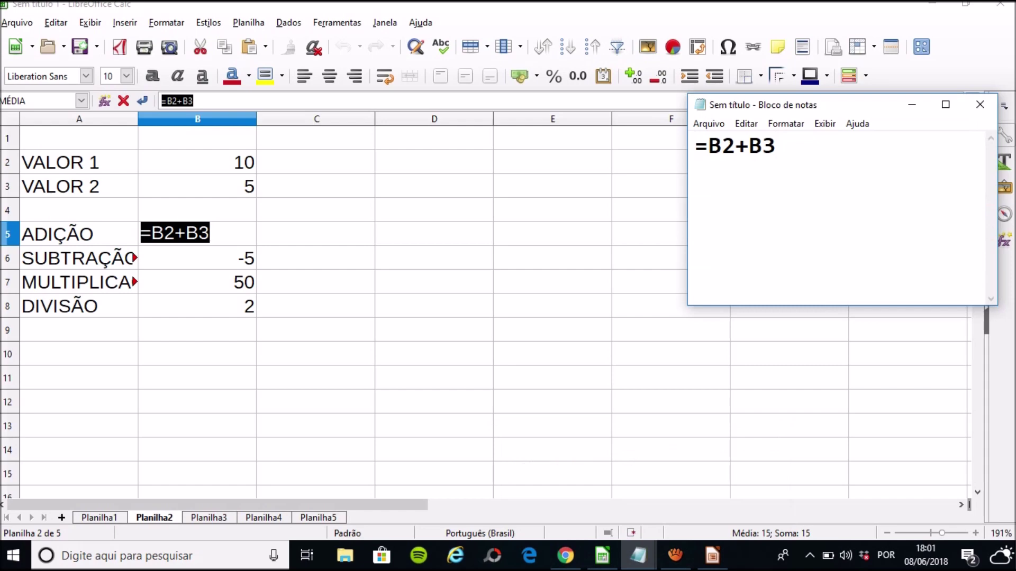
key(alt+Tab)
key(Return)
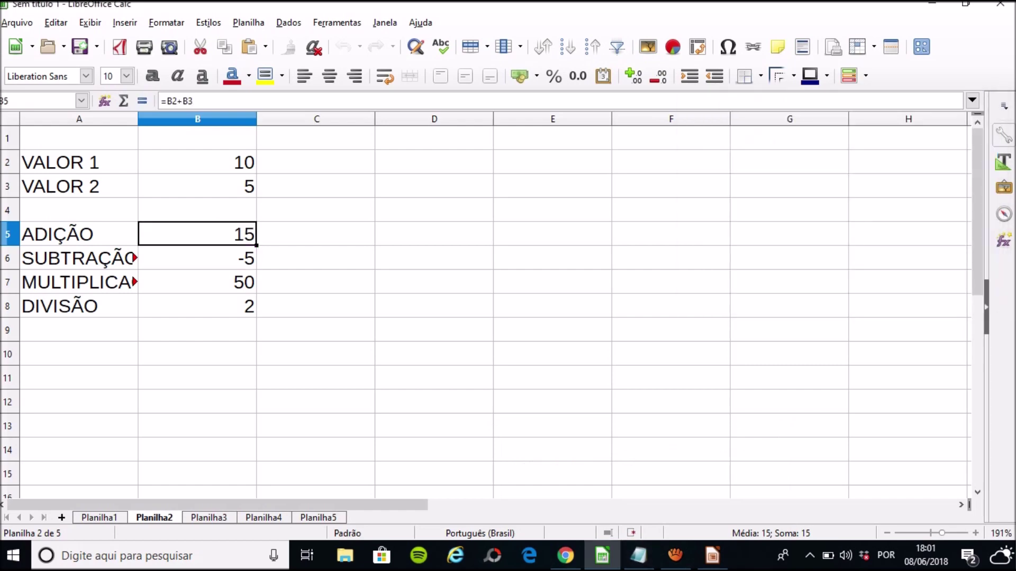
- Copy the SUBTRAÇÃO formula =B2-B5 from cell B6 onto the second line of the new Notepad note
key(F2)
key(ctrl+a)
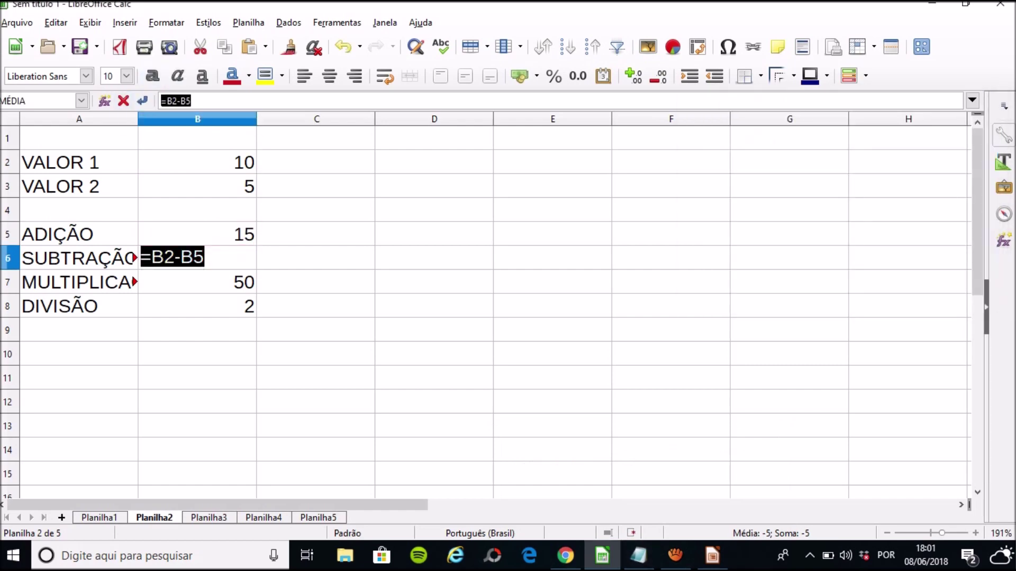
mouse_move(639, 556)
click(712, 487)
key(ctrl+v)
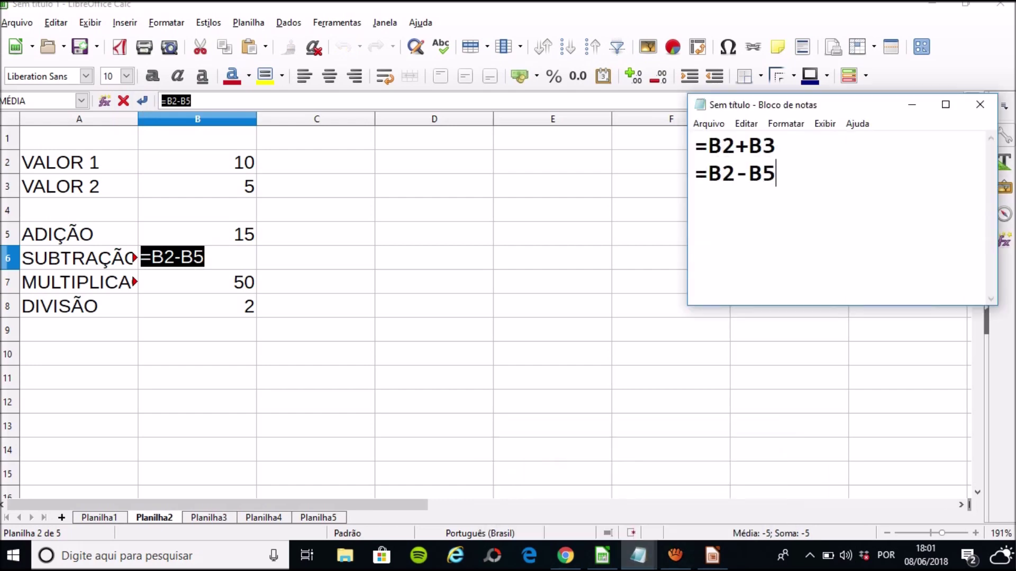
key(alt+Tab)
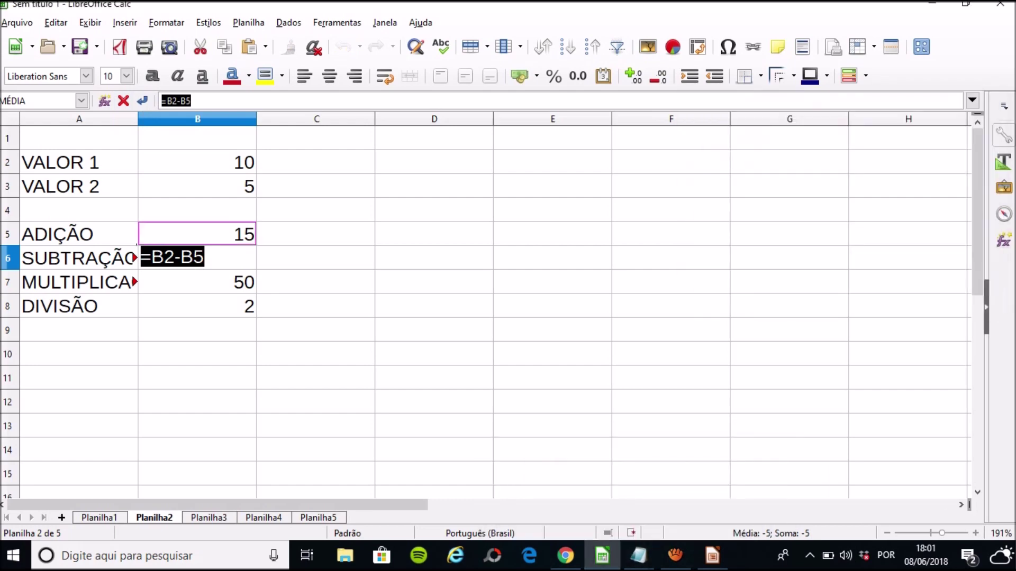
key(Return)
key(Up)
key(Down)
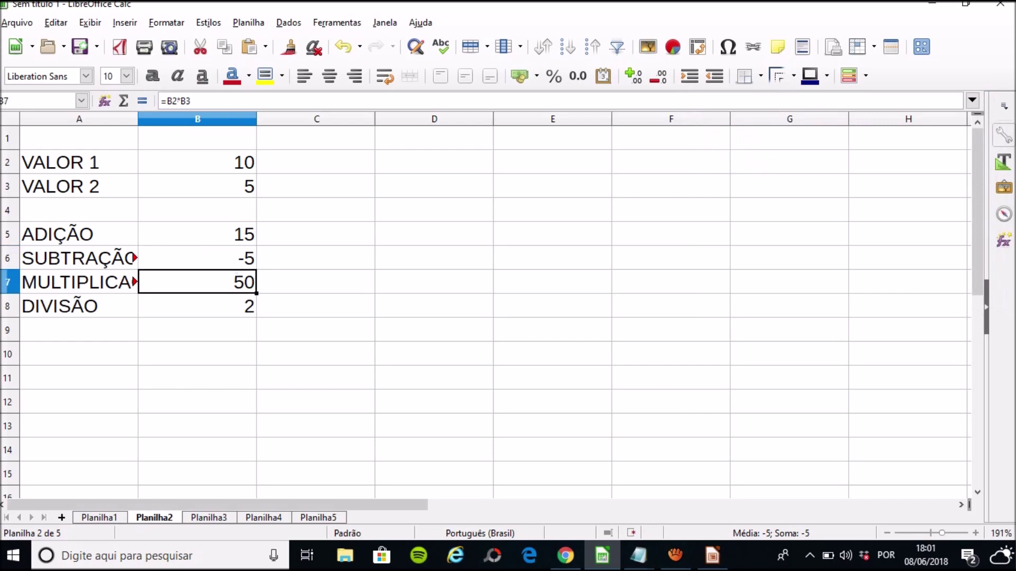
- Copy the multiplication formula =B2*B3 from cell B7 onto a third line of the Notepad note
drag(193, 101, 140, 101)
key(ctrl+c)
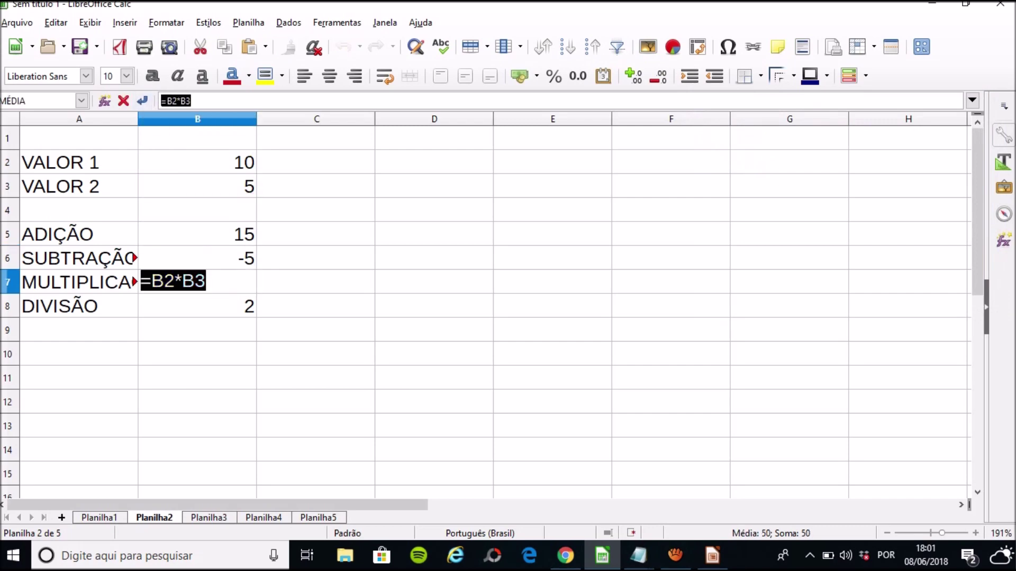
click(639, 556)
click(714, 484)
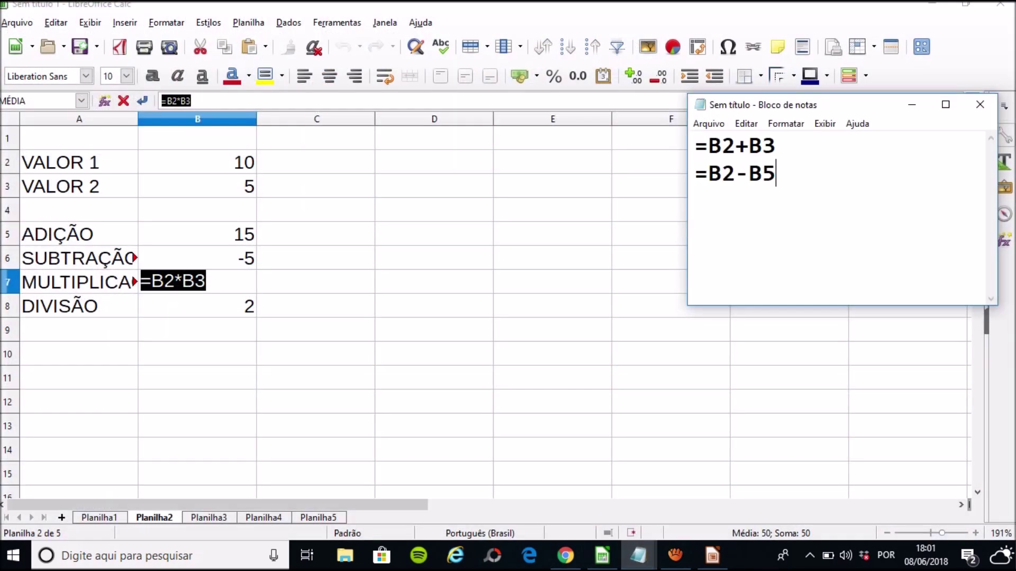
key(Return)
key(ctrl+v)
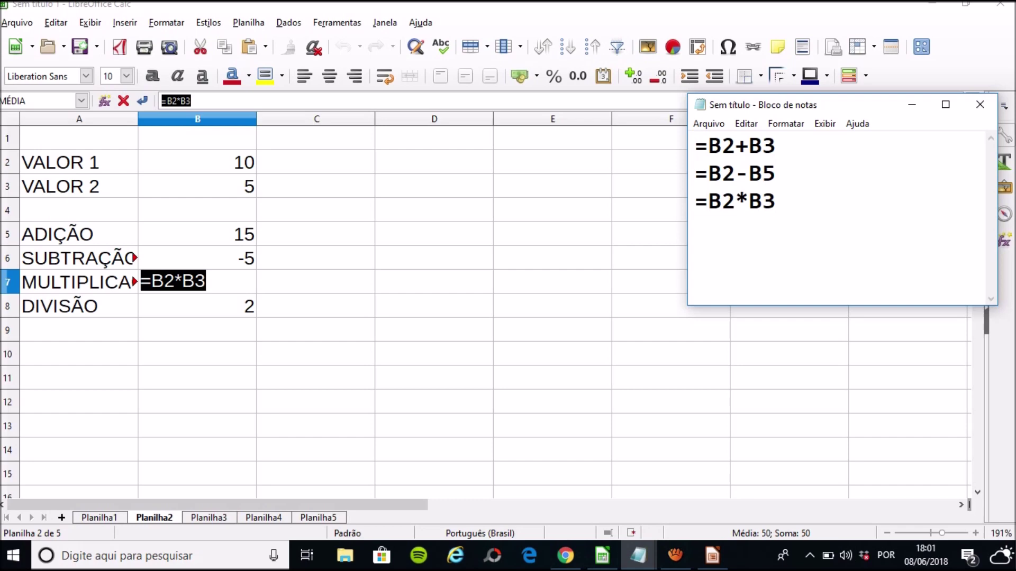
- Copy the DIVISÃO formula =B2/B3 from cell B8 onto a fourth line of the Notepad note
click(197, 306)
key(Escape)
click(196, 305)
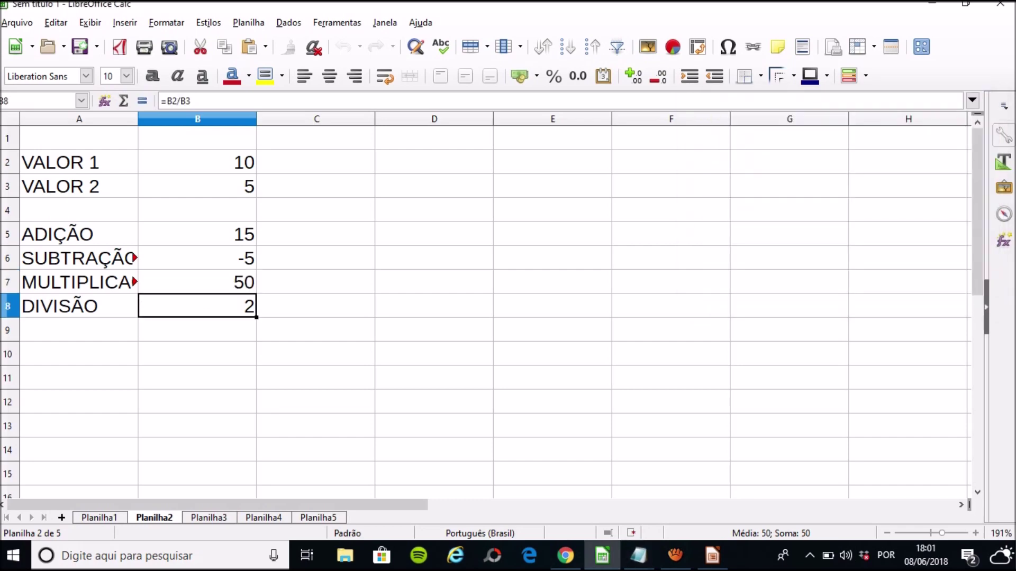
click(142, 101)
key(ctrl+c)
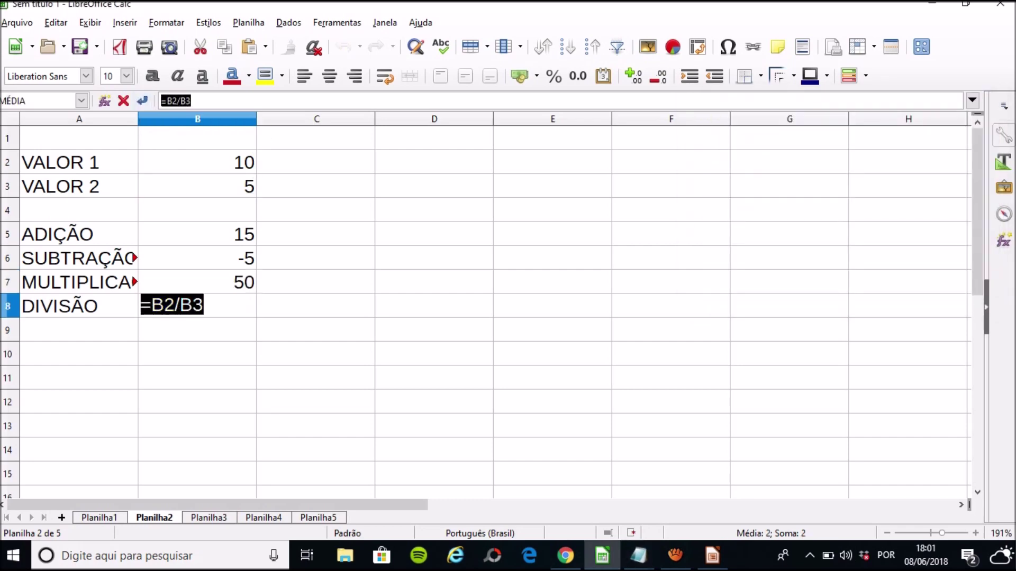
click(639, 556)
click(714, 481)
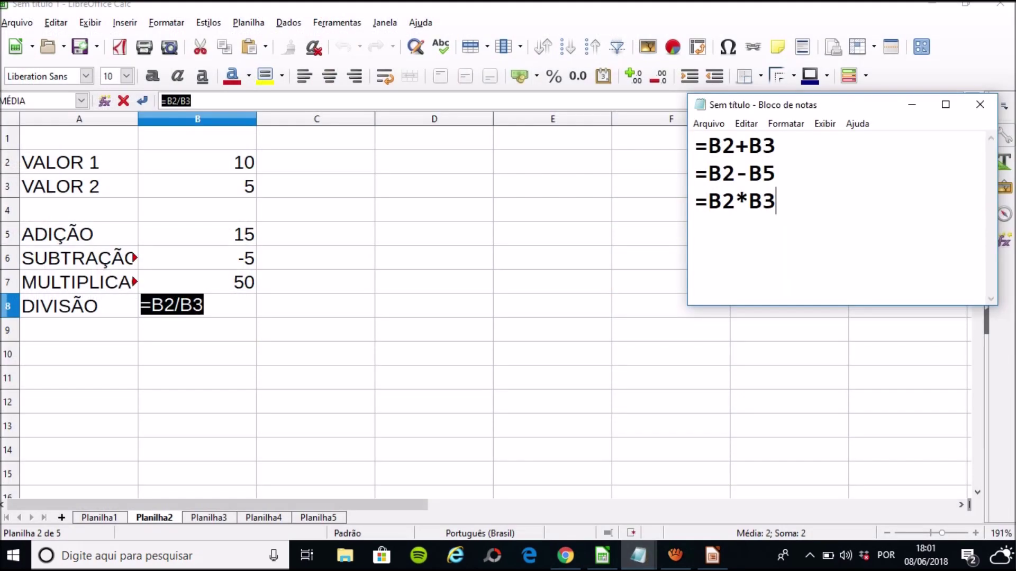
key(ctrl+v)
key(alt+Tab)
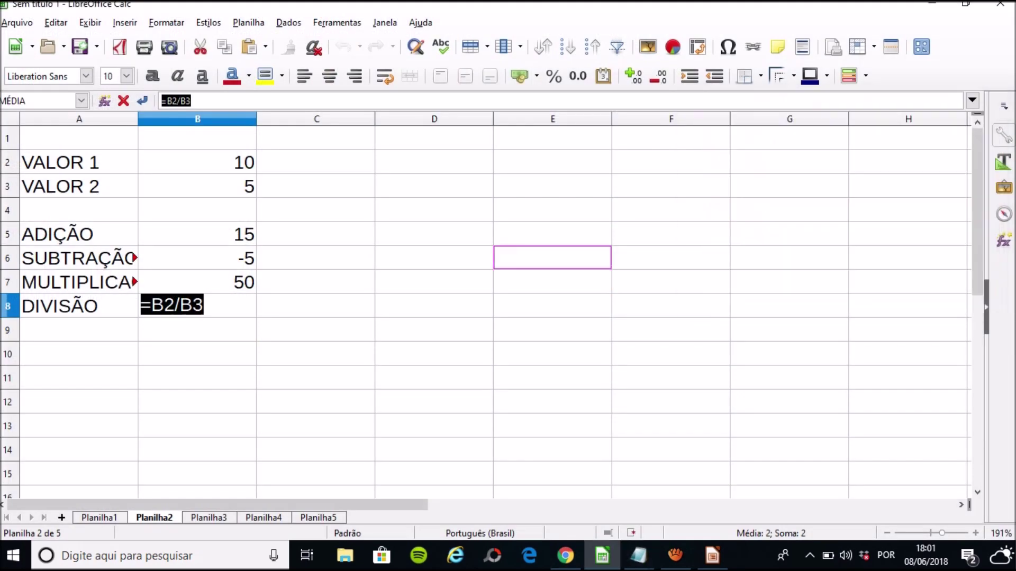
- Review the four formulas listed in Notepad, close the note without saving, and leave cell B8's edit mode
click(638, 555)
click(715, 482)
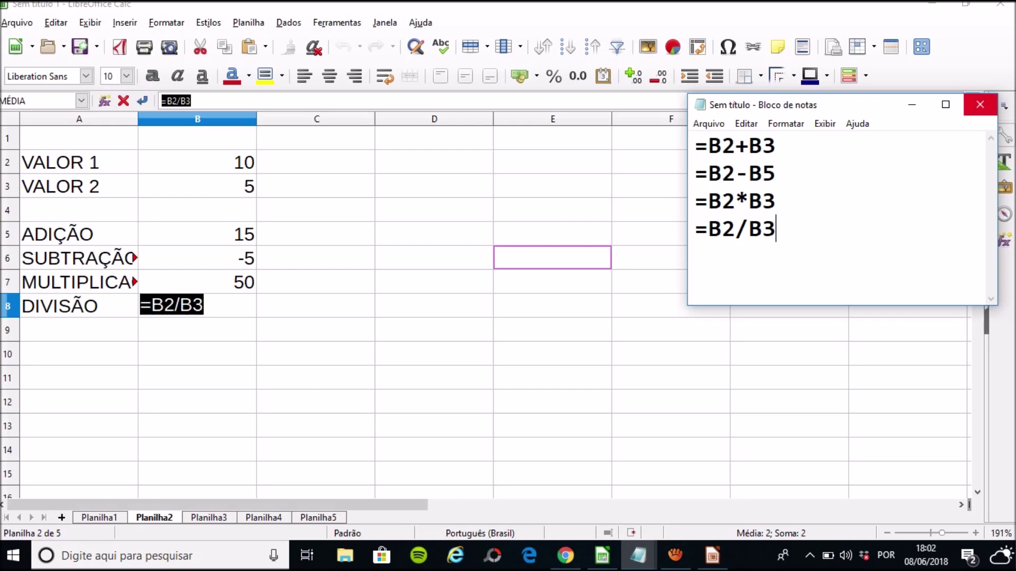
click(979, 104)
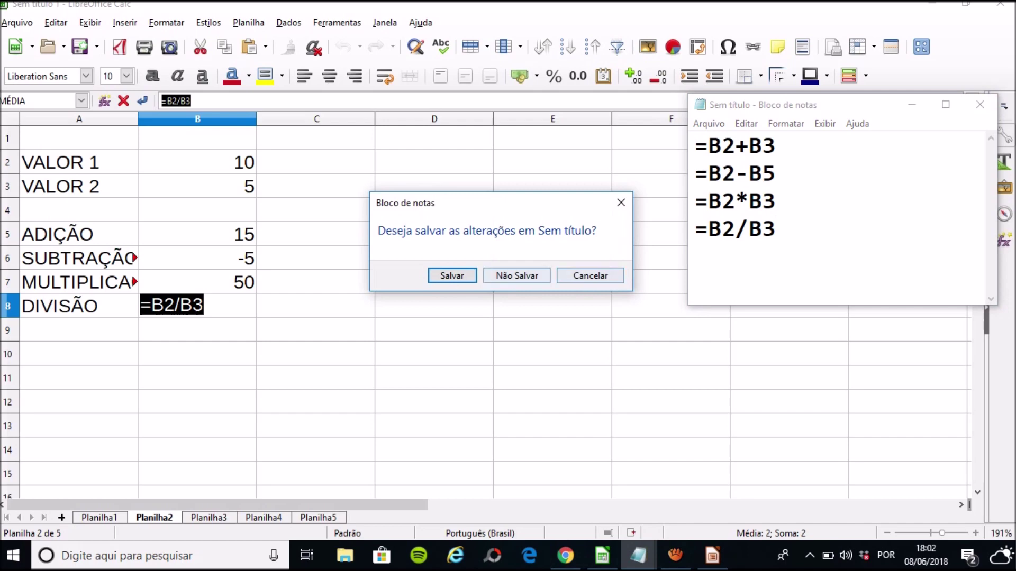
click(516, 276)
key(Escape)
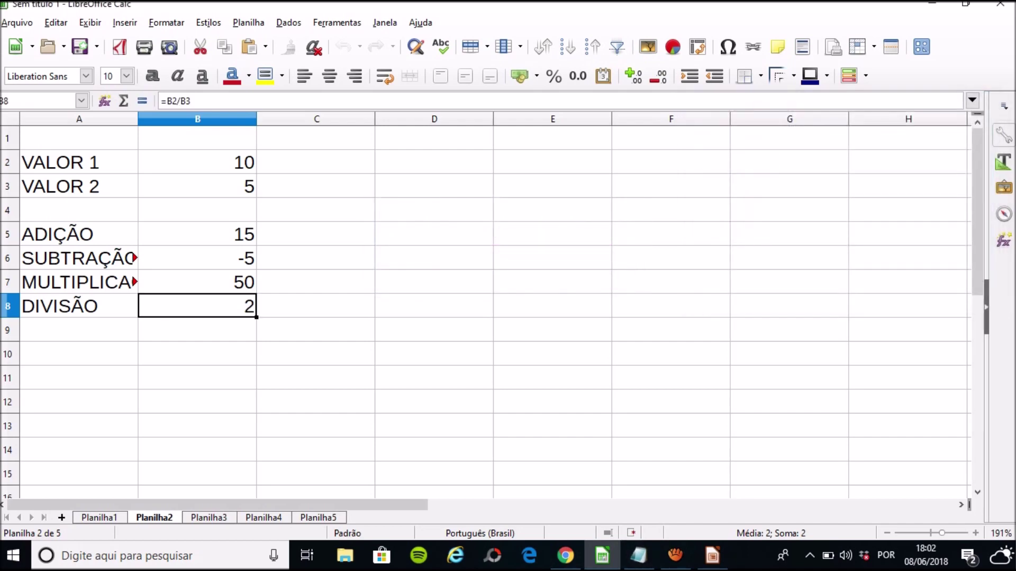
- Set VALOR 1 in cell B2 to 5 and VALOR 2 in cell B3 to 2
click(196, 162)
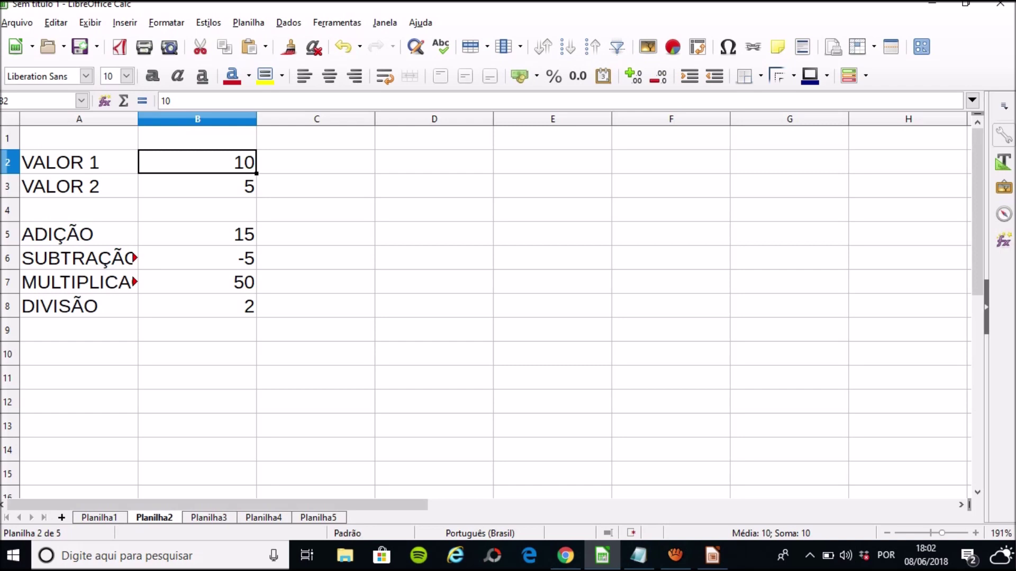
text(5)
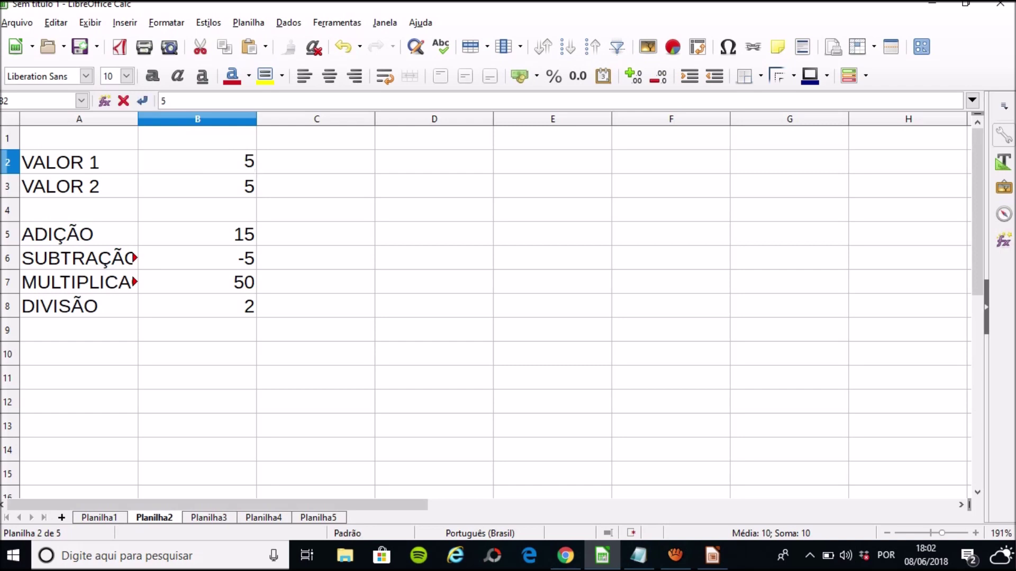
key(Return)
text(2)
key(Return)
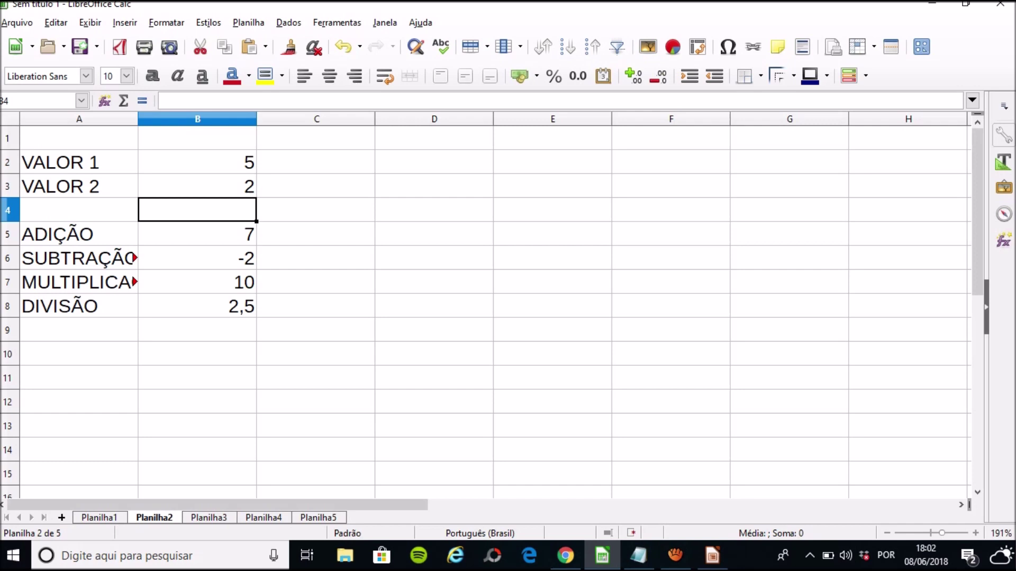
- Change the merged title above the table on Planilha3 to REAJUSTE SALARIAL
key(ctrl+Page_Down)
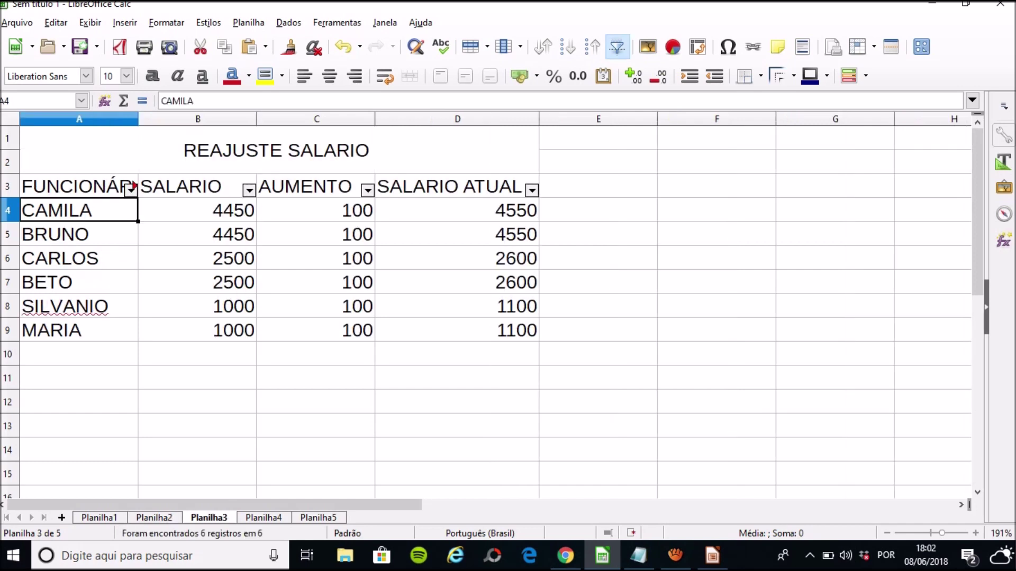
double_click(392, 150)
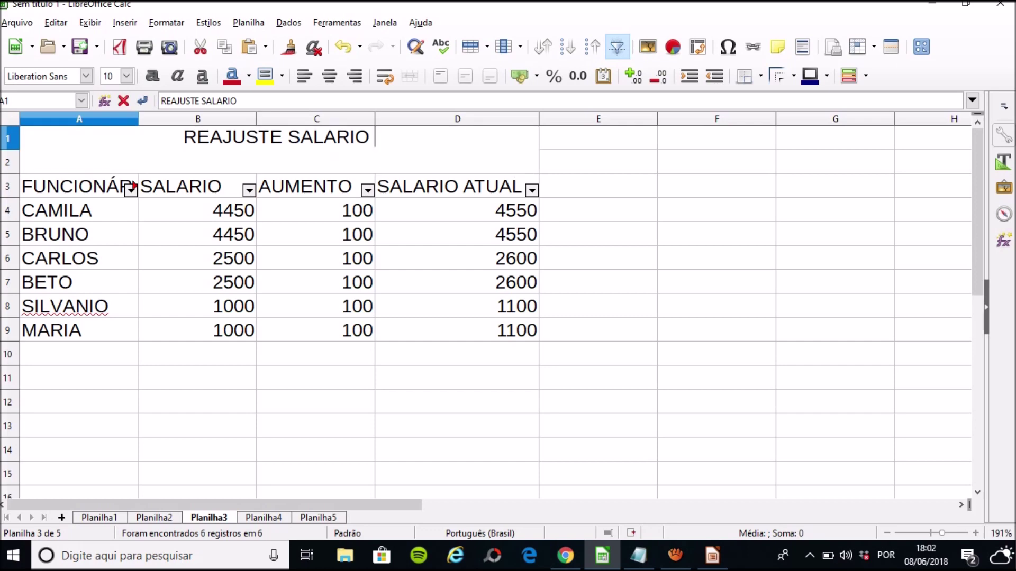
key(BackSpace)
text(AL)
key(Return)
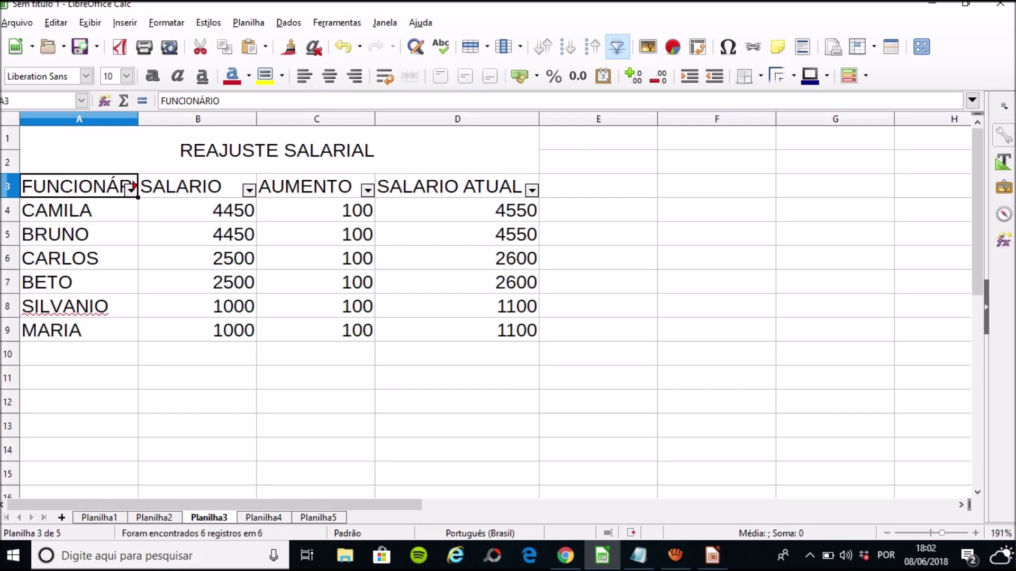
- Examine the first employee row and the four column headers of the salary table
key(Down)
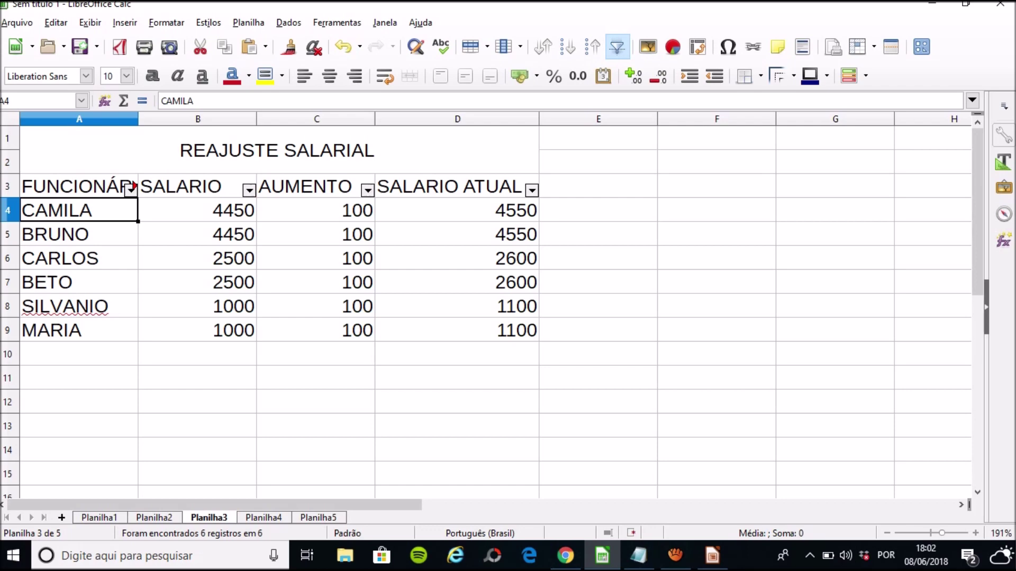
key(Right)
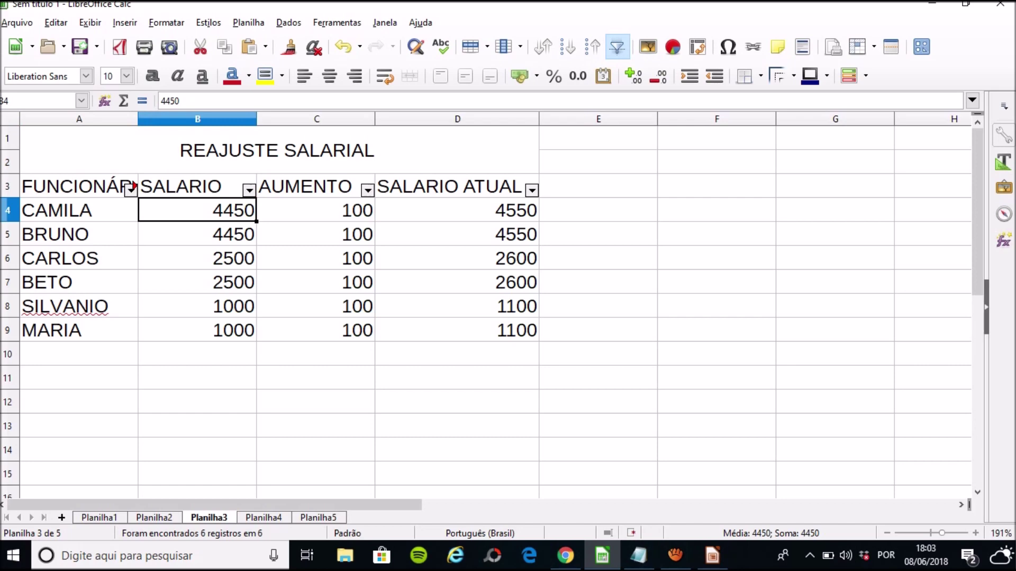
key(Right)
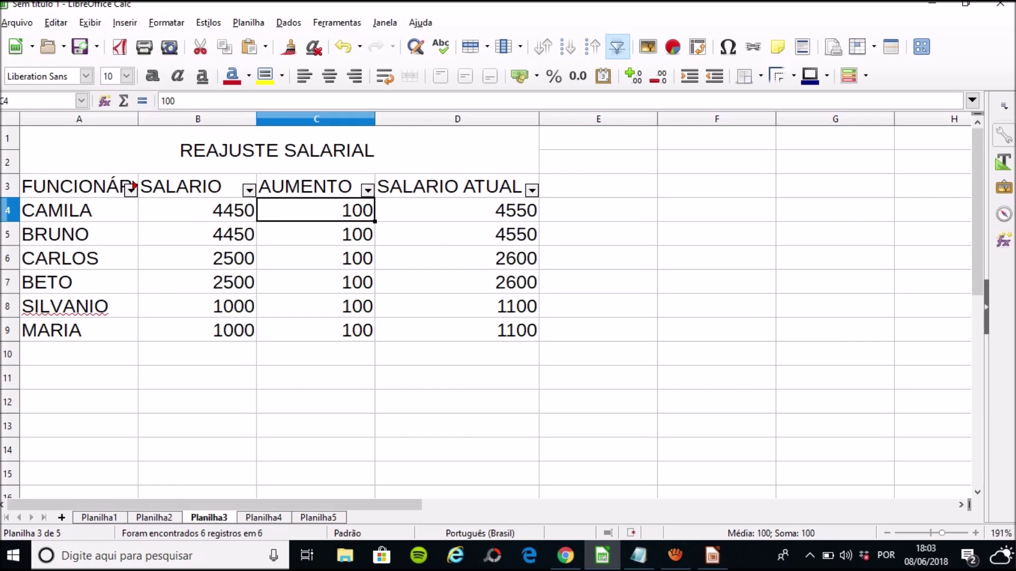
click(132, 185)
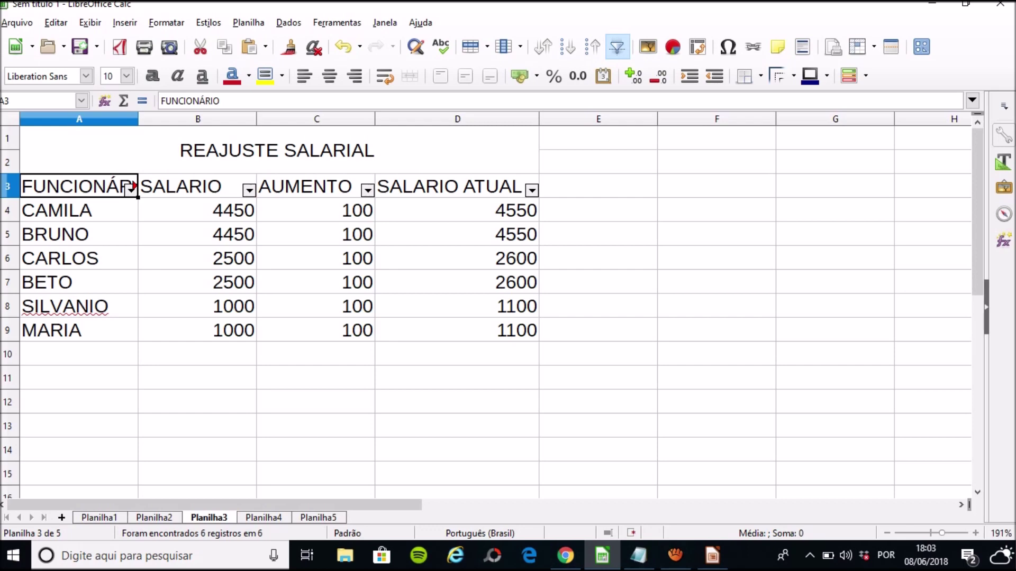
click(197, 186)
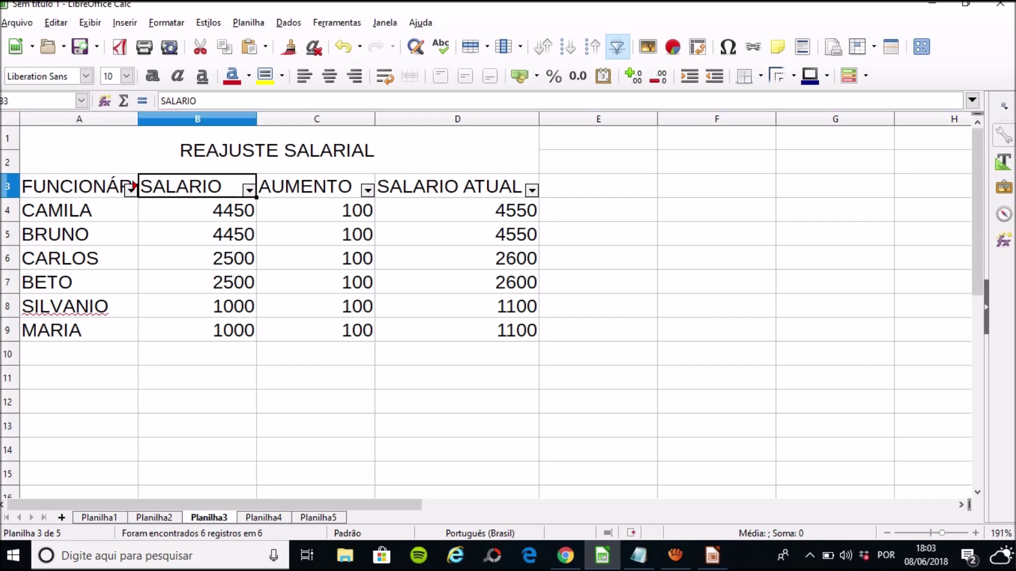
click(316, 186)
click(457, 187)
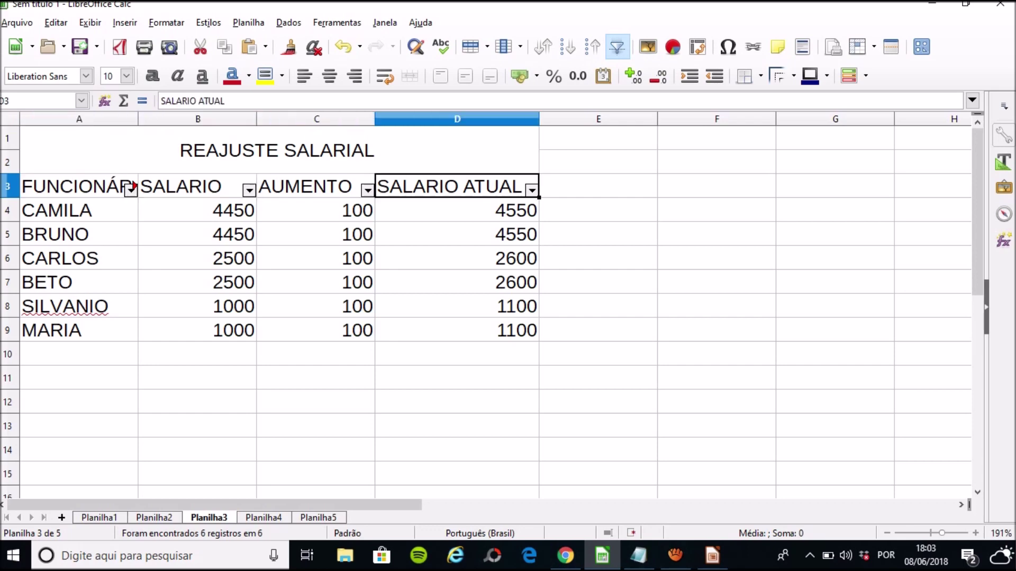
- Look through the employee names in column A and the start of the SALARIO column
click(78, 211)
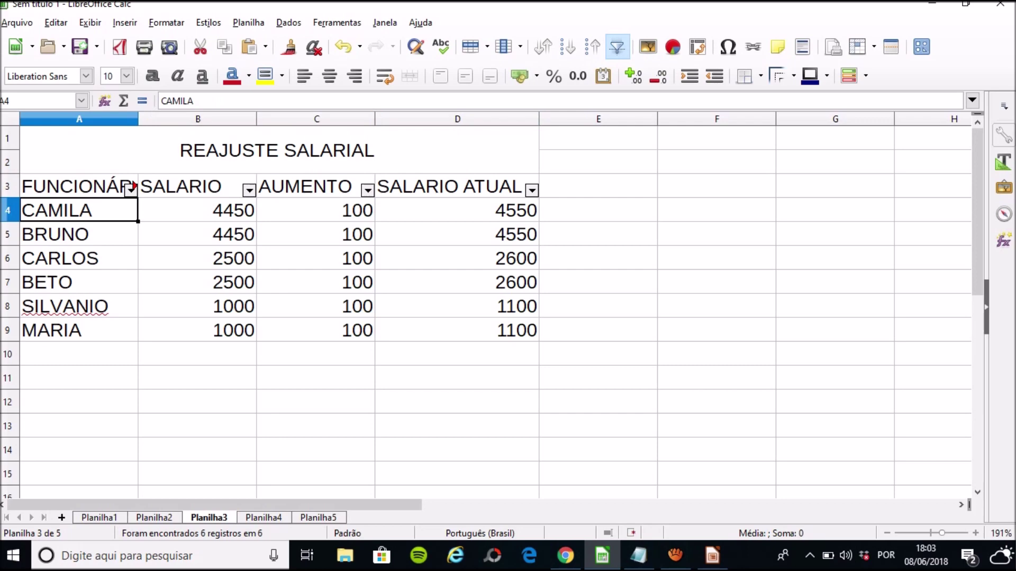
key(Down)
key(Down)
key(Down)
key(Down)
key(Down)
key(Right)
key(Right)
key(Left)
key(Up)
key(Left)
key(Up)
key(Up)
key(Up)
key(Up)
key(Right)
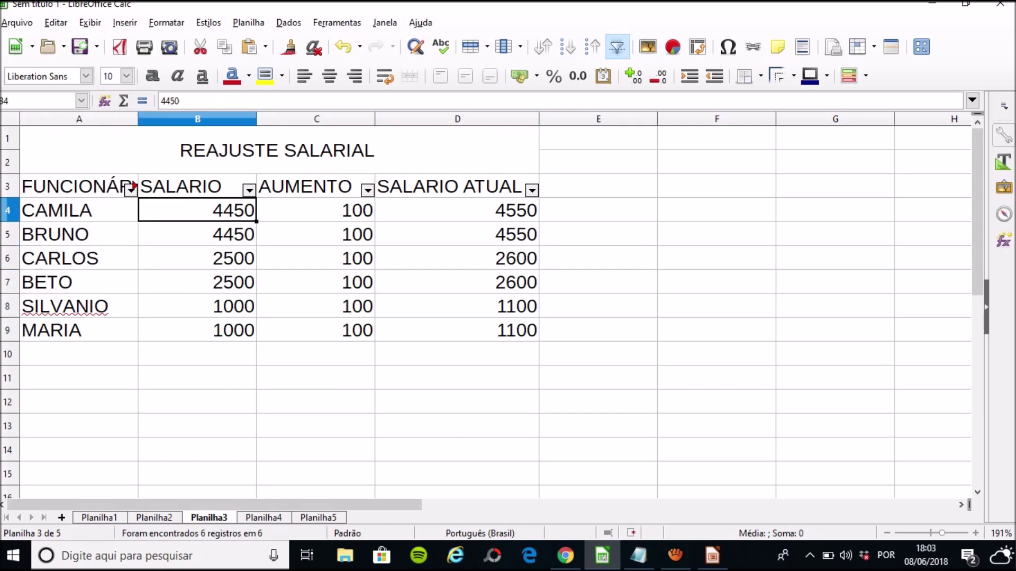
- Examine the SALARIO and AUMENTO columns and the SALARIO ATUAL formula in cell D4
key(Down)
key(Down)
key(Down)
key(Down)
key(Down)
key(Right)
key(Up)
key(Up)
key(Up)
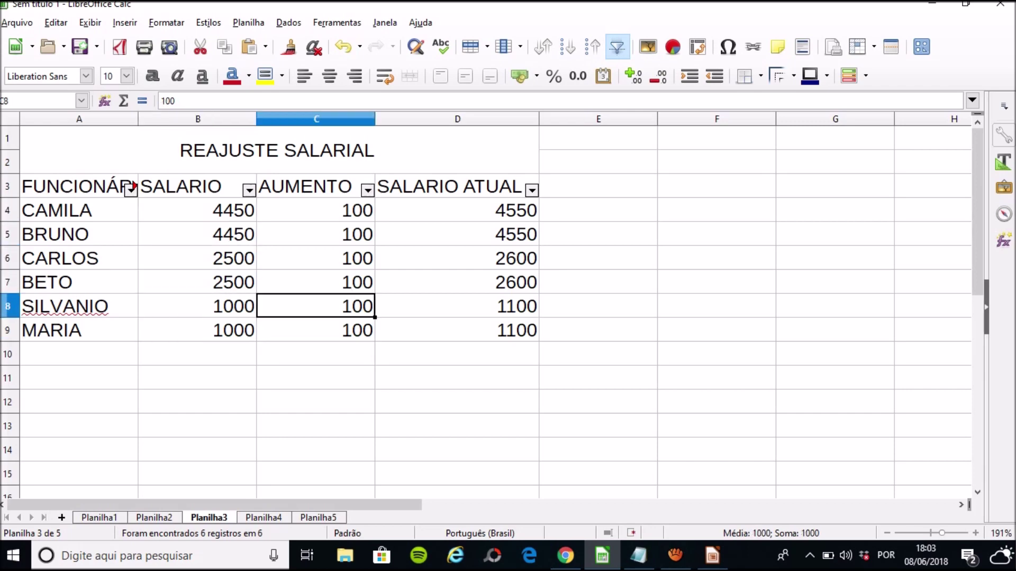
key(Up)
key(Up)
key(Left)
key(Right)
key(Down)
key(Right)
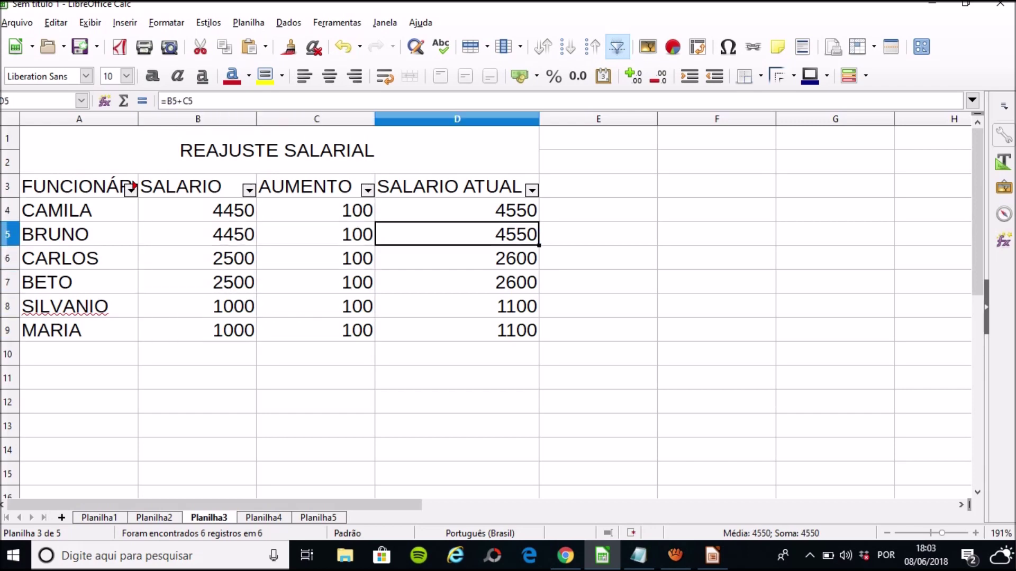
key(Left)
key(Up)
key(Right)
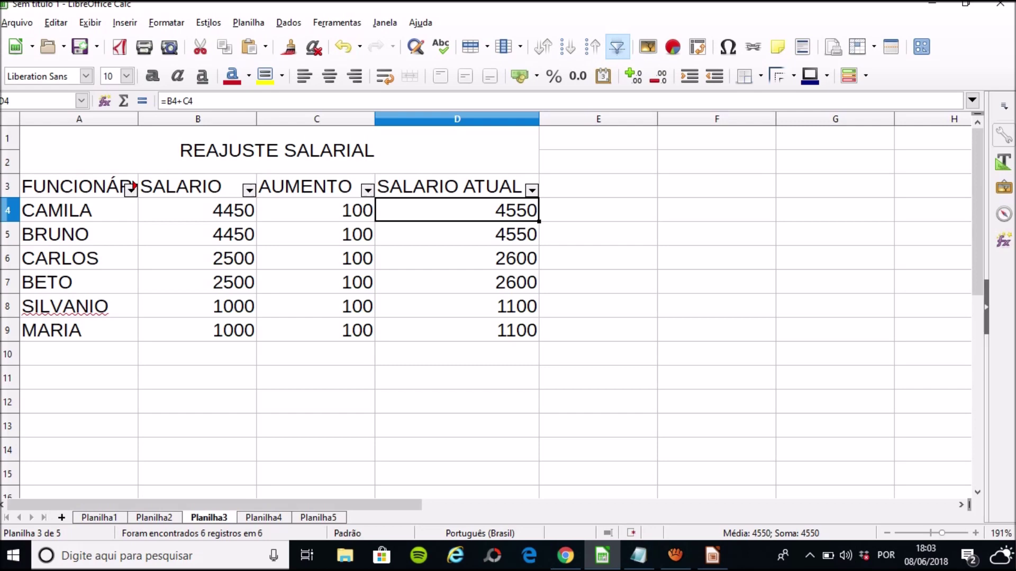
- Clear the AUMENTO values and SALARIO ATUAL formulas in rows 5 to 9
click(316, 234)
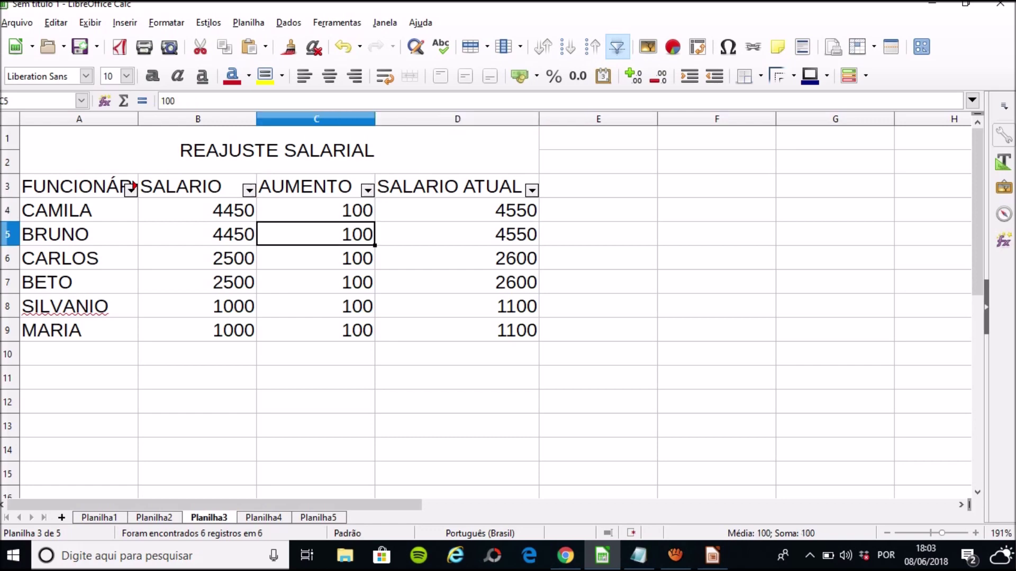
key(Delete)
key(Down)
key(Delete)
key(Down)
key(Delete)
key(Down)
key(Delete)
key(Down)
key(Delete)
key(Right)
key(Delete)
key(Up)
key(Delete)
key(Up)
key(Delete)
key(Up)
key(Delete)
key(Up)
key(Delete)
key(Left)
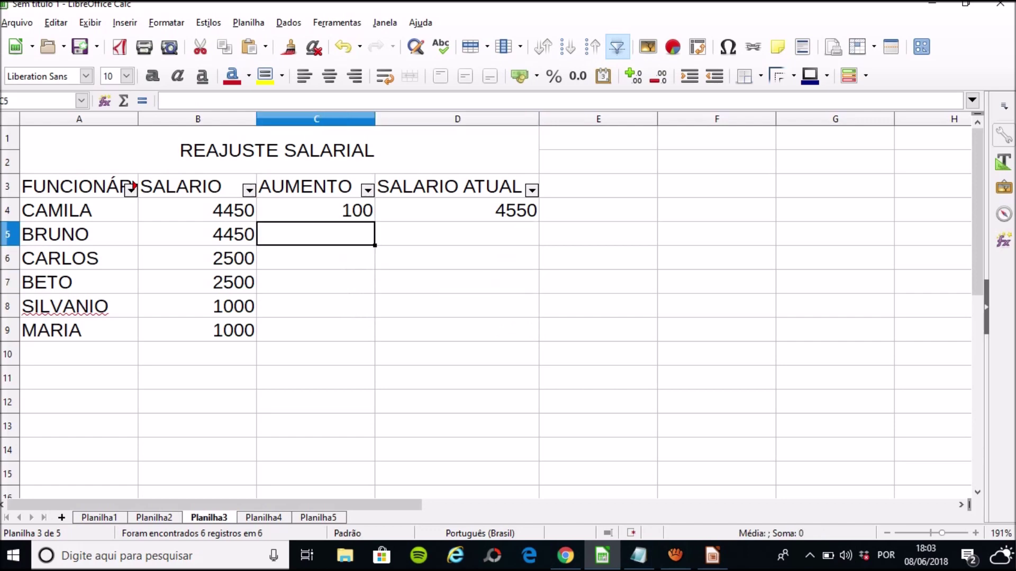
- Undo the deletion of the formula in D5 and enter 100 as the AUMENTO in cell C5
key(Up)
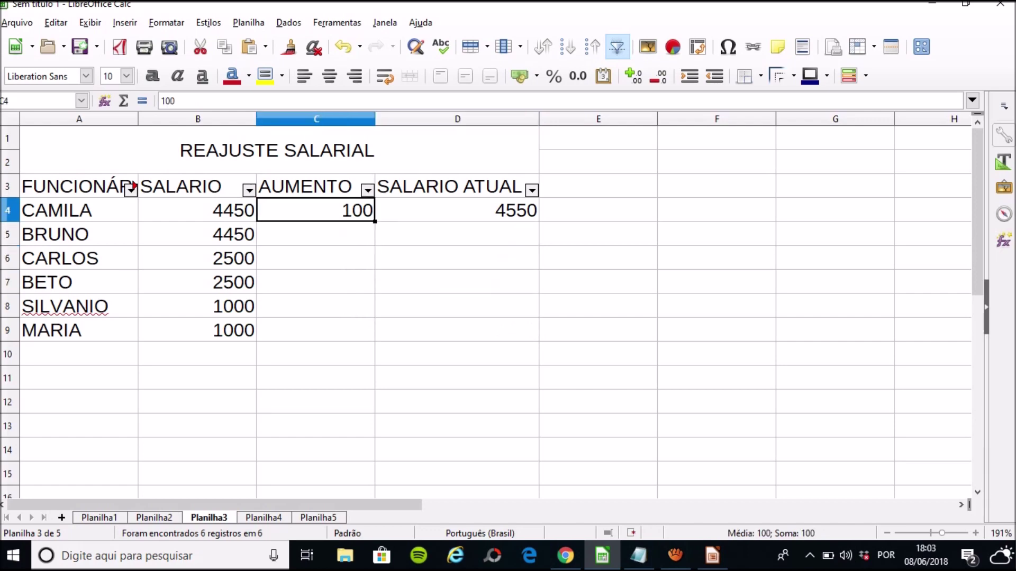
key(Down)
key(ctrl+z)
text(100)
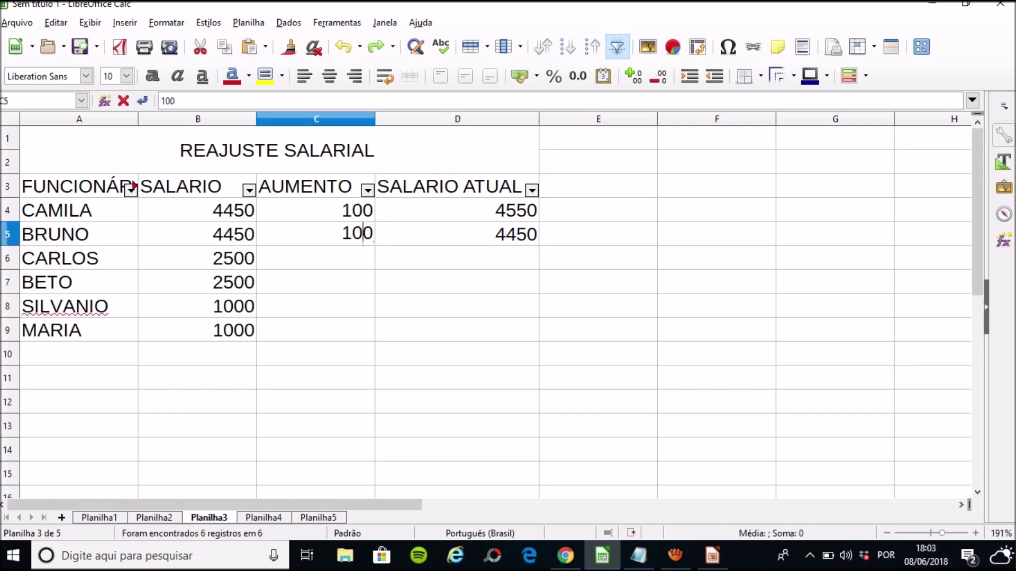
key(Return)
key(Up)
- Enter 100 as the AUMENTO in each of the cells C6 to C9
drag(375, 246, 377, 312)
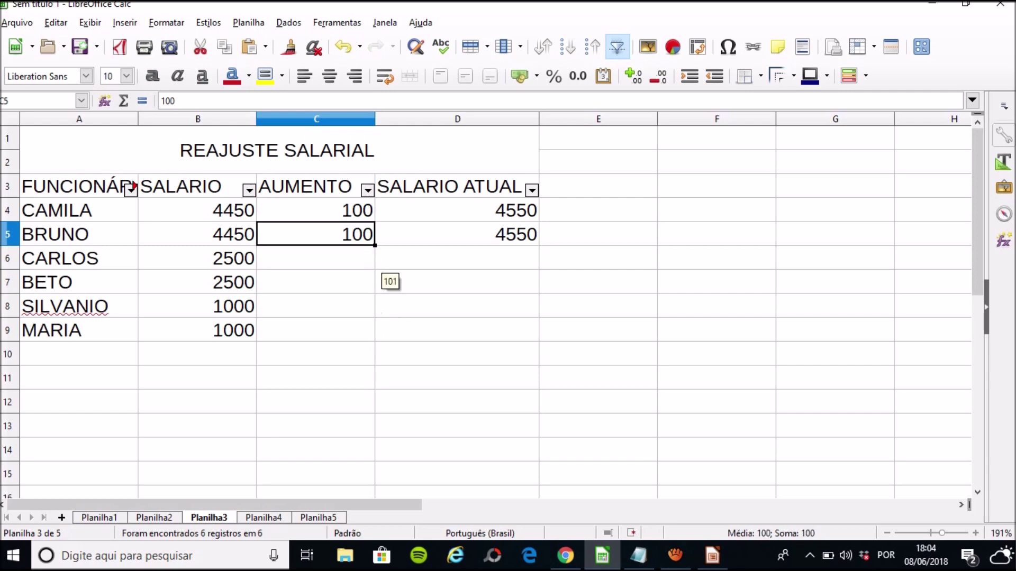
click(316, 259)
text(100)
key(Return)
text(100)
key(Return)
text(100)
key(Return)
text(100)
key(Right)
- Clear cell D5, fill the formula =B4+C4 from D4 down to D9, and check the copied formula in D6
click(457, 234)
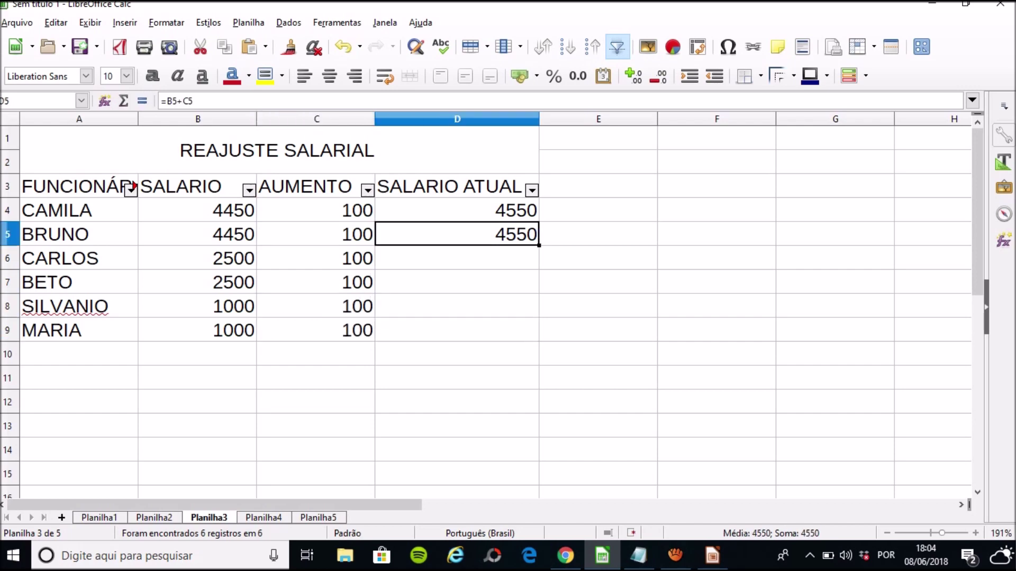
key(Delete)
key(Up)
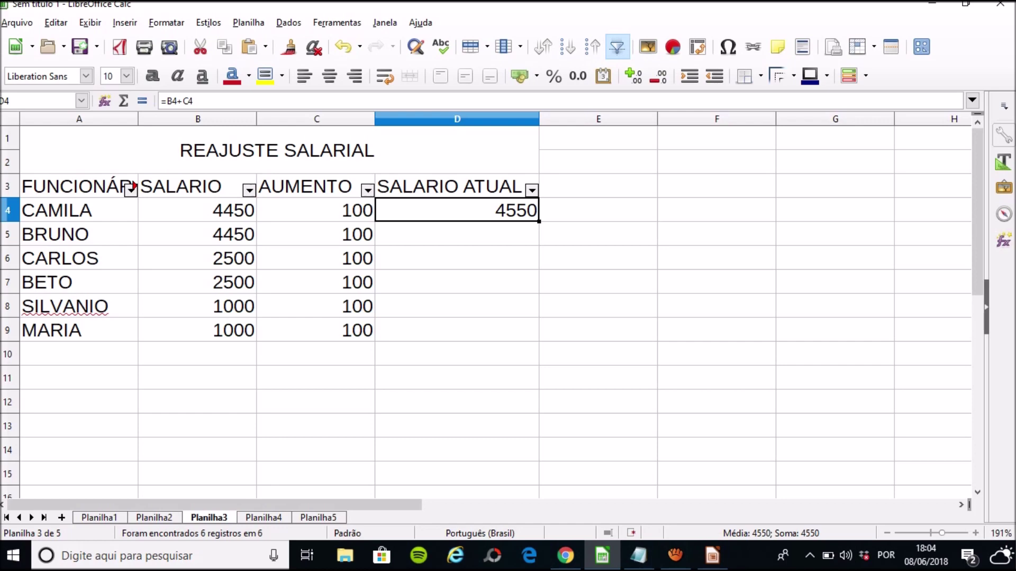
drag(539, 221, 538, 339)
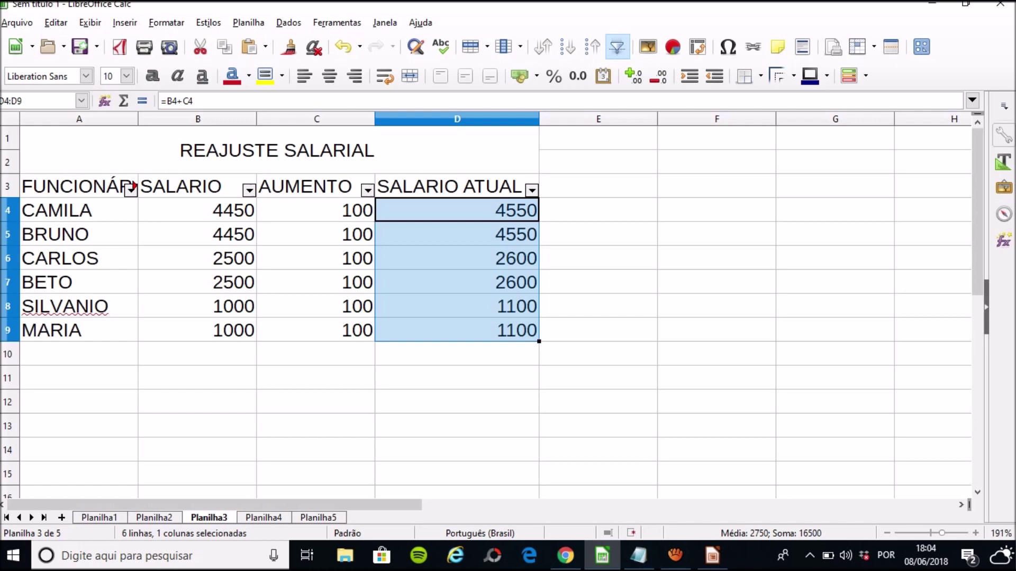
click(457, 259)
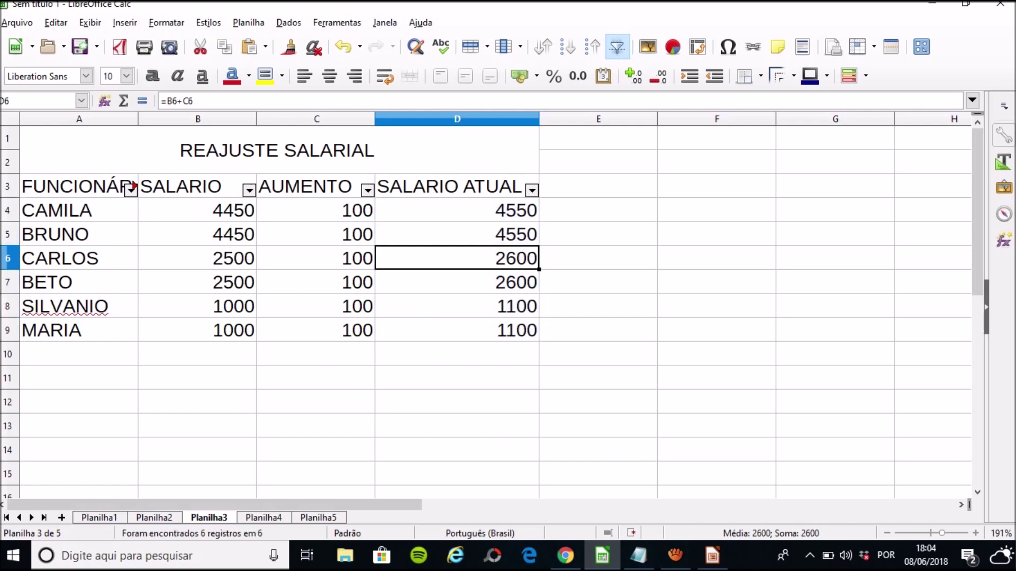
click(457, 211)
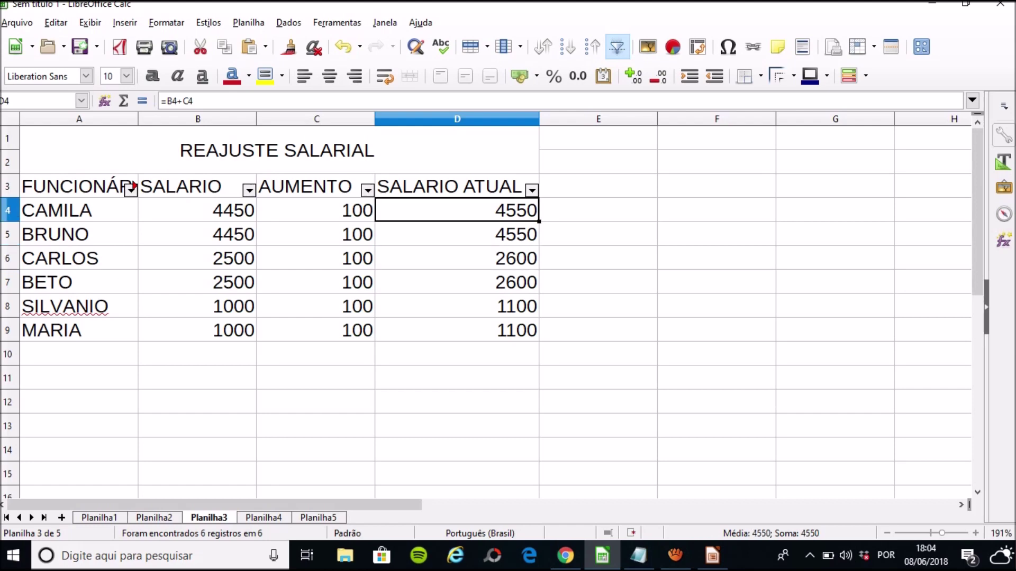
click(79, 210)
click(198, 211)
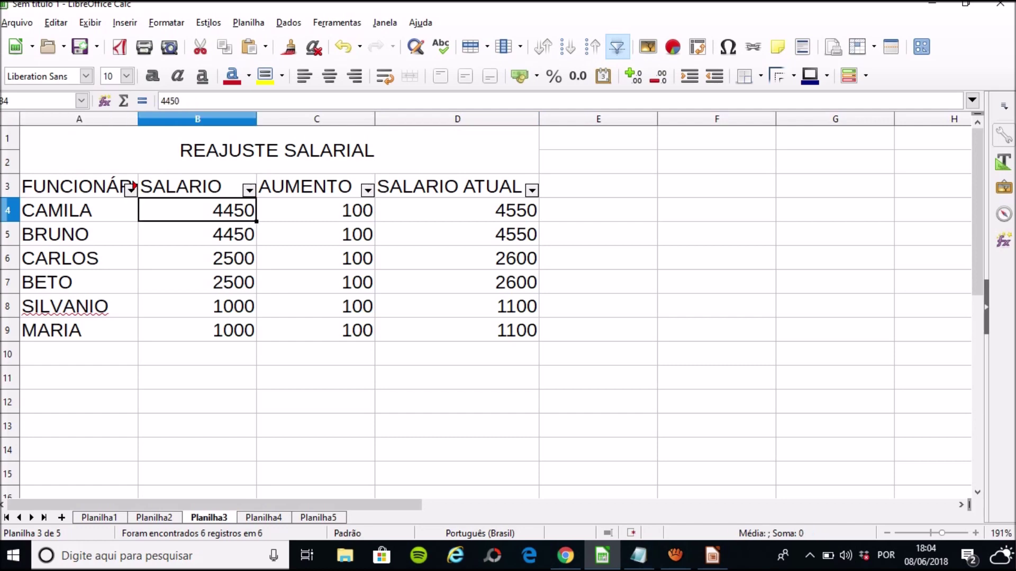
click(276, 150)
click(71, 186)
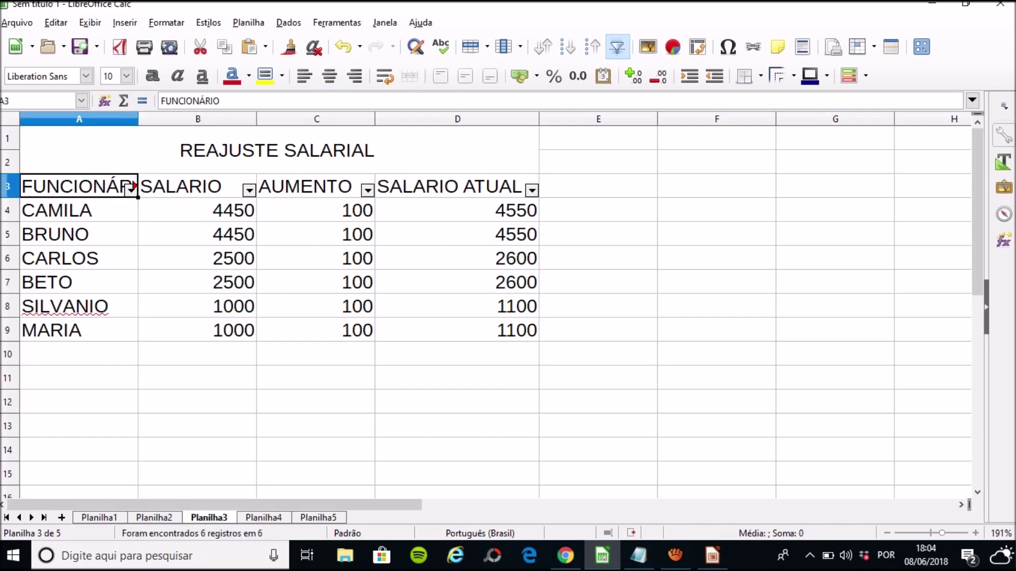
click(277, 150)
click(72, 187)
click(277, 151)
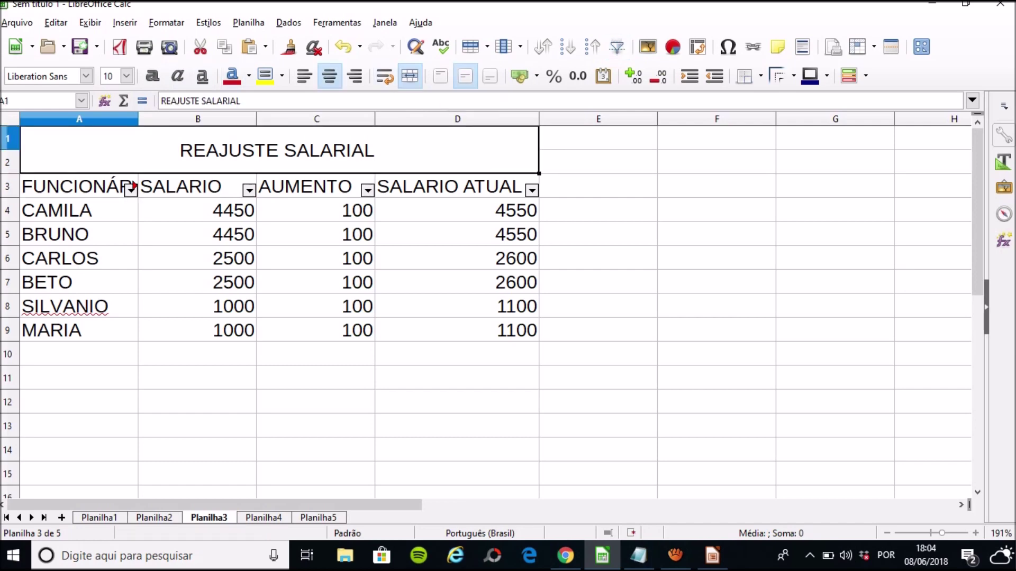
- Give the header cells A3:D3 a medium grey background
drag(71, 186, 466, 189)
click(249, 76)
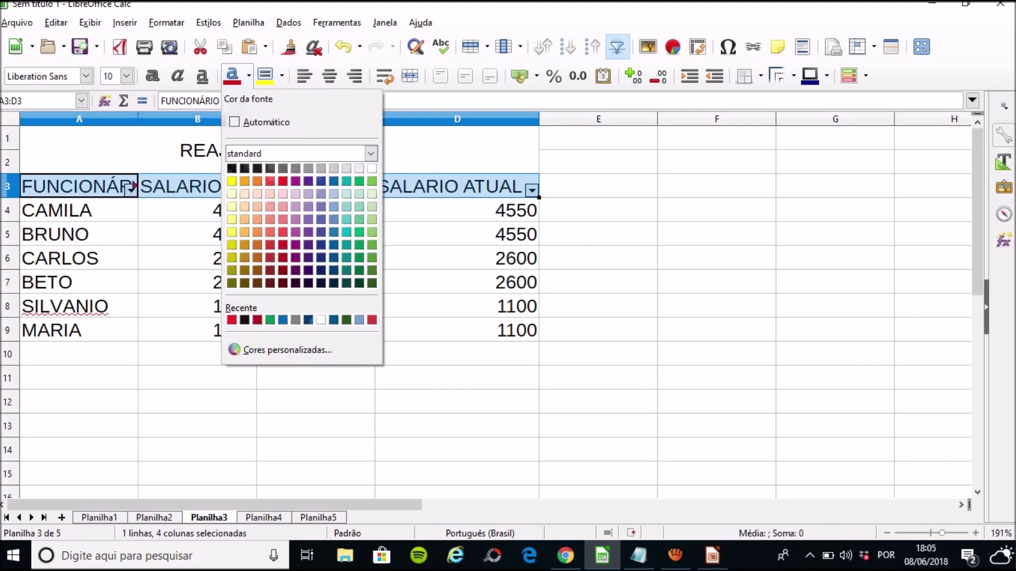
click(281, 76)
click(281, 76)
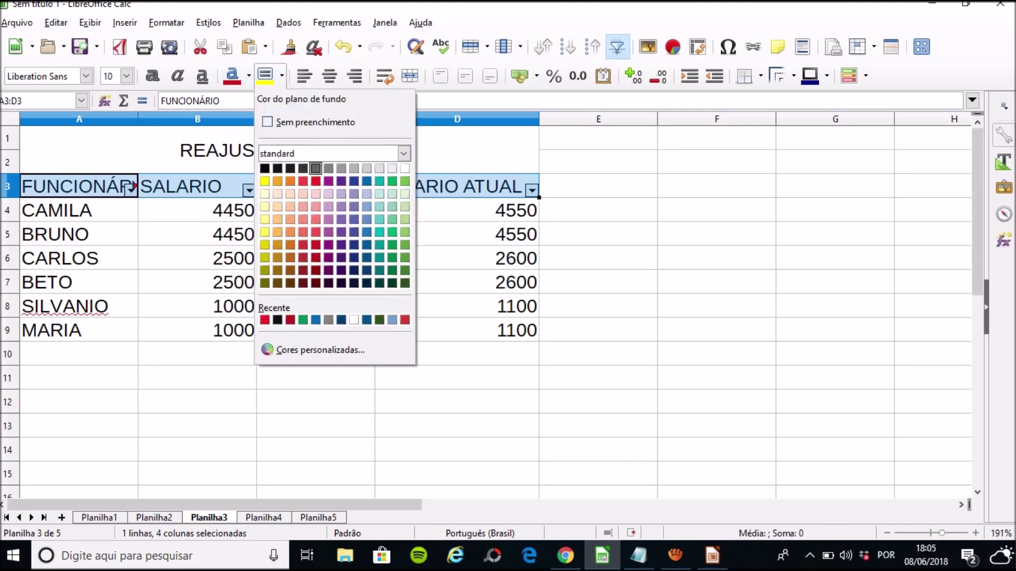
click(329, 168)
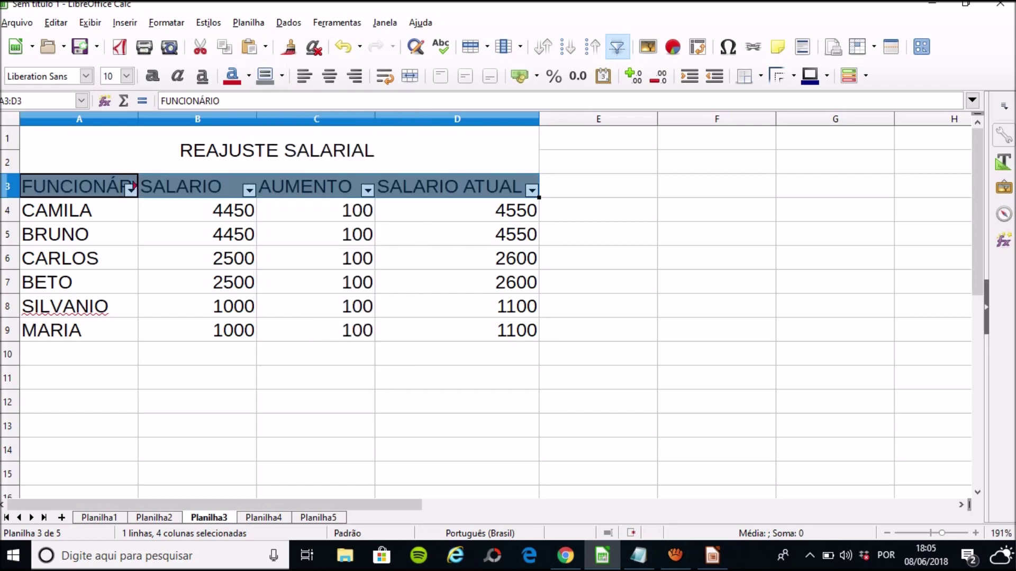
- Set the font colour of the data cells A4:D9 to dark blue
click(457, 234)
drag(79, 210, 457, 330)
click(248, 75)
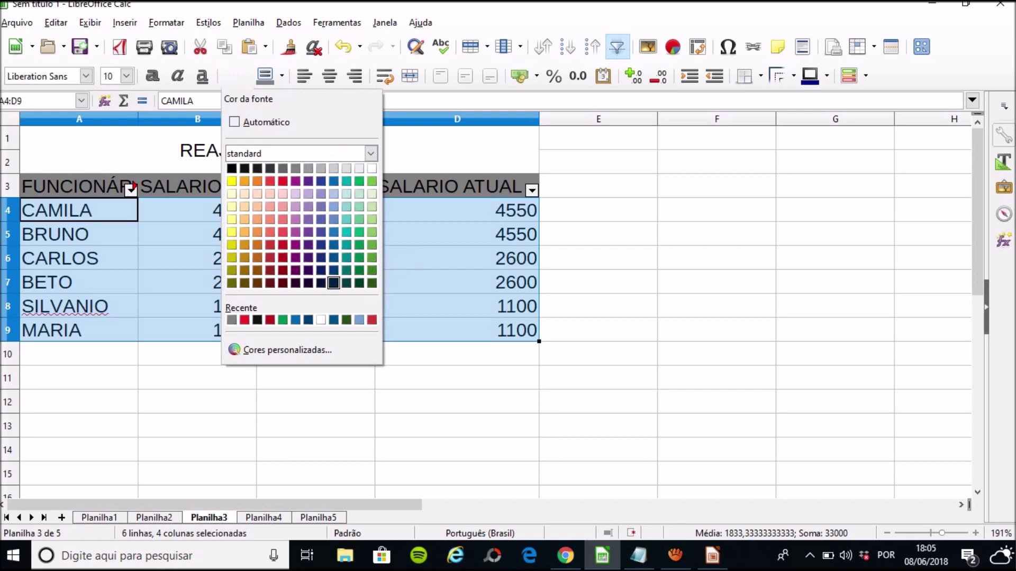
click(333, 283)
click(599, 283)
- Change the font colour of the data cells A4:D9 to very dark grey and their background to dark blue
drag(79, 211, 457, 333)
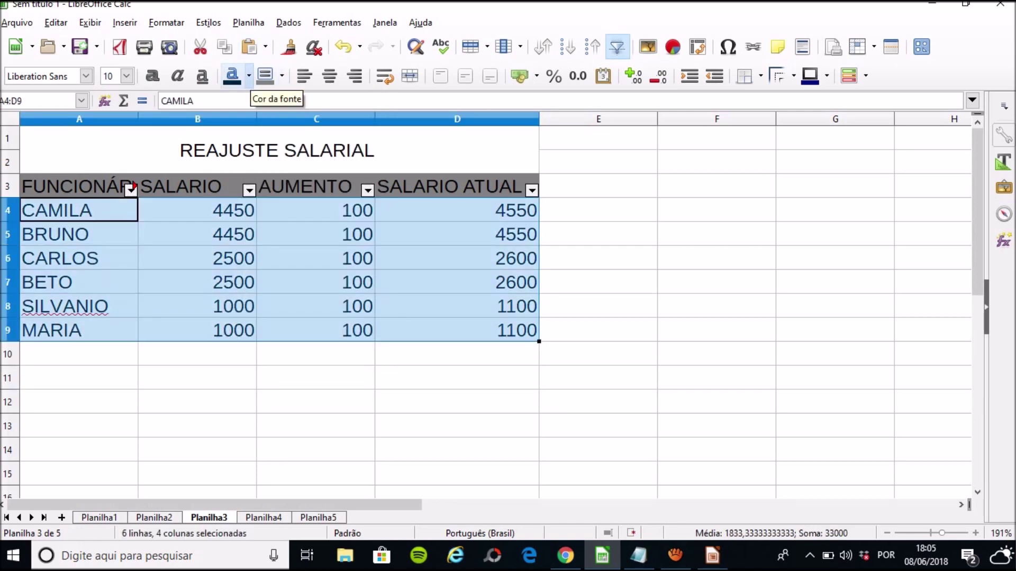
click(248, 75)
click(257, 169)
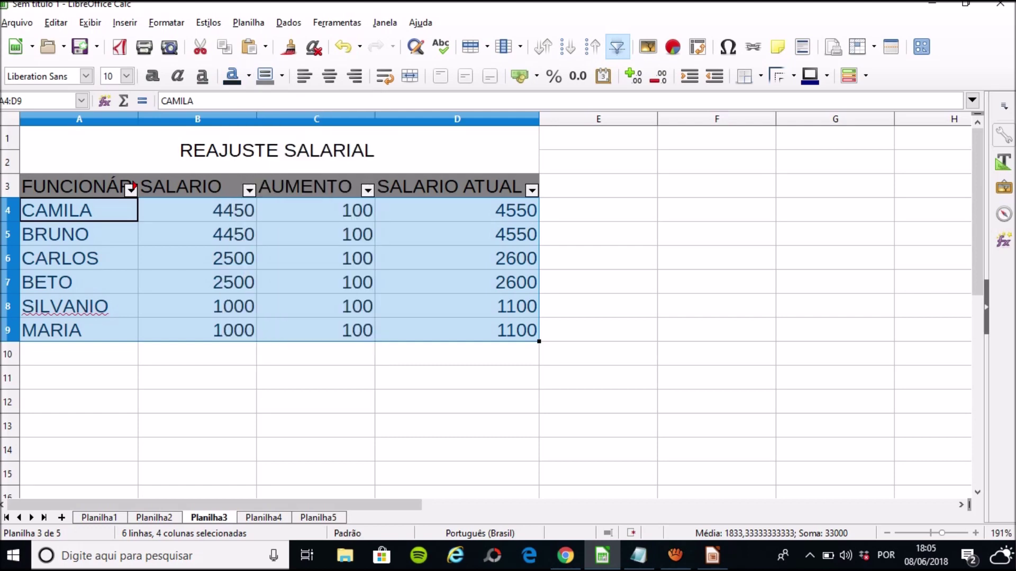
click(249, 75)
click(257, 169)
click(282, 75)
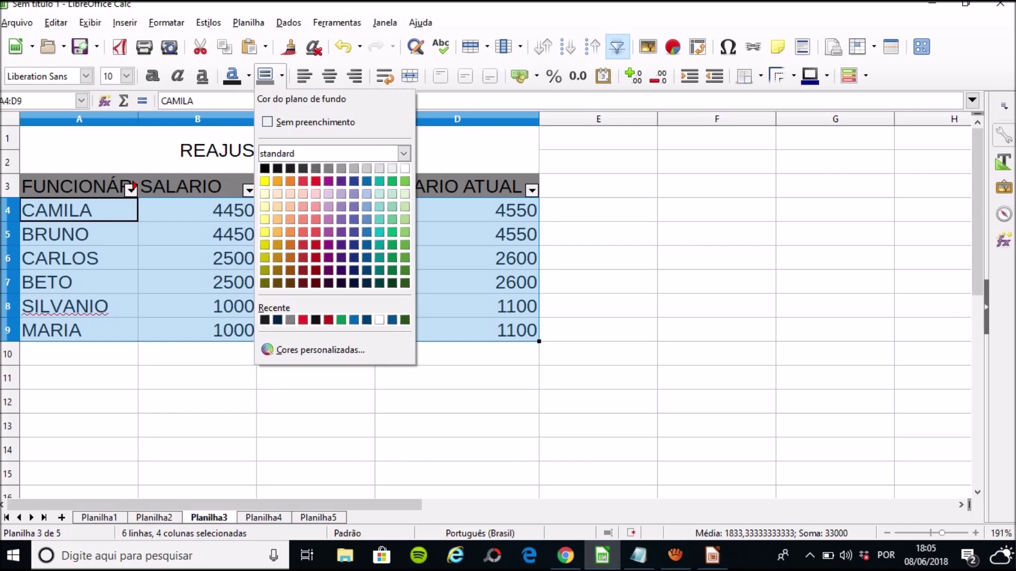
click(367, 320)
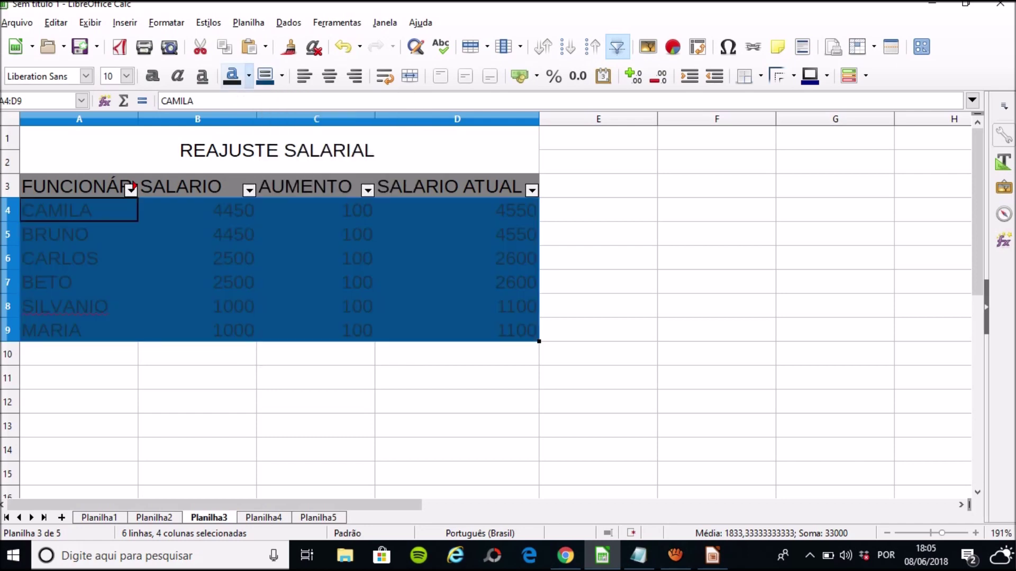
- Set the font colour of the data cells A4:D9 to black and deselect the range
click(248, 76)
click(268, 168)
click(249, 76)
click(232, 169)
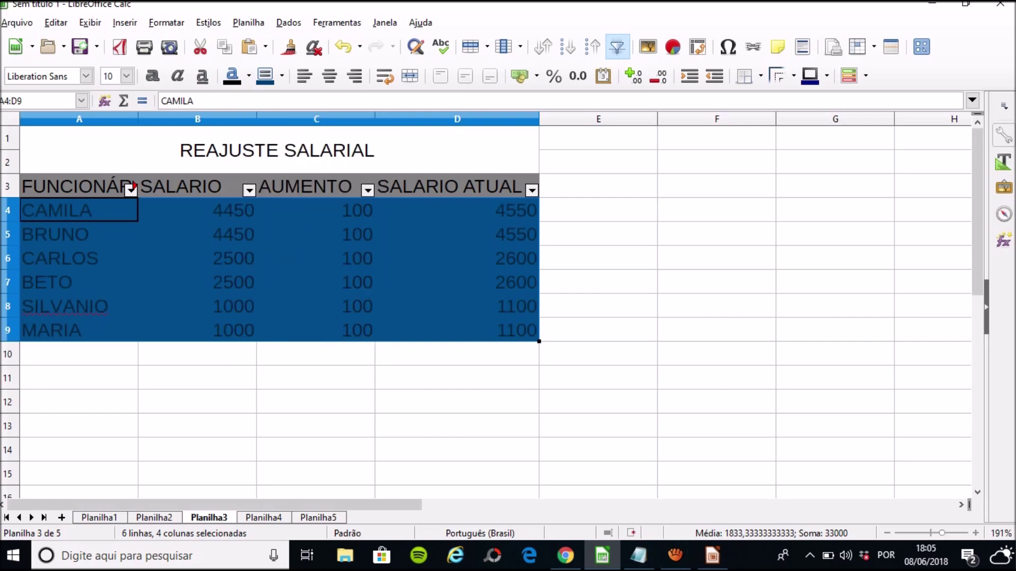
click(456, 234)
click(78, 210)
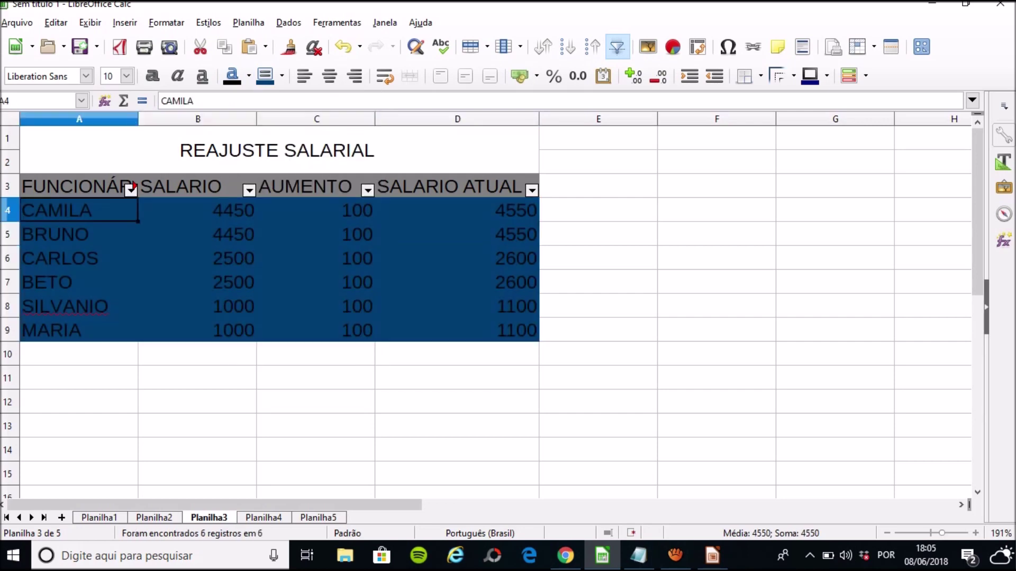
- Format the salary, increase and current salary values in B4:D9 as currency
drag(307, 306, 217, 306)
click(198, 210)
click(197, 235)
click(198, 211)
key(shift+Down)
key(shift+Down)
key(shift+Down)
key(shift+Down)
key(shift+Down)
key(shift+Right)
key(shift+Right)
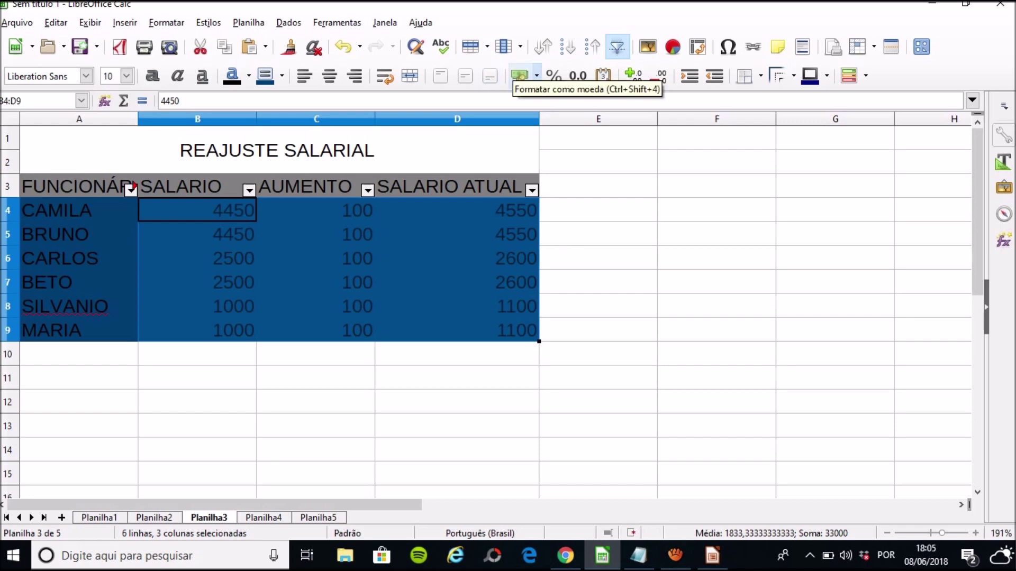
click(520, 76)
click(198, 235)
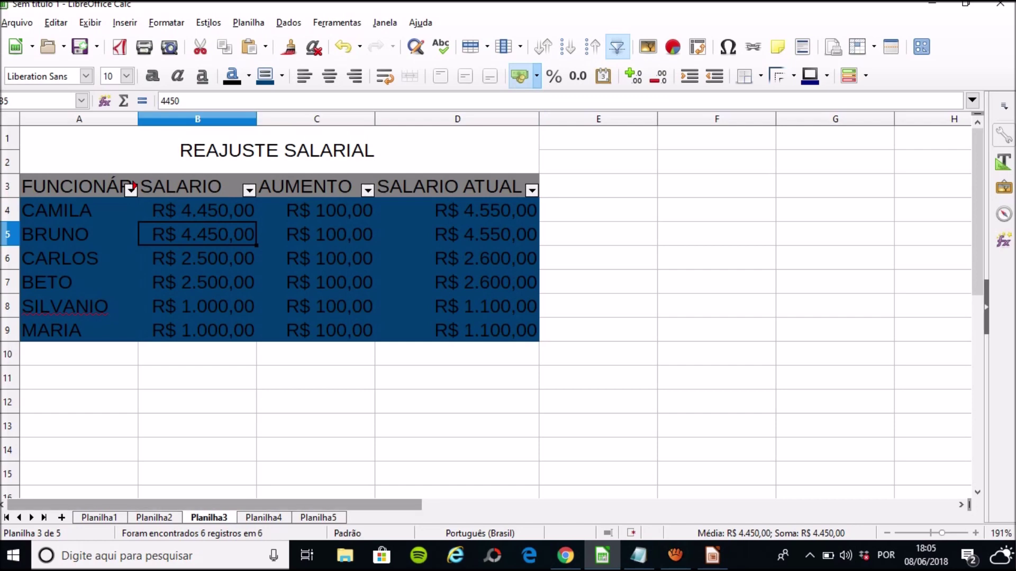
- Switch to sheet Planilha4 and examine the quarterly revenue table's companies, monthly values and Total column
key(ctrl+Page_Down)
click(196, 150)
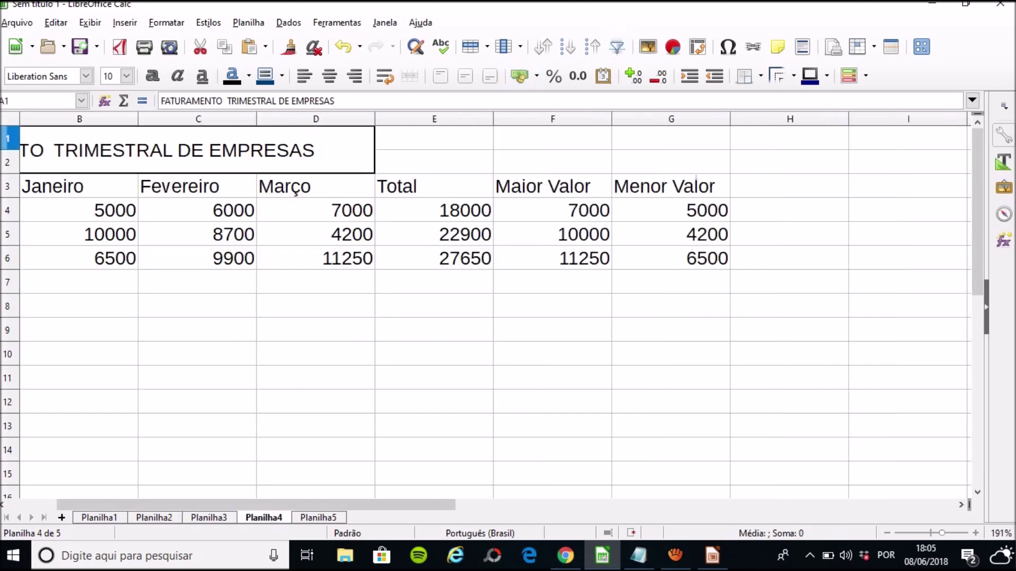
drag(450, 505, 410, 505)
click(367, 330)
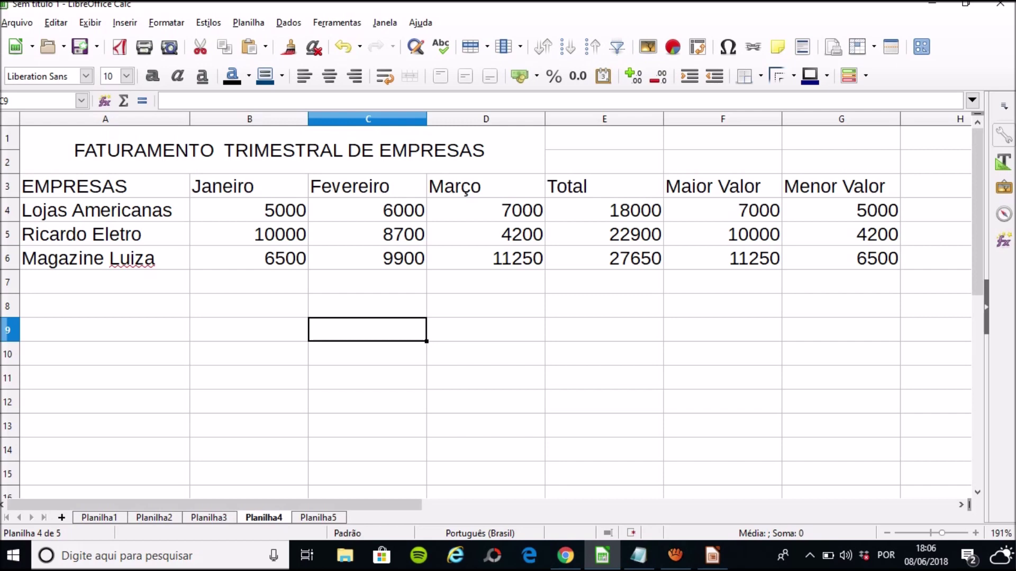
double_click(131, 234)
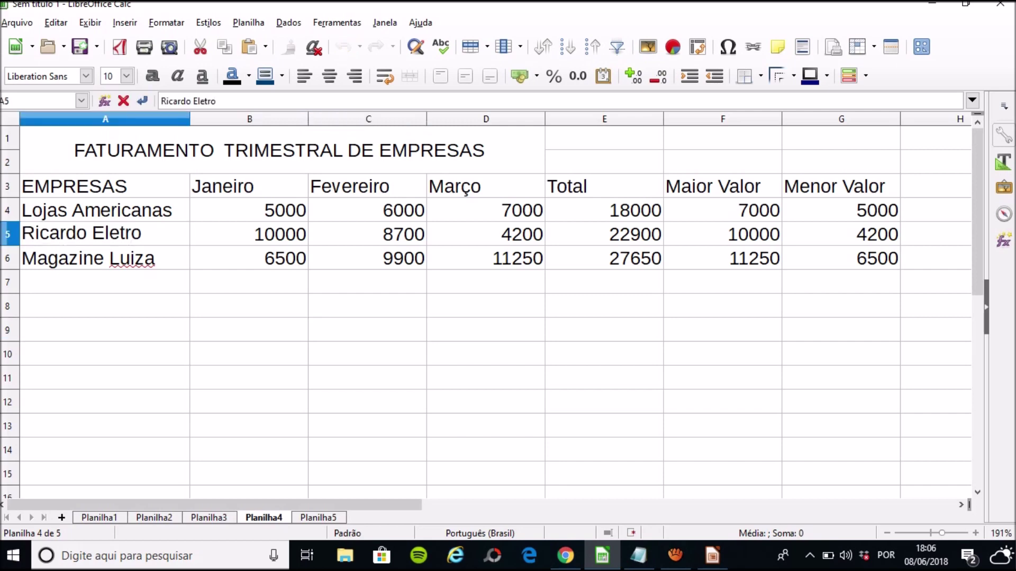
click(109, 234)
click(109, 210)
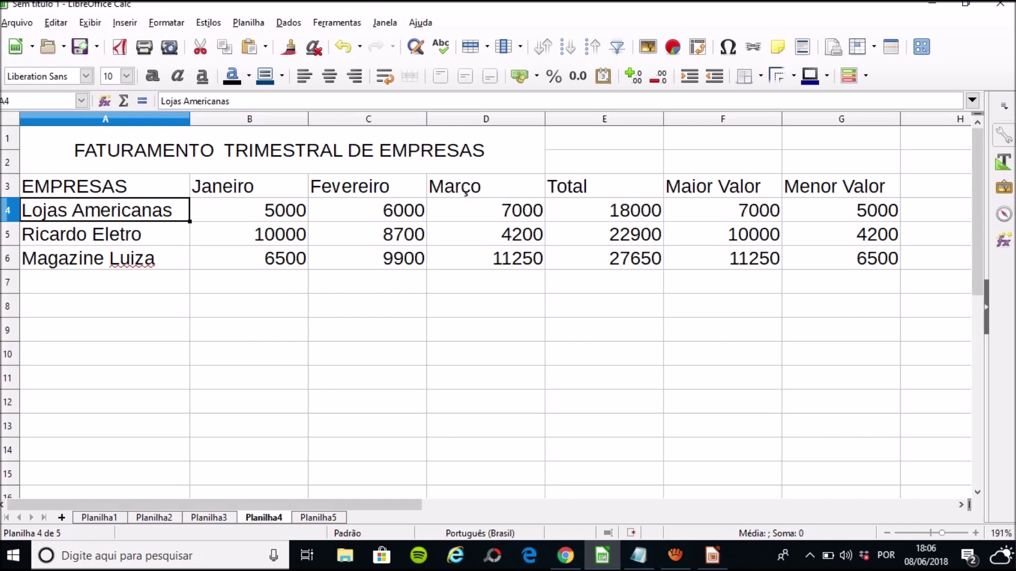
click(106, 258)
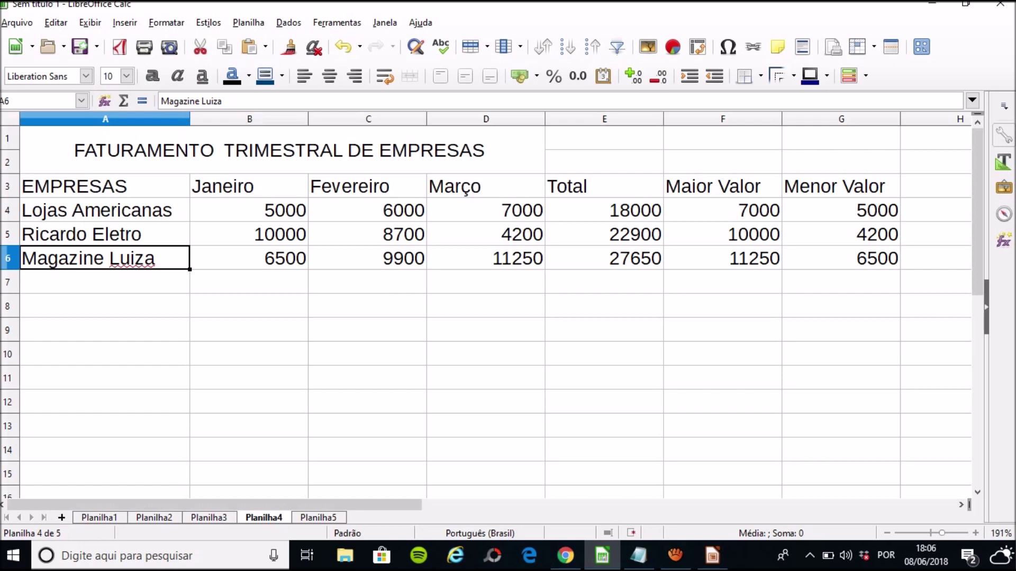
click(249, 186)
click(371, 210)
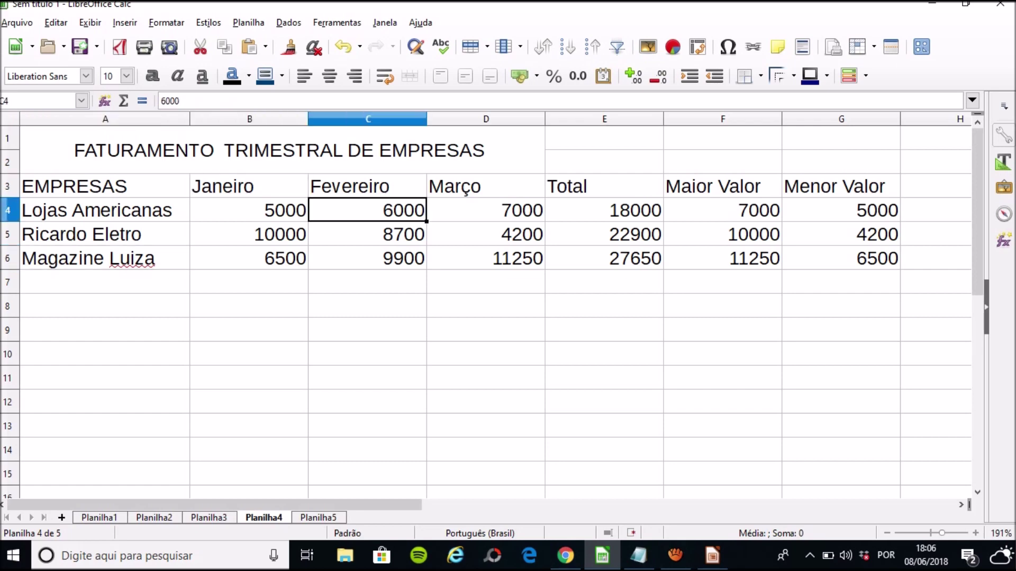
click(487, 210)
click(466, 194)
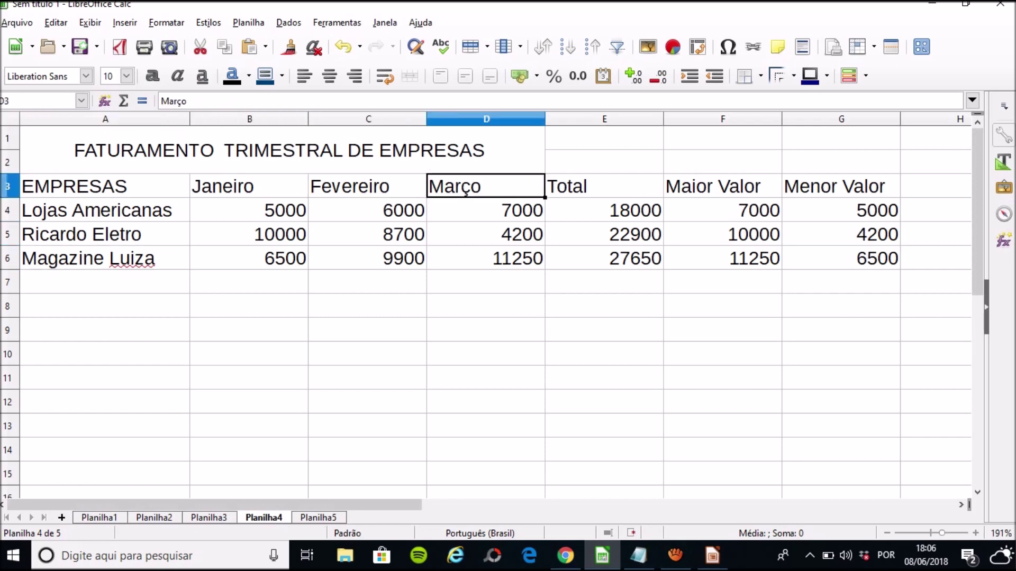
click(391, 235)
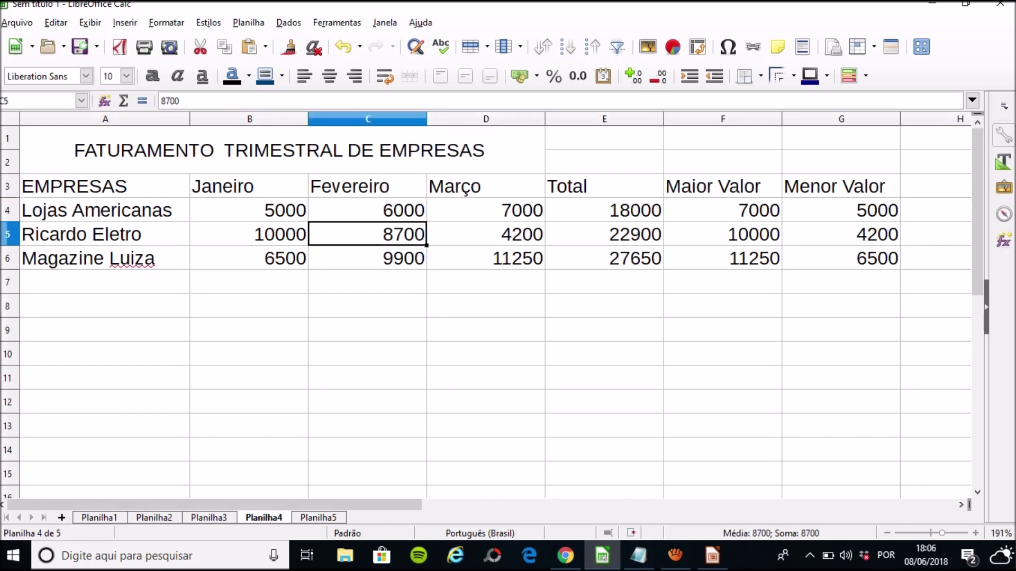
click(604, 188)
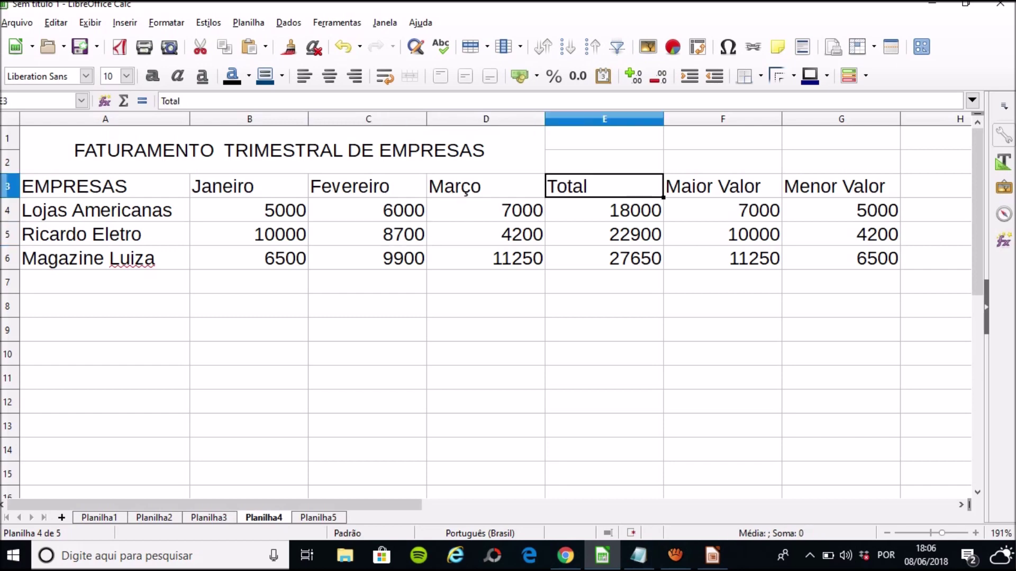
click(605, 210)
- Clear the Total, Maior Valor and Menor Valor formulas for Ricardo Eletro and Magazine Luiza in E5:G6
click(604, 234)
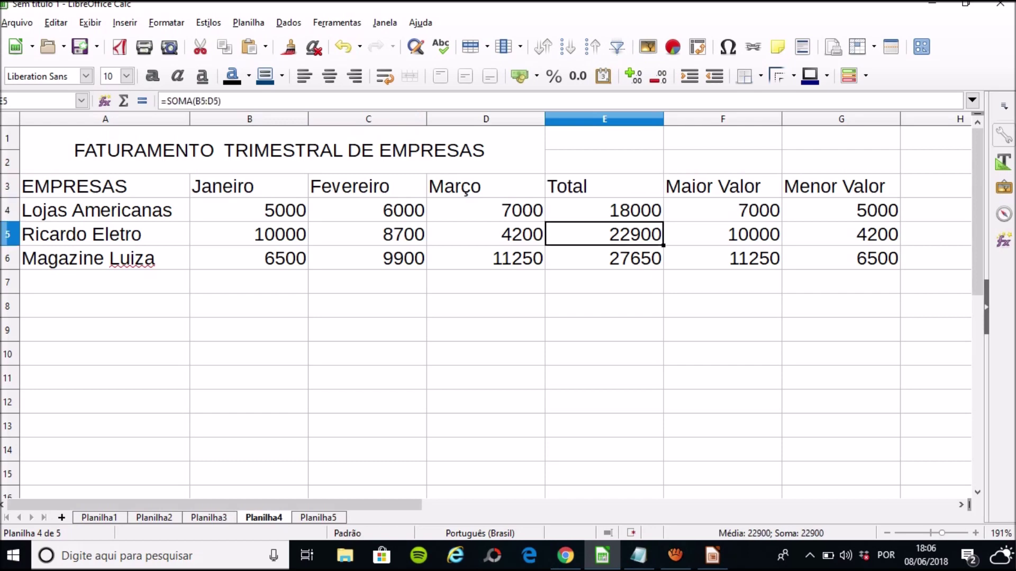
key(Delete)
key(Down)
key(Delete)
key(Right)
key(Up)
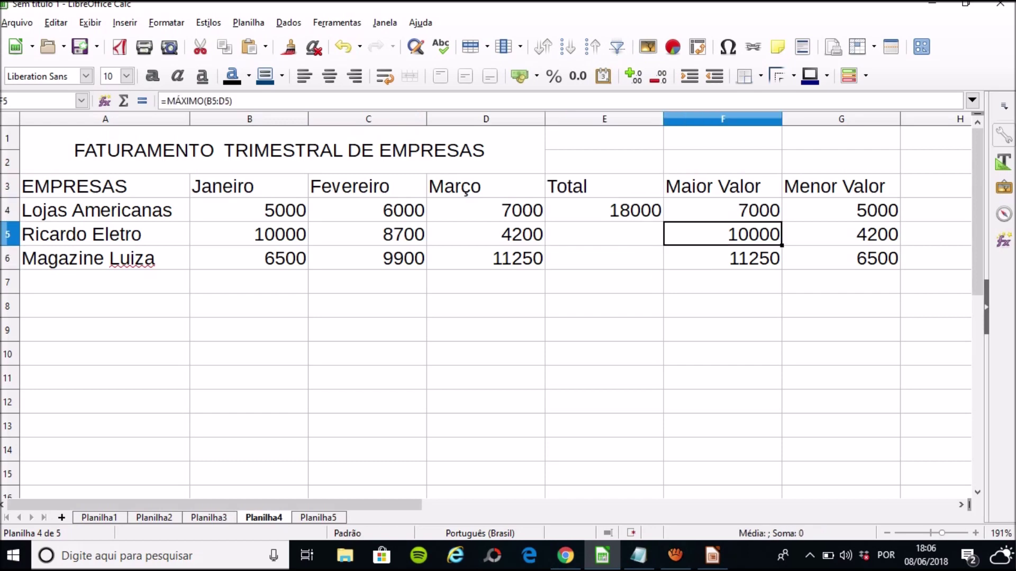
key(Delete)
key(Down)
key(Delete)
key(Right)
key(Delete)
key(Up)
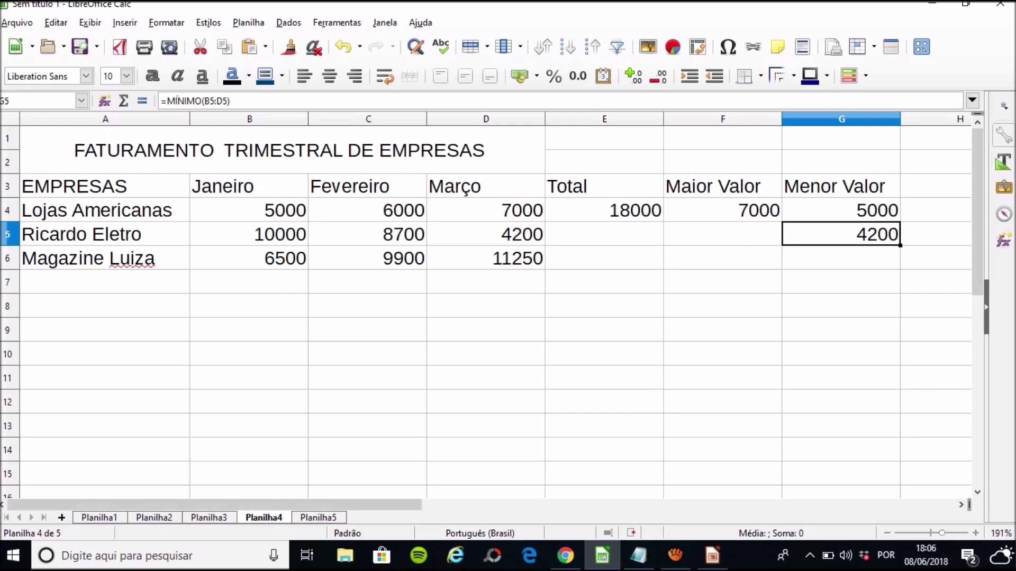
key(Delete)
- Examine the Total, Maior Valor and Menor Valor formulas of the Lojas Americanas row in E4:G4 and the monthly cells they reference
key(Left)
key(Left)
key(Up)
key(Up)
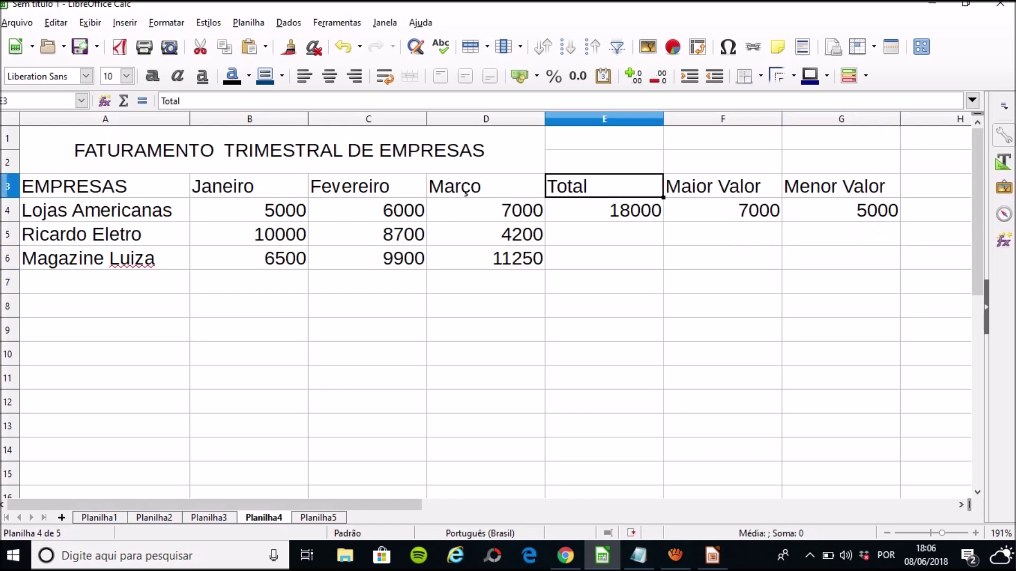
key(Down)
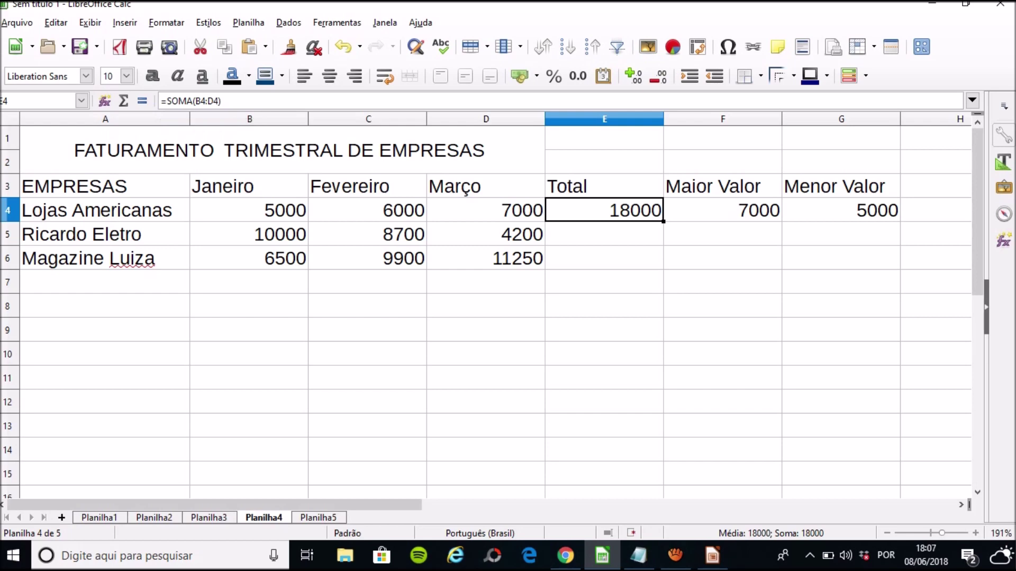
click(604, 235)
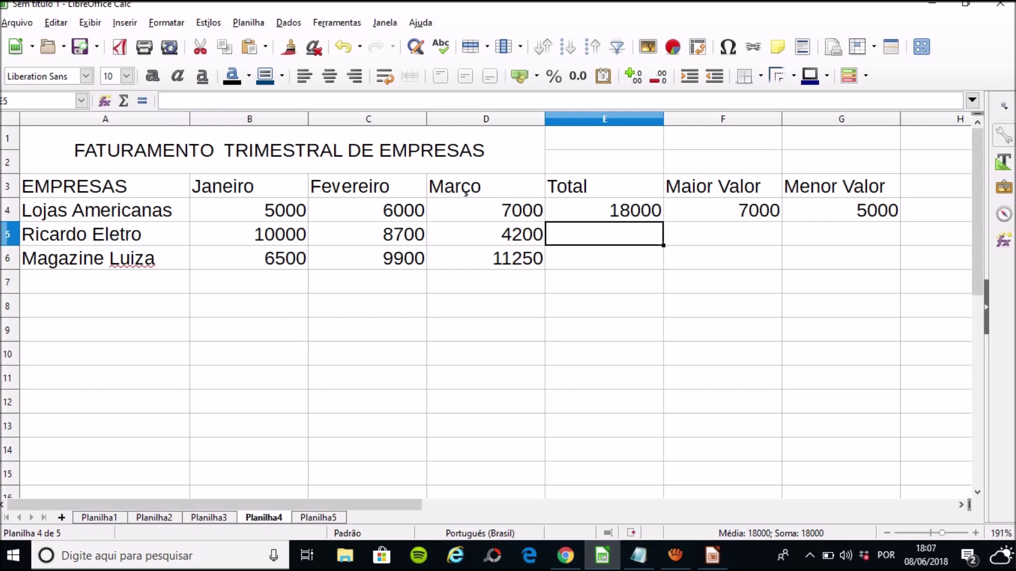
click(604, 210)
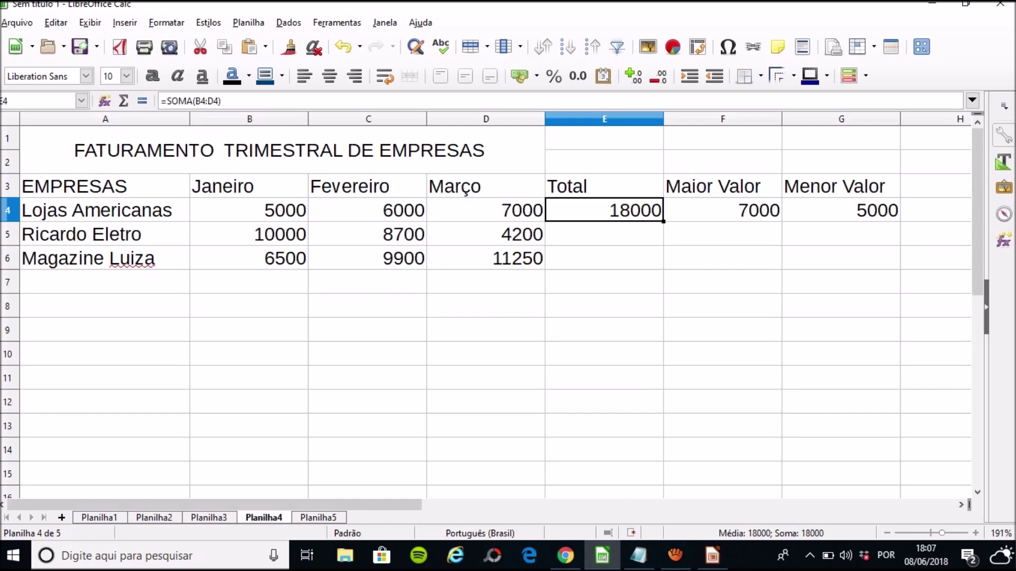
click(250, 210)
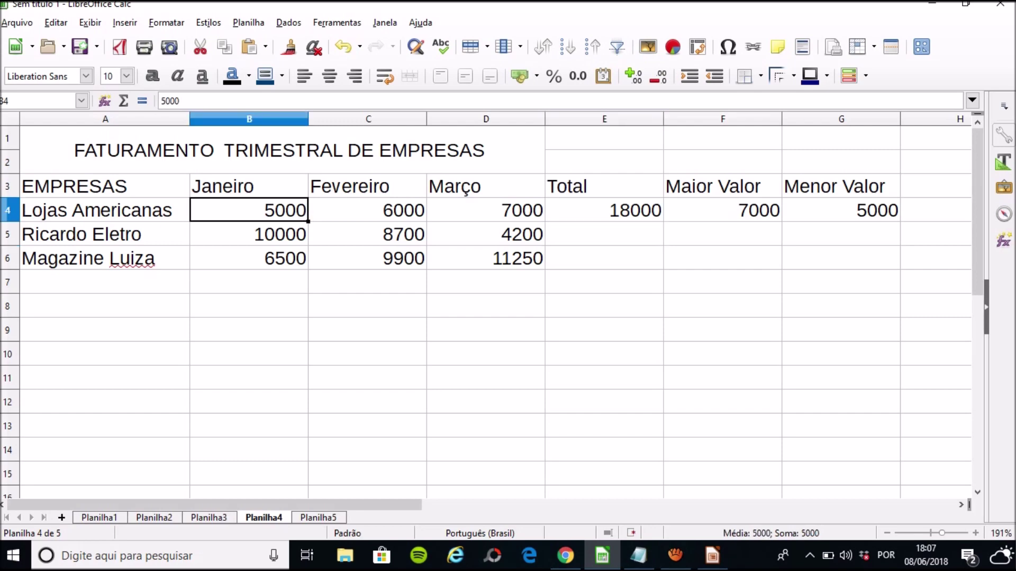
click(486, 211)
click(604, 211)
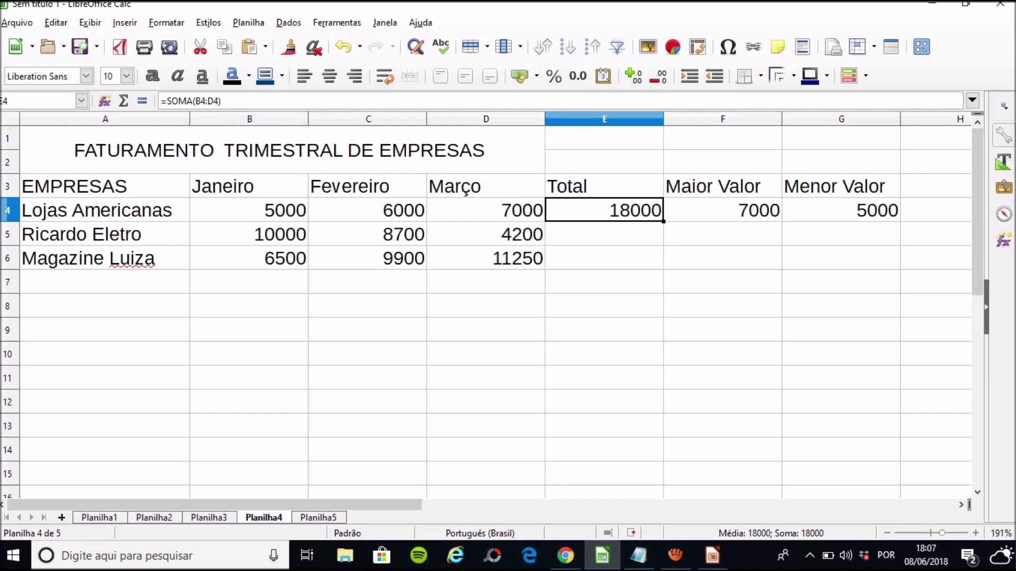
click(722, 210)
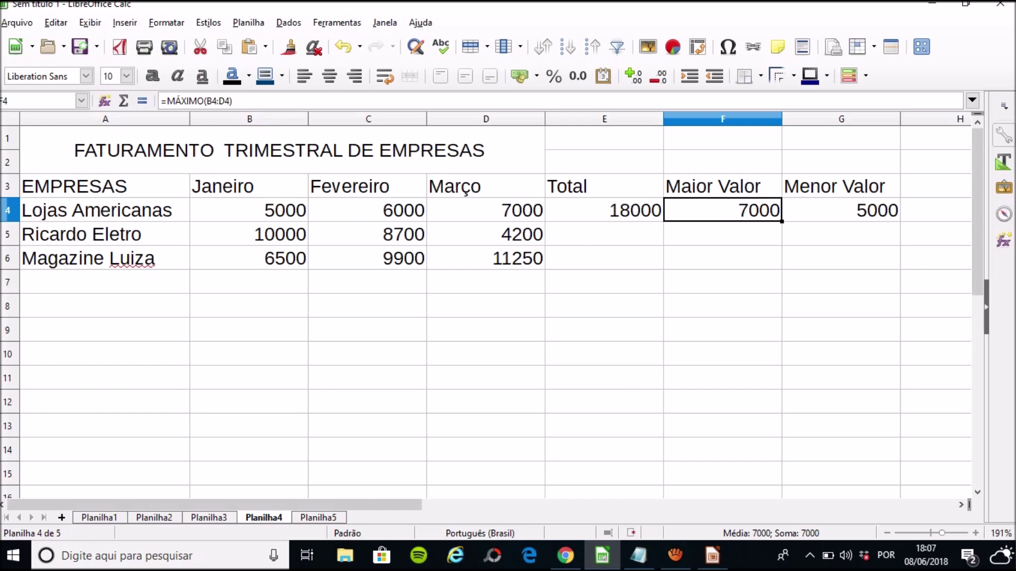
click(842, 211)
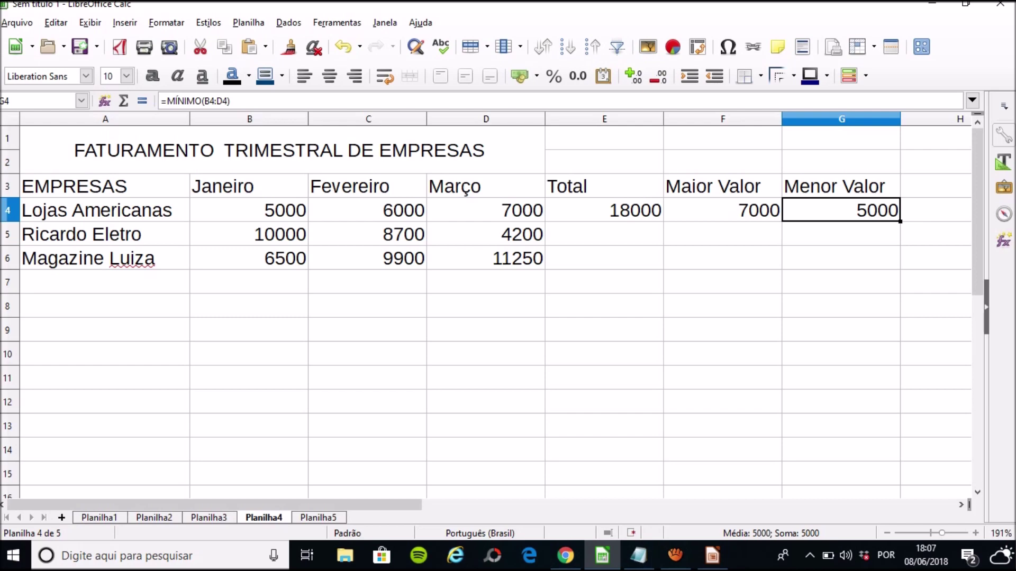
click(604, 211)
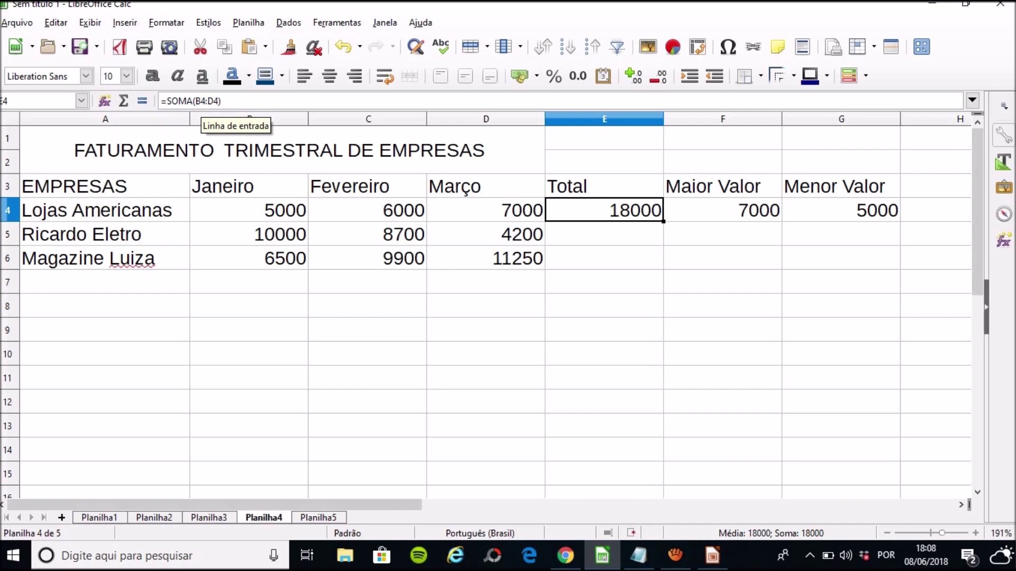
key(Right)
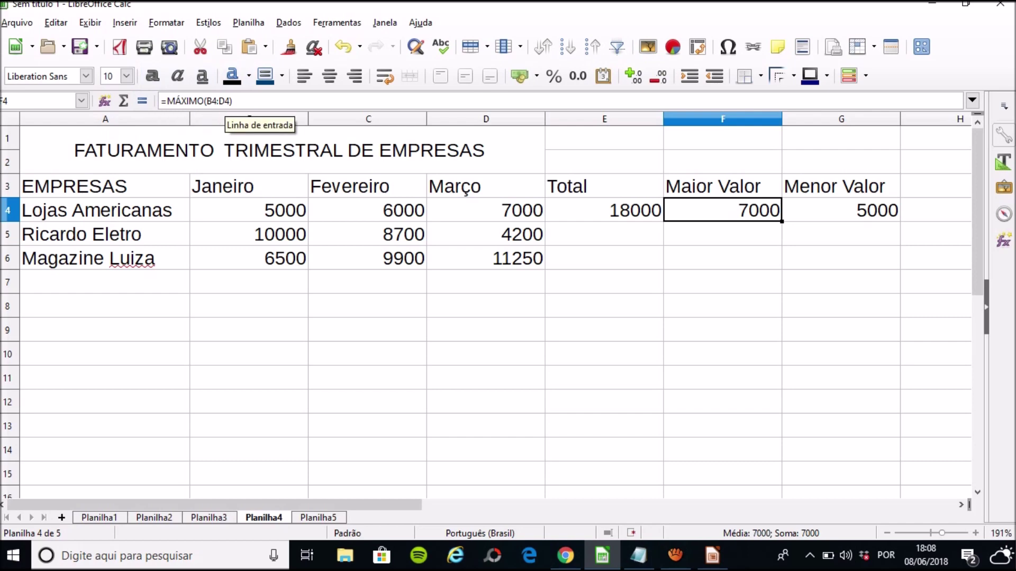
click(841, 211)
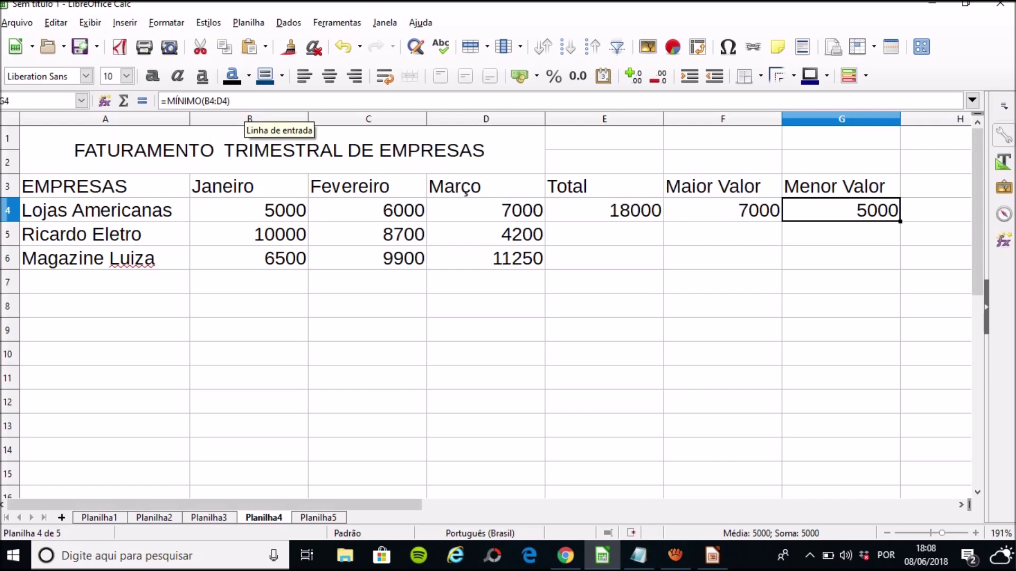
key(Left)
key(Left)
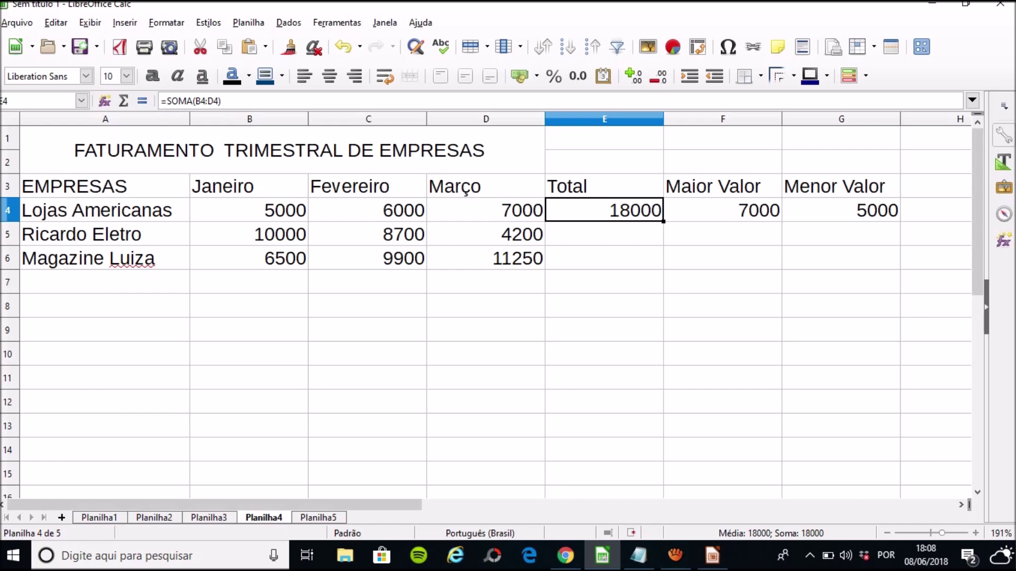
click(722, 211)
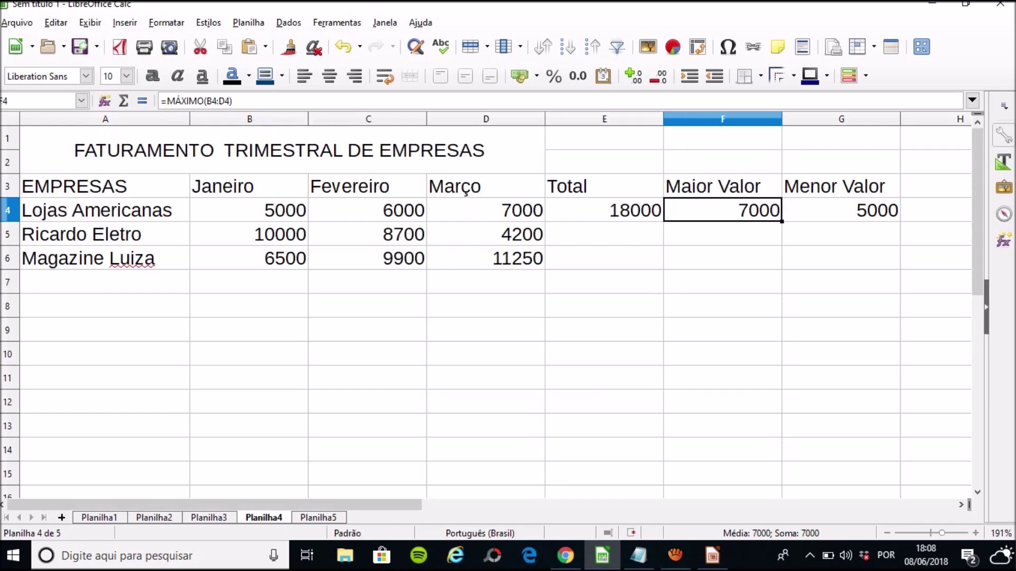
click(841, 210)
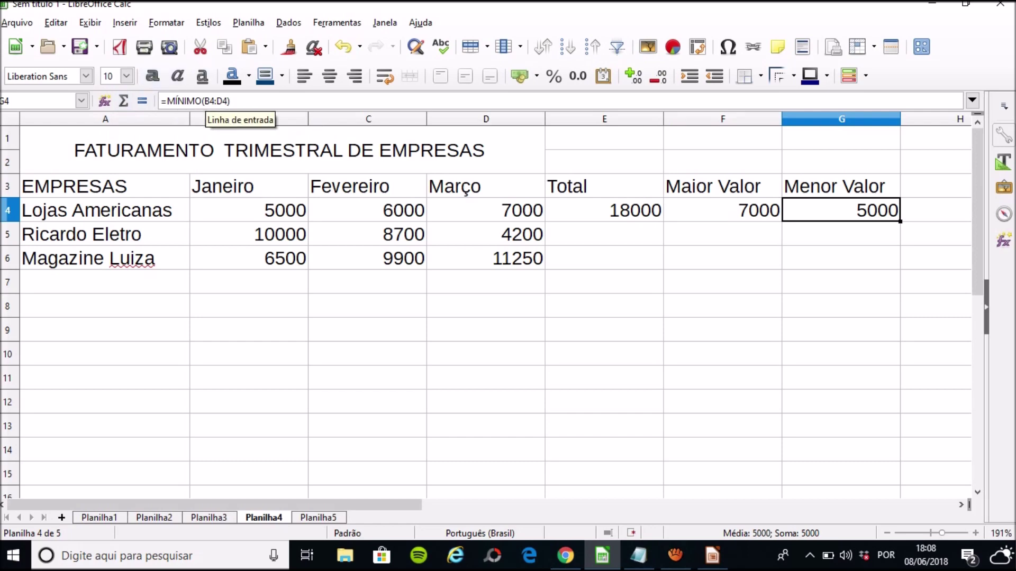
- Fill the Total, Maior Valor and Menor Valor formulas from E4, F4 and G4 down to row 6
click(604, 211)
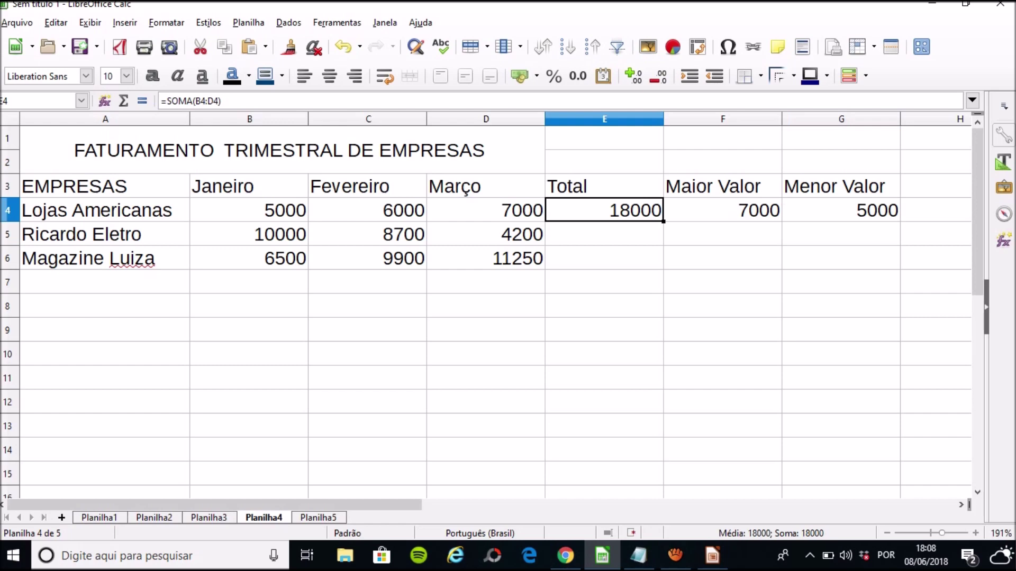
drag(663, 221, 663, 259)
click(723, 210)
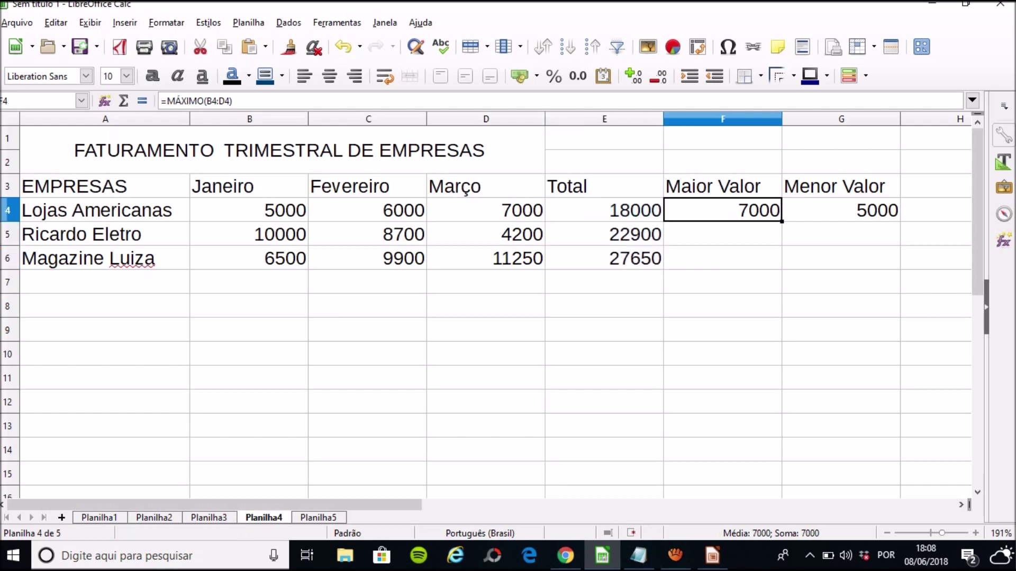
drag(781, 222, 782, 259)
click(842, 210)
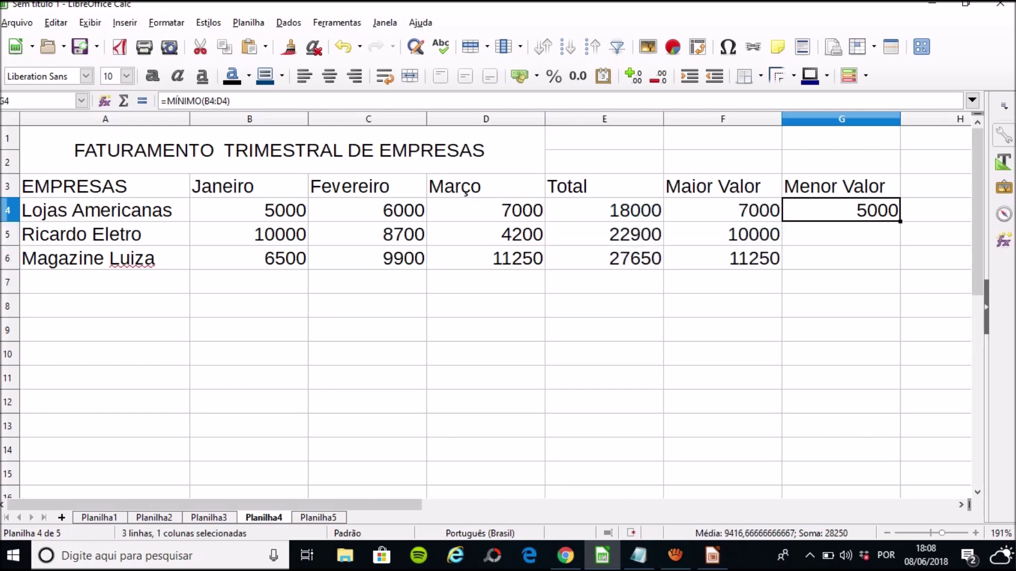
drag(900, 221, 730, 261)
drag(415, 505, 400, 505)
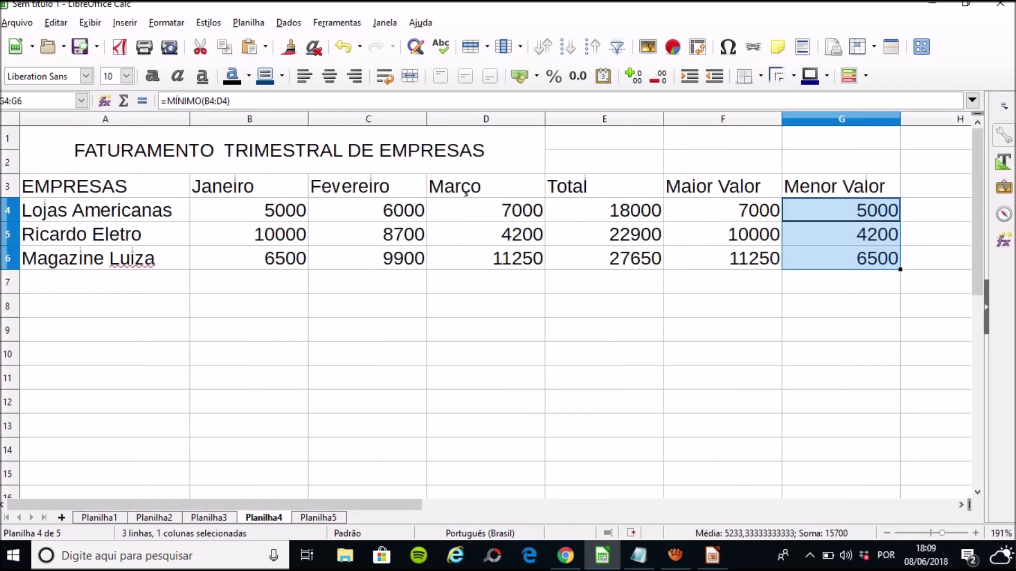
click(132, 151)
click(106, 187)
click(106, 211)
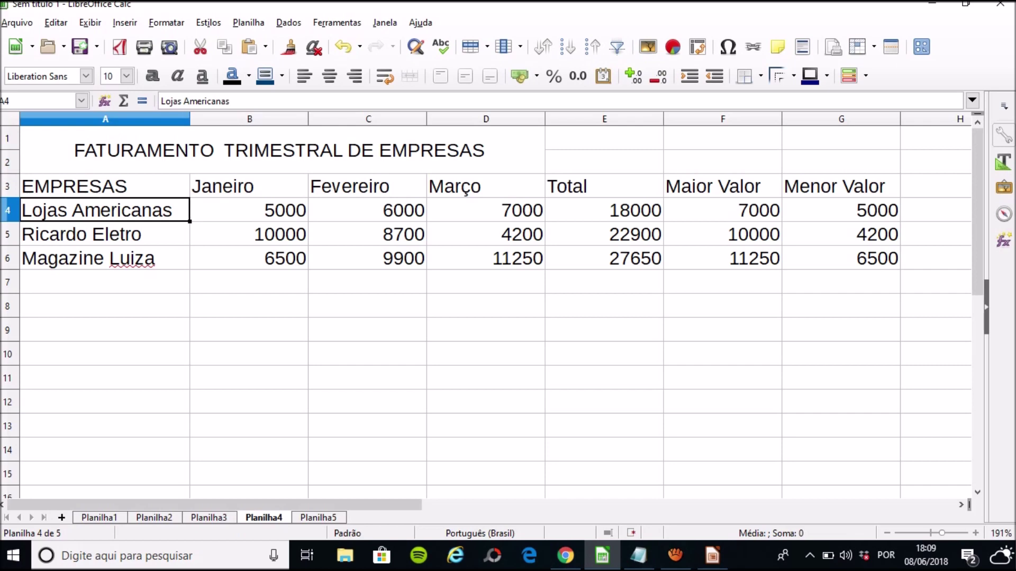
- Format the monthly values, totals, highest and lowest values in B4:G6 as currency
drag(249, 210, 842, 259)
click(520, 76)
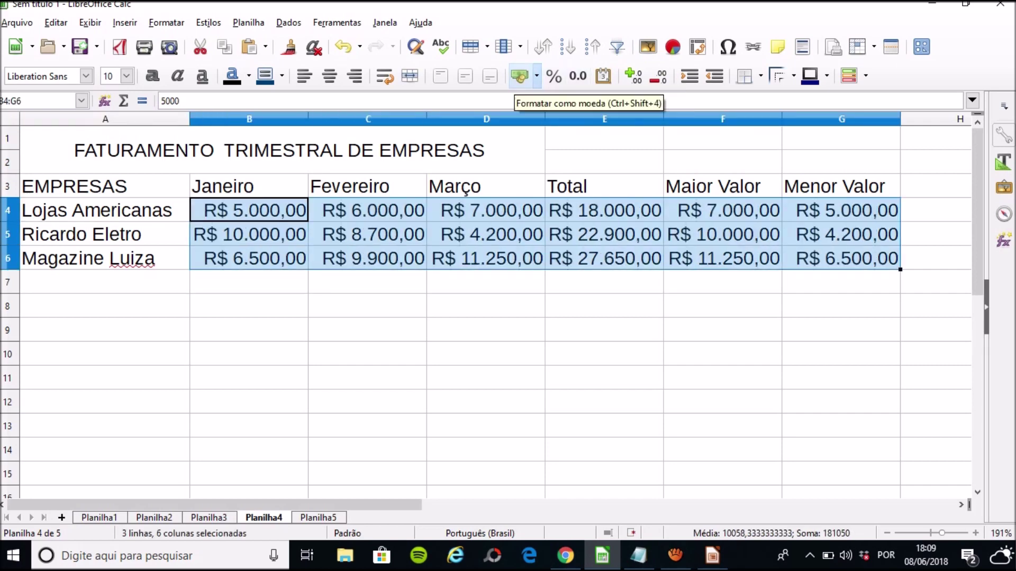
click(486, 259)
click(486, 307)
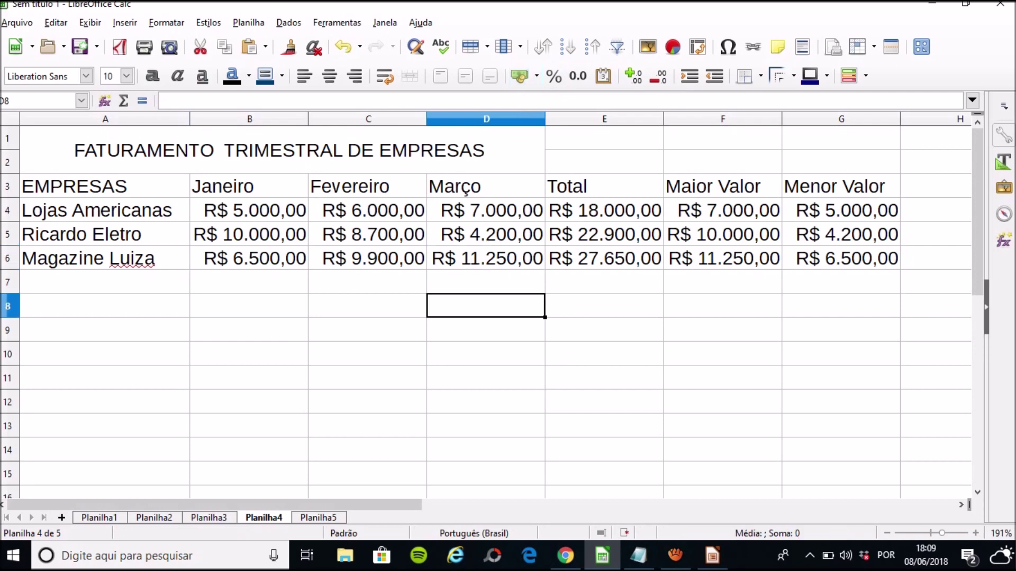
- Apply an outer border and all inner lines, 0,75 pt in Preto, to the whole table A1:G6
drag(279, 151, 841, 259)
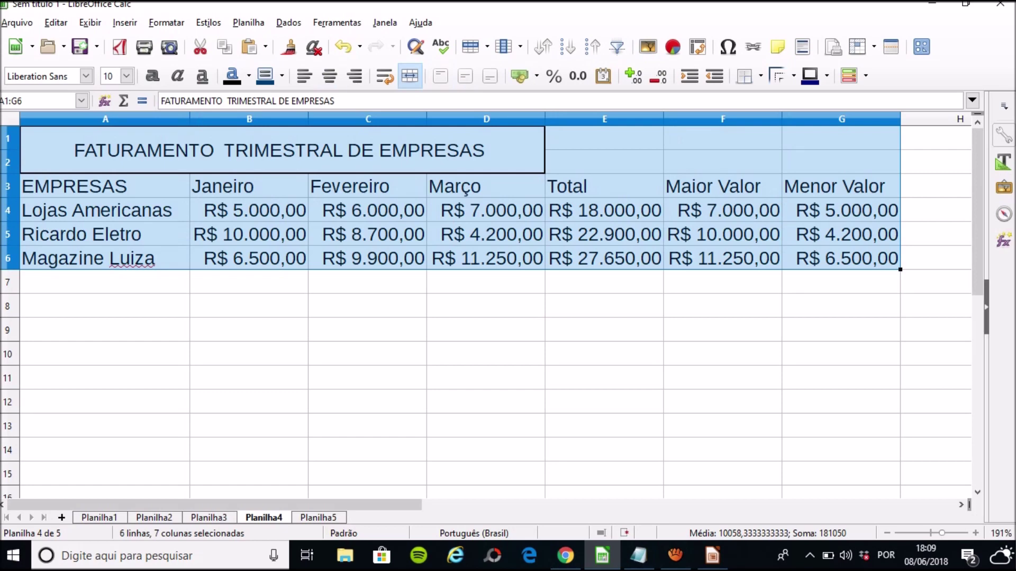
right_click(387, 207)
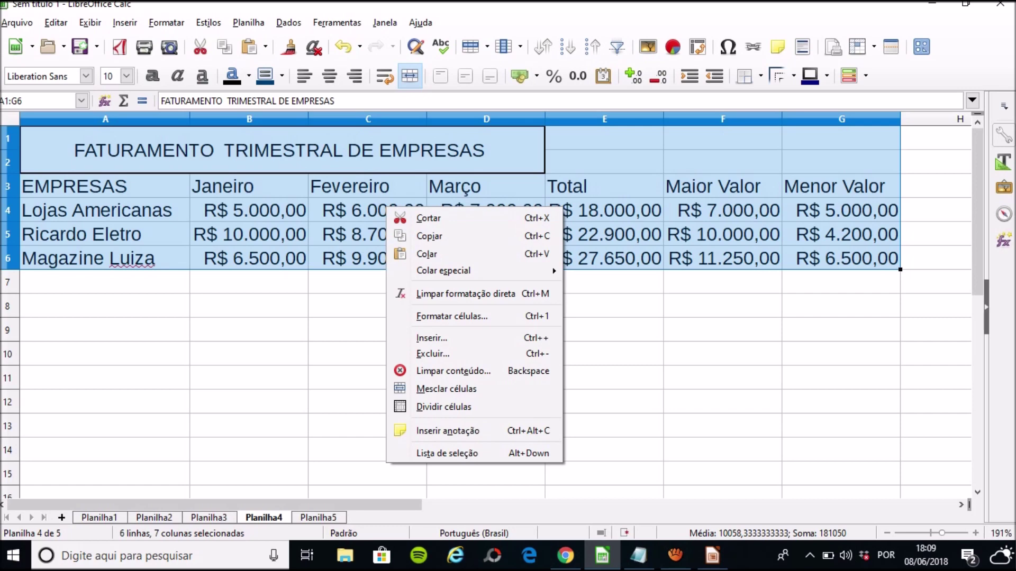
click(452, 316)
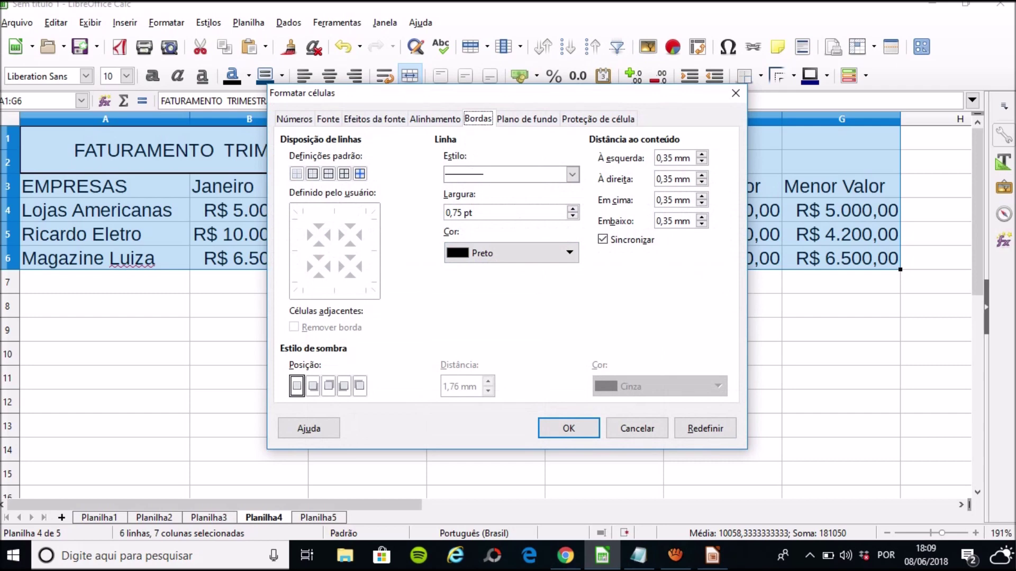
click(345, 174)
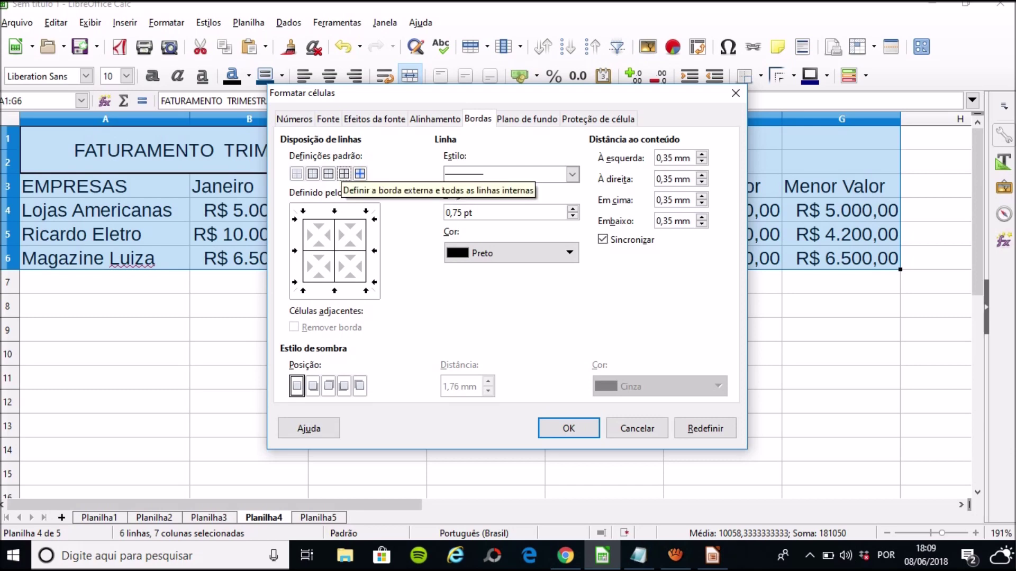
click(569, 428)
click(486, 330)
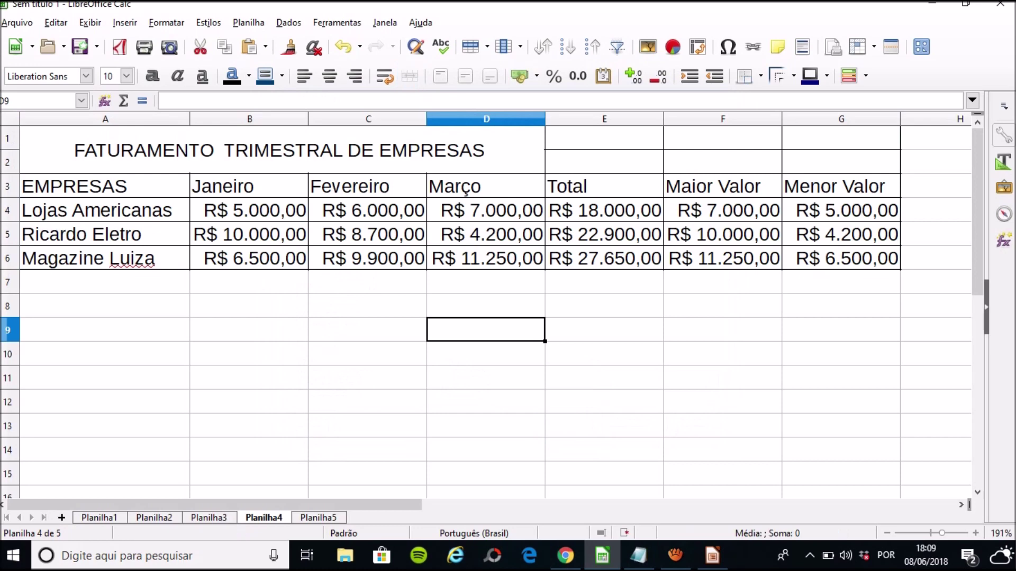
- Unmerge the table title's cells in rows 1 and 2 using the range A1:G2
click(282, 150)
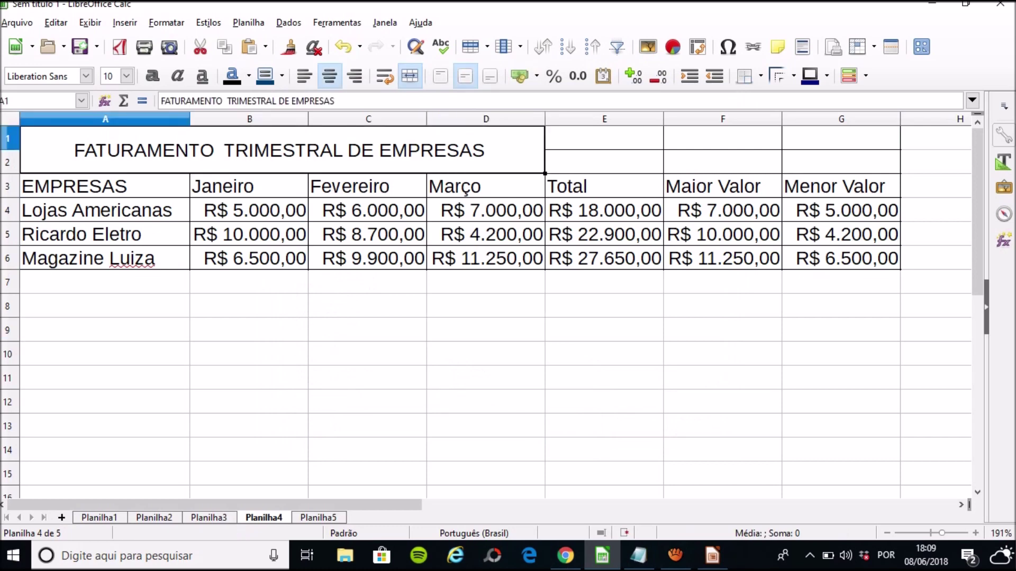
click(250, 186)
click(282, 150)
key(shift+Right)
key(shift+Right)
key(shift+Right)
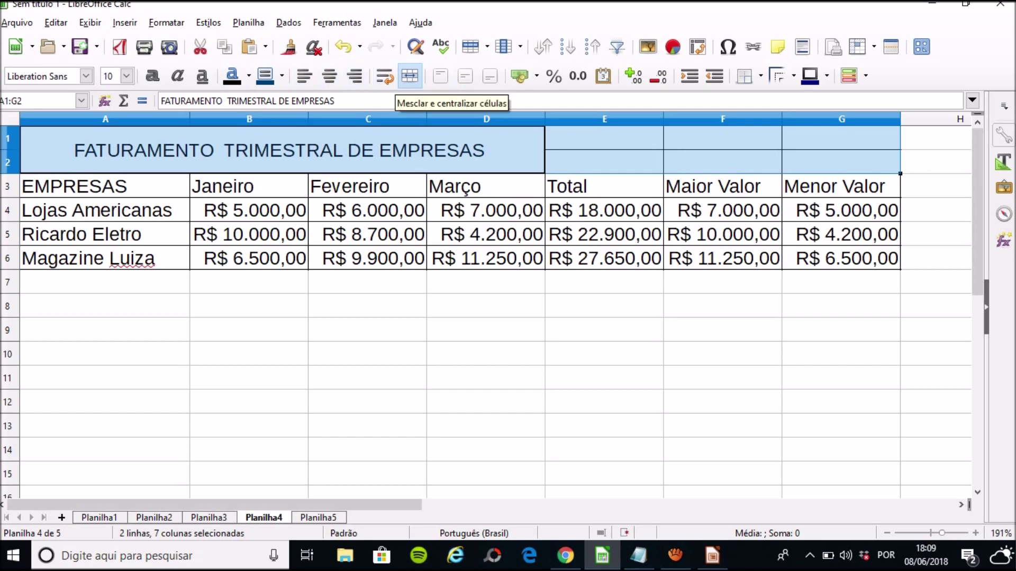
click(410, 76)
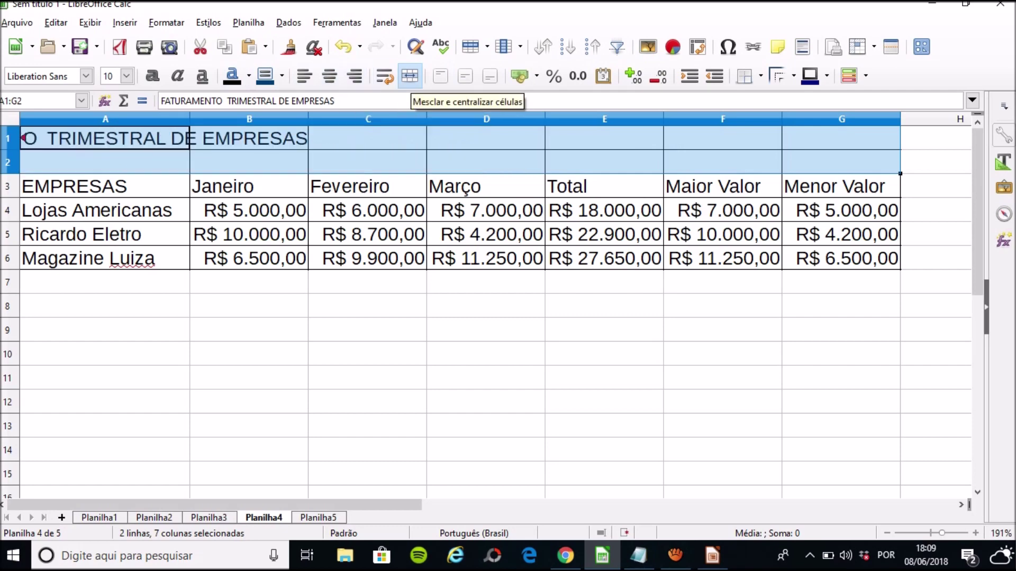
click(249, 162)
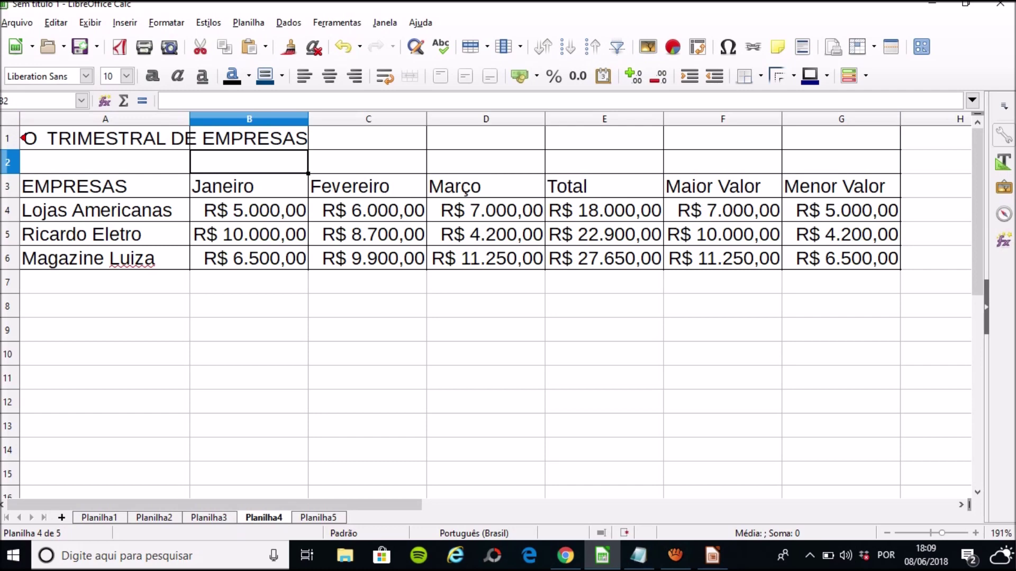
- Merge and center the title FATURAMENTO TRIMESTRAL DE EMPRESAS across A1:G2, the full table width
click(105, 139)
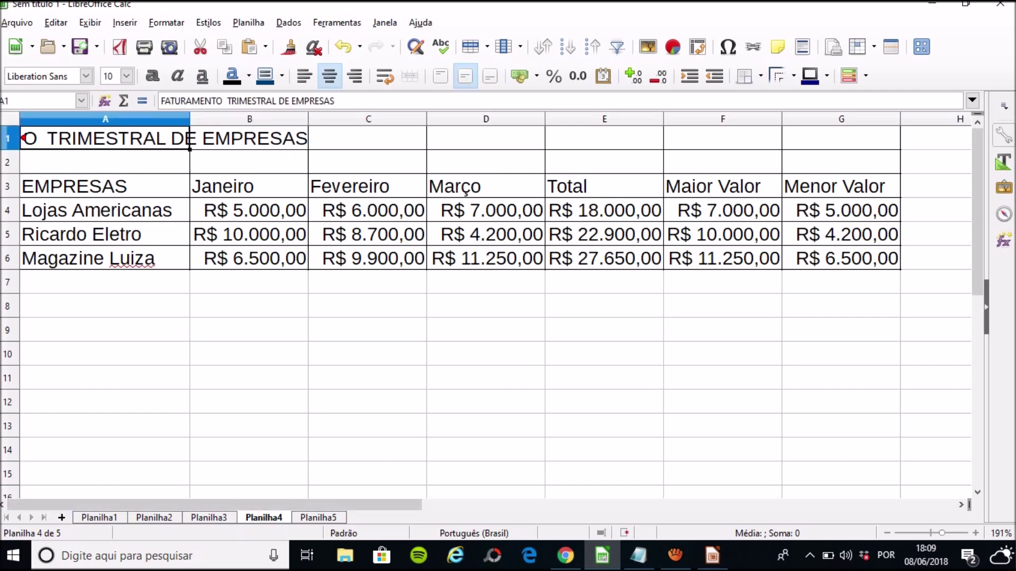
click(105, 162)
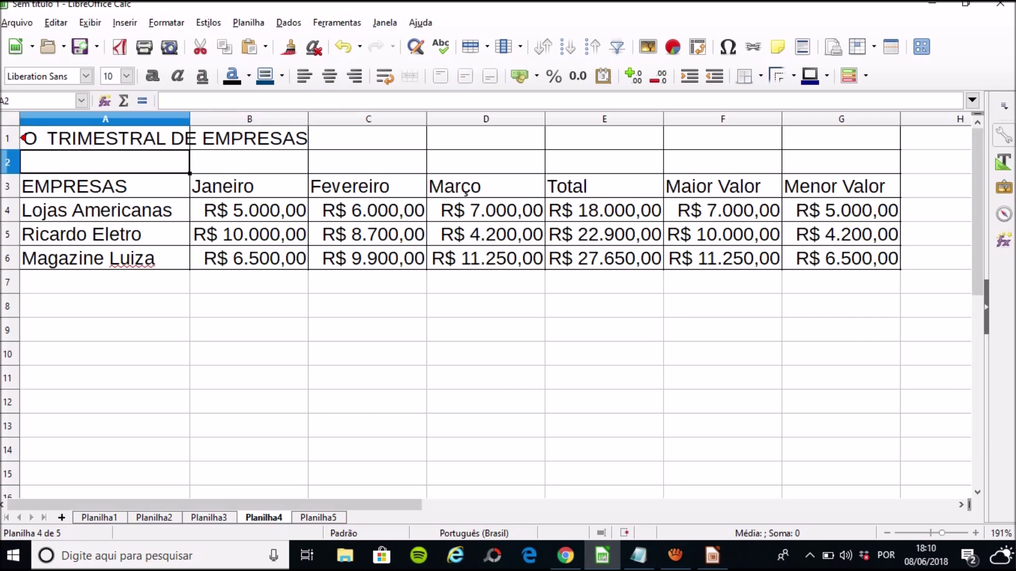
drag(105, 139, 841, 162)
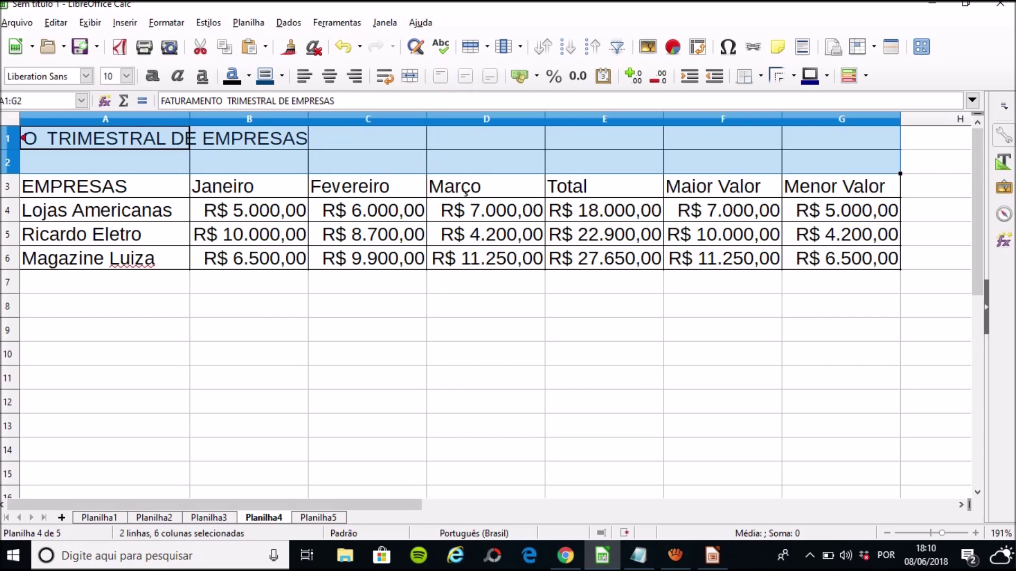
click(410, 77)
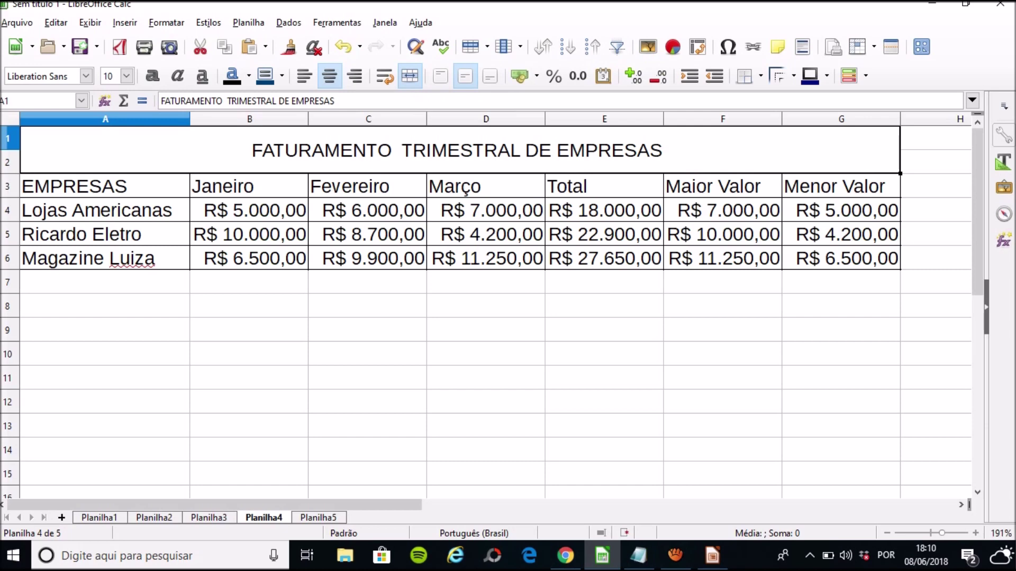
- Fill the merged title cell with the dark blue background colour
click(105, 258)
click(459, 150)
click(250, 211)
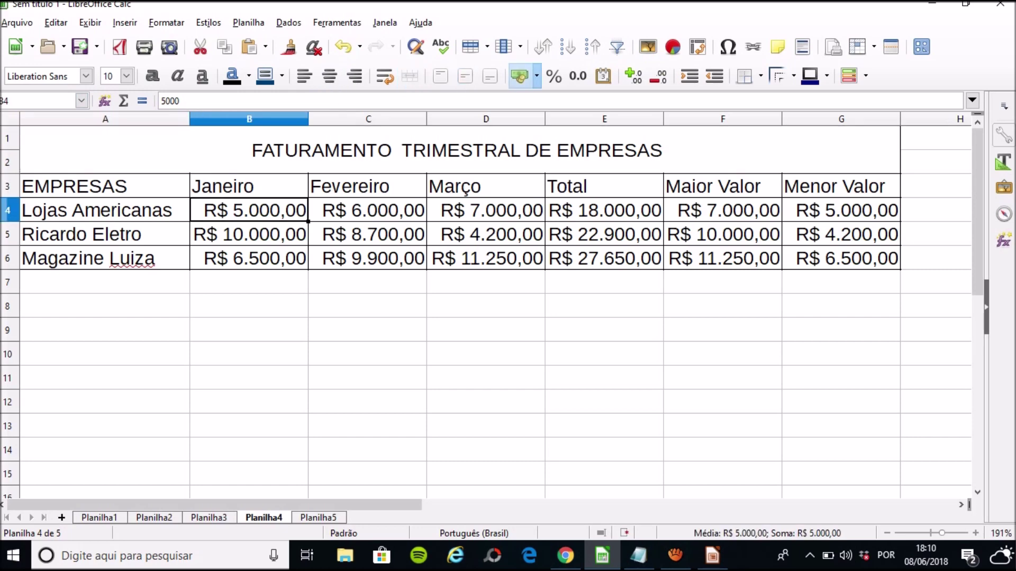
click(459, 151)
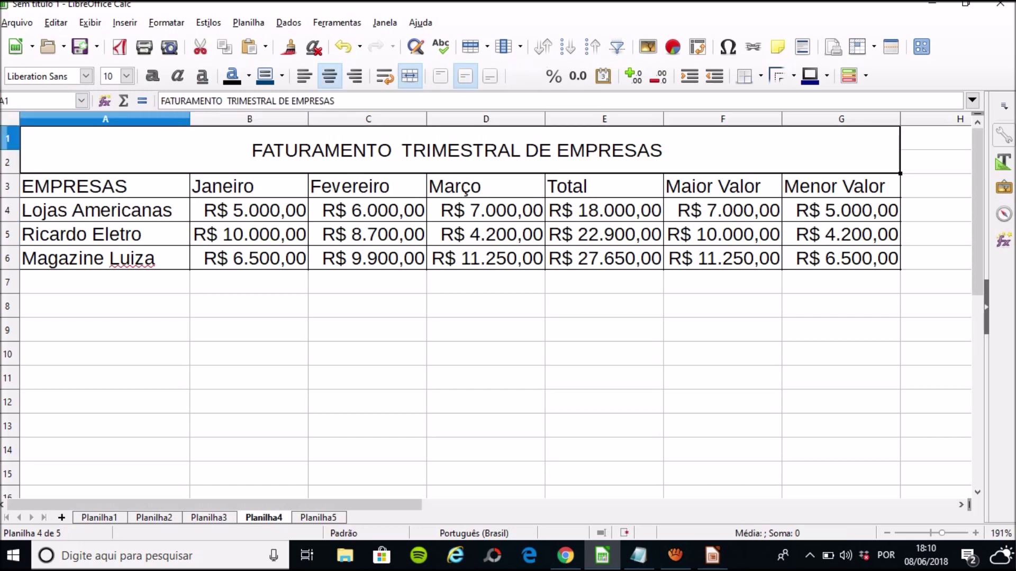
click(105, 187)
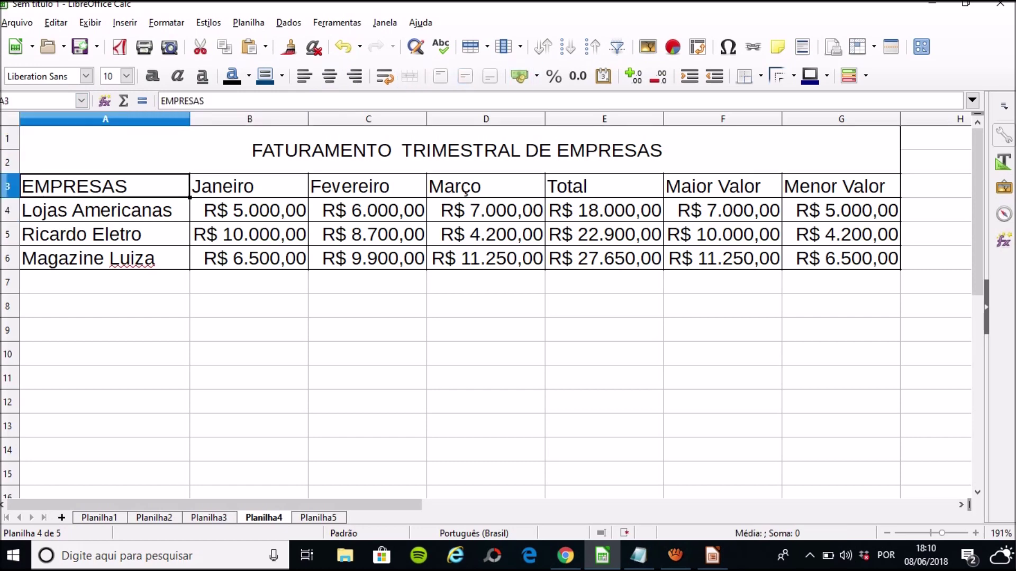
click(105, 210)
click(106, 150)
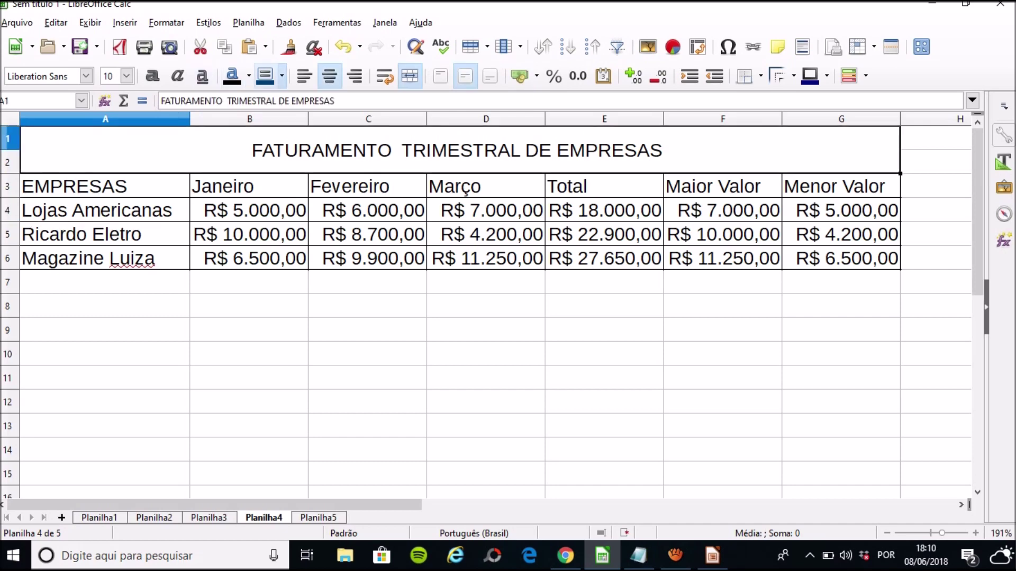
click(265, 76)
click(105, 211)
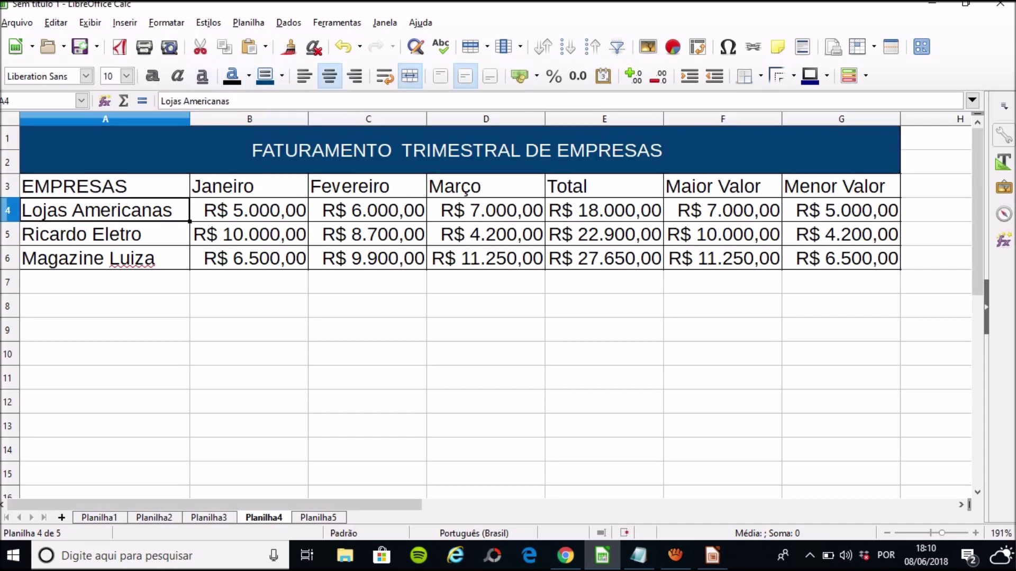
- Try an olive font colour on the range A3:G6 and replace it with black
click(105, 186)
drag(105, 187, 841, 258)
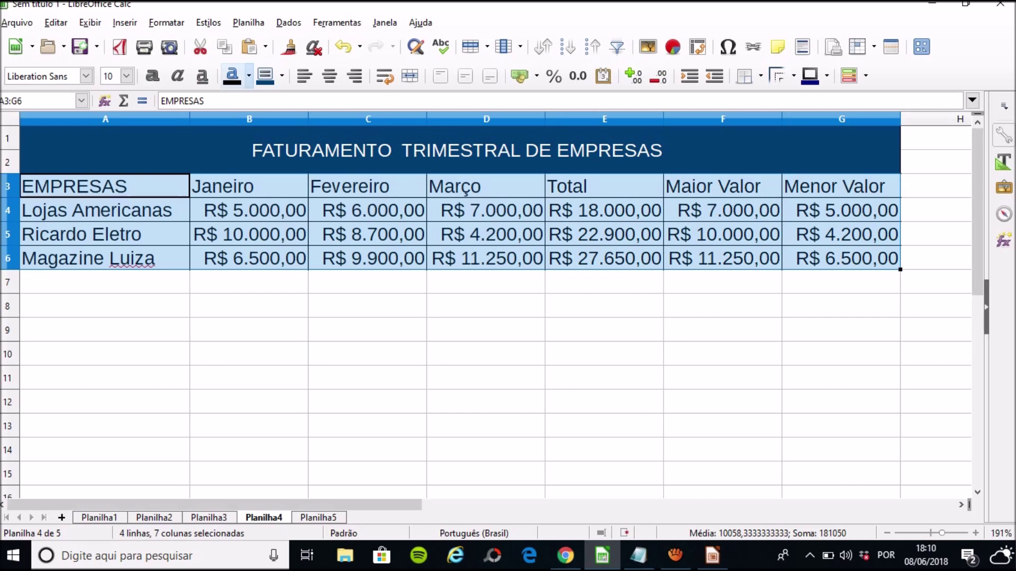
click(249, 76)
click(231, 271)
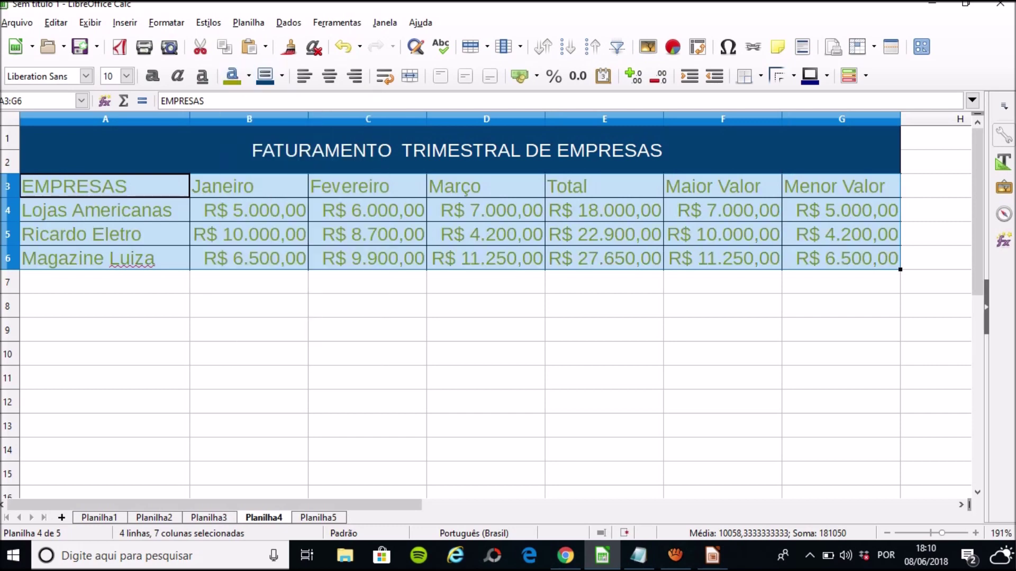
click(248, 76)
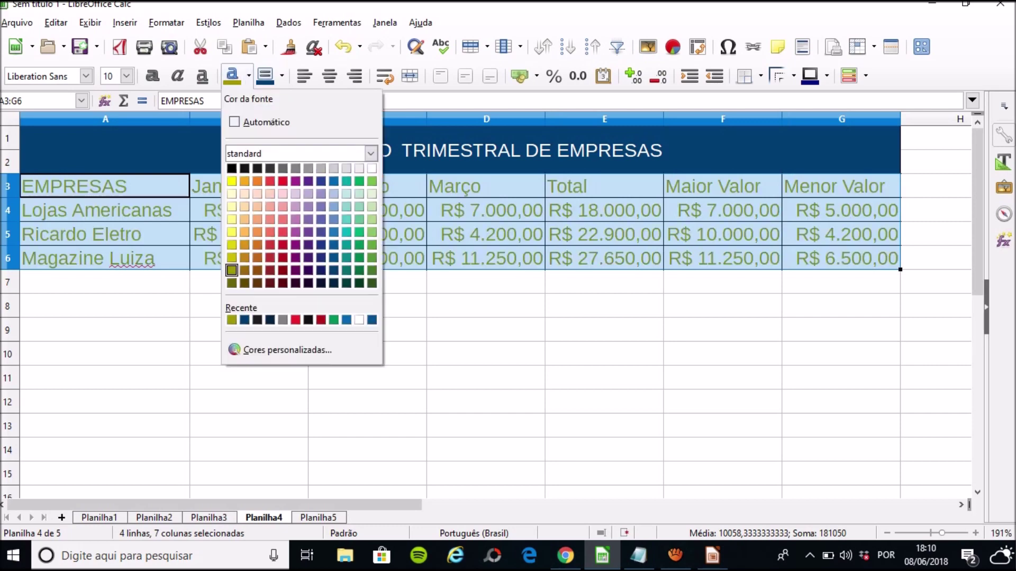
click(231, 168)
- Fill the headers and data in A3:G6 with the Cinza background colour
click(282, 76)
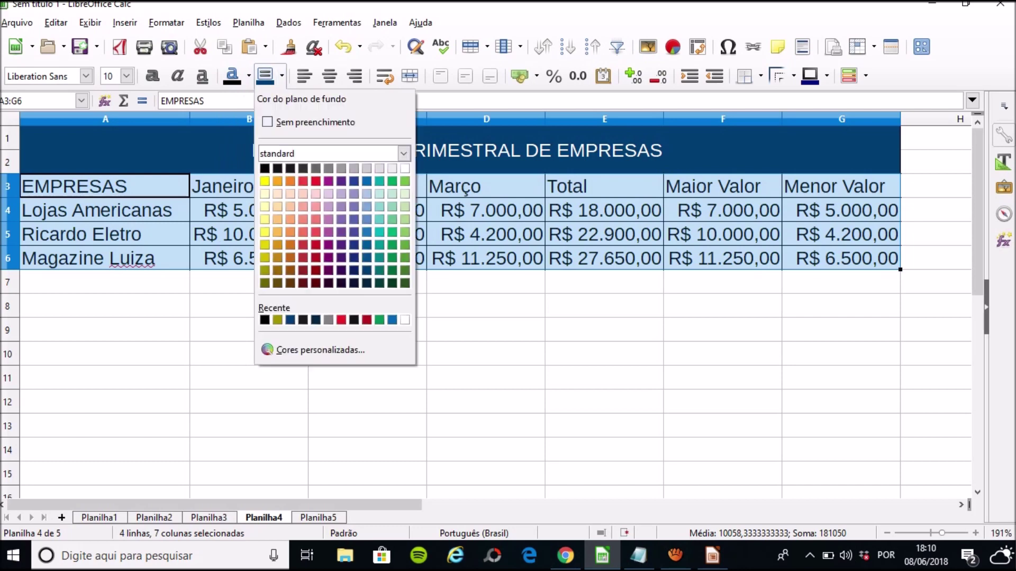
click(227, 212)
click(228, 212)
drag(104, 186, 841, 260)
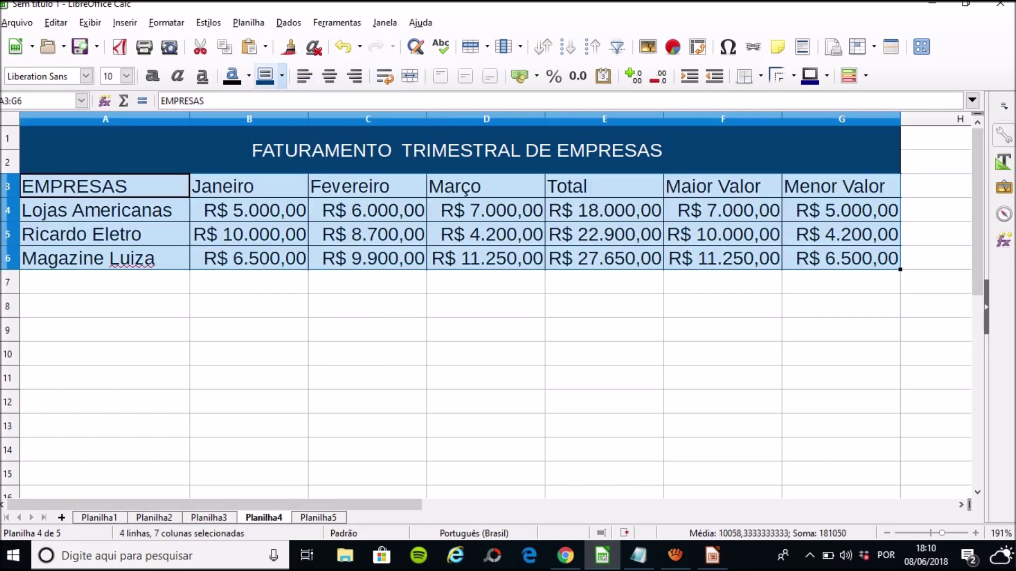
click(282, 76)
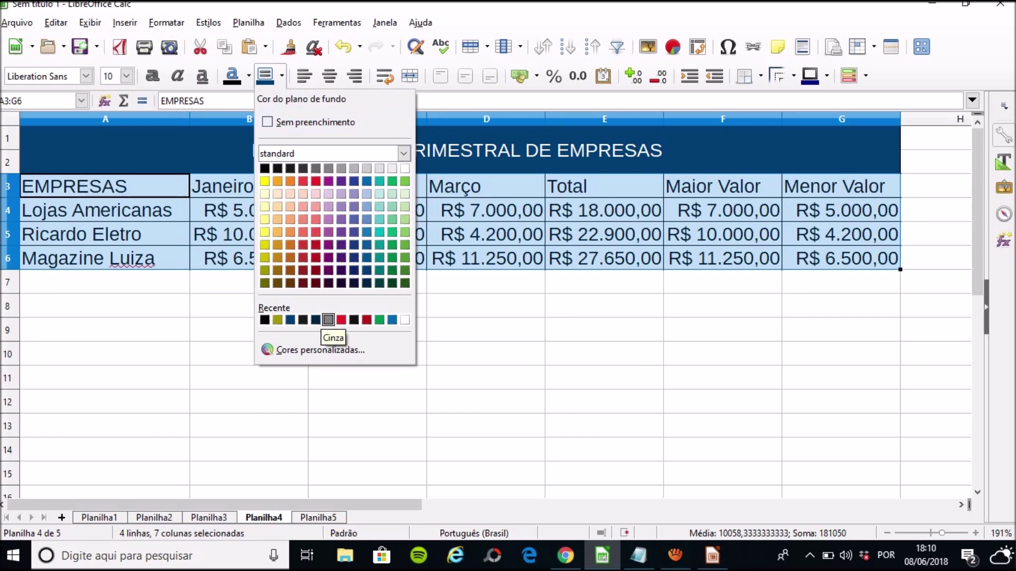
click(328, 320)
click(360, 282)
click(254, 211)
click(238, 151)
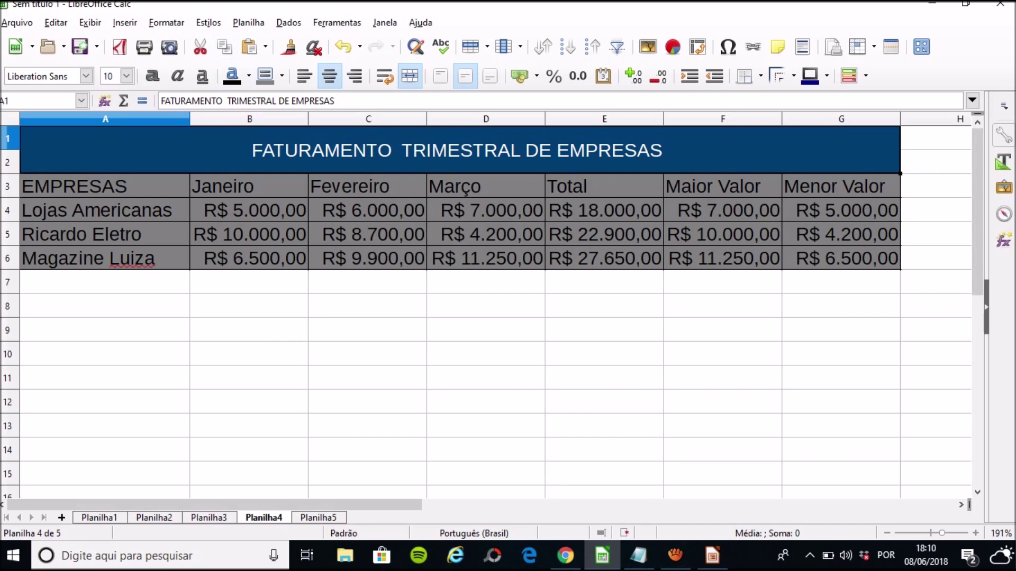
- Switch to sheet Planilha5 and examine the students' grades and the MÉDIA formulas in D4:D9
key(ctrl+Page_Down)
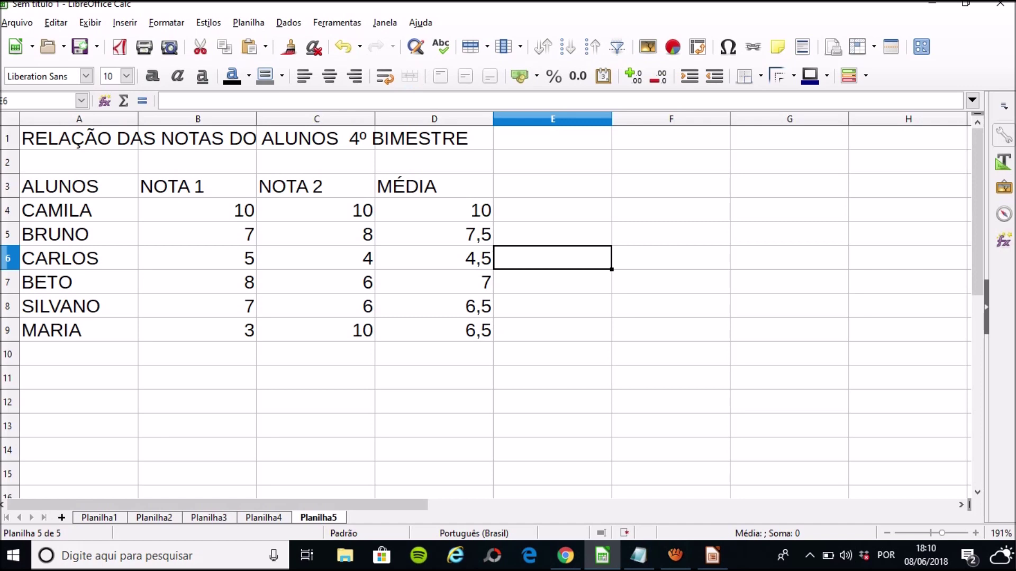
click(434, 210)
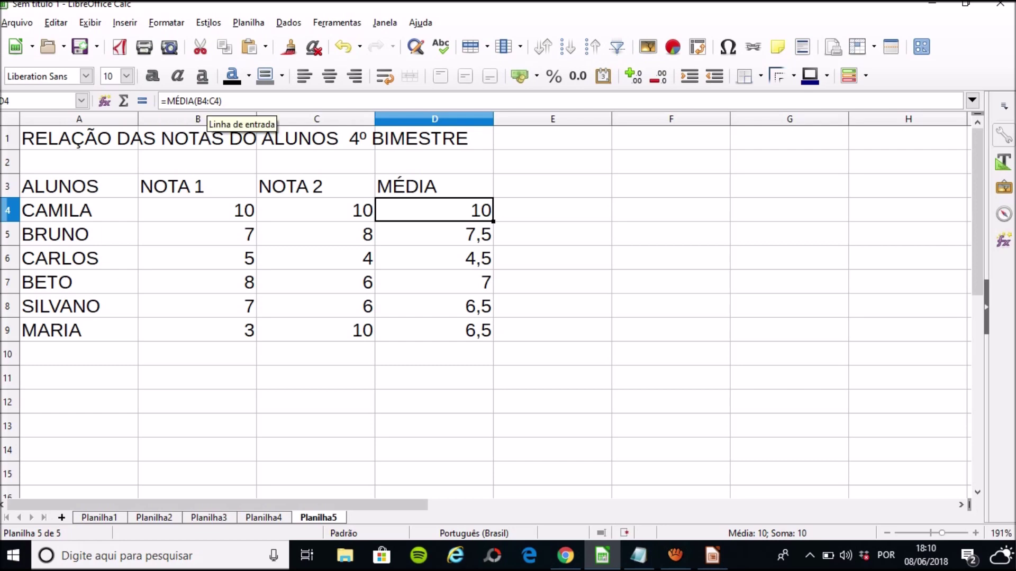
click(80, 211)
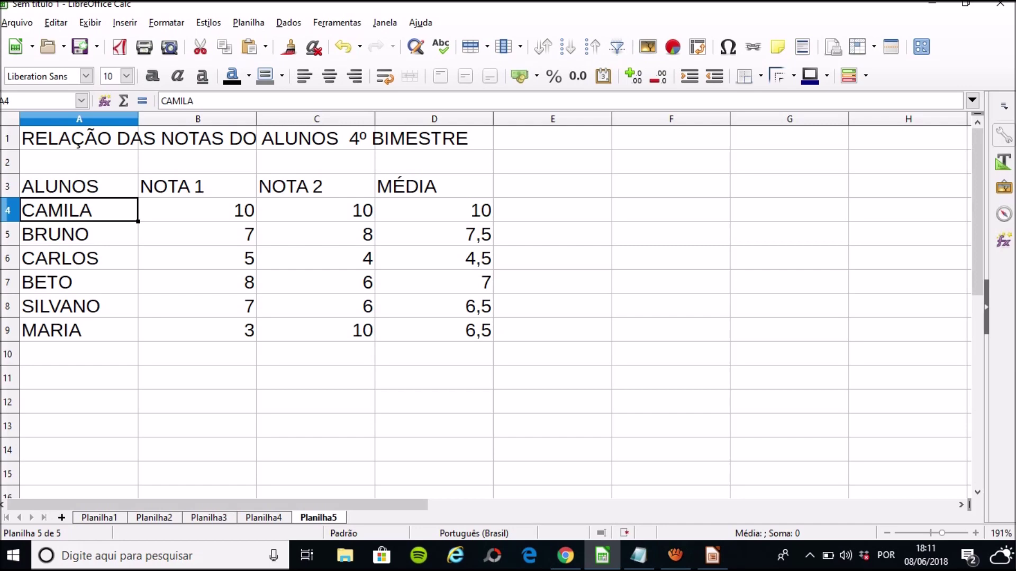
click(197, 210)
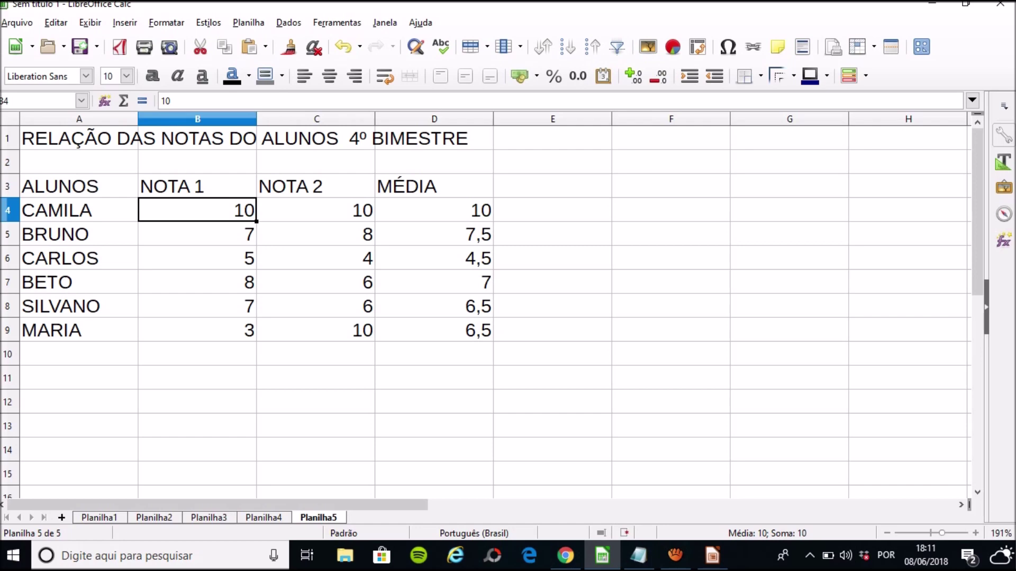
click(316, 210)
click(434, 210)
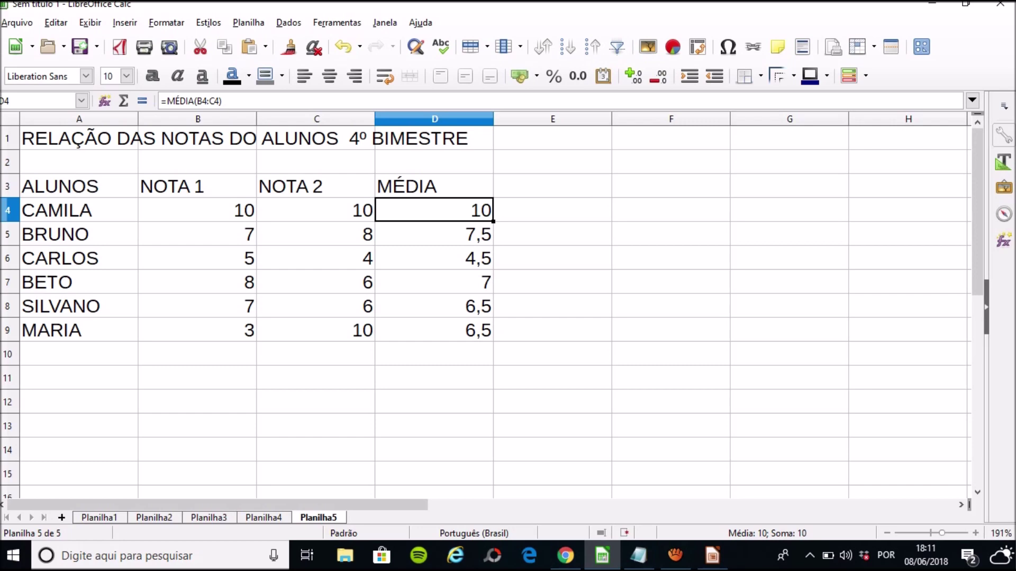
click(434, 234)
click(434, 306)
click(434, 283)
click(434, 258)
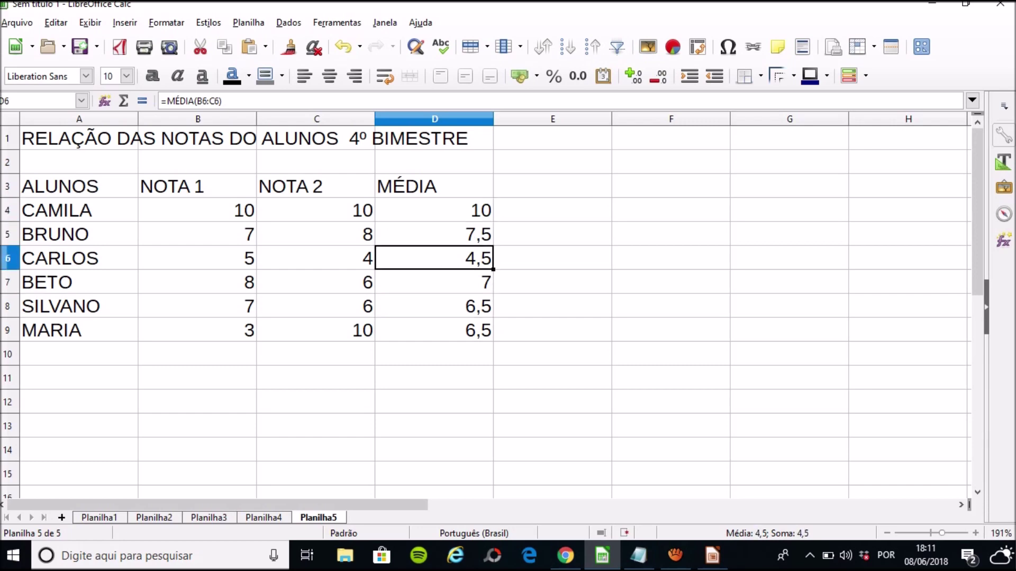
click(434, 330)
- Clear the MÉDIA formulas in D5:D9, keeping the first student's formula in D4 selected
drag(434, 234, 465, 330)
key(Delete)
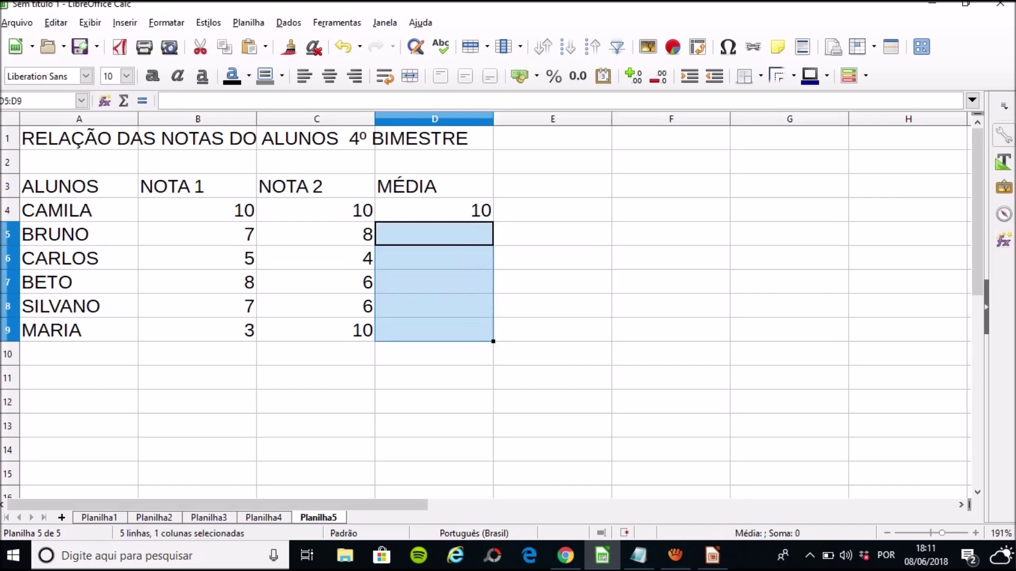
click(434, 210)
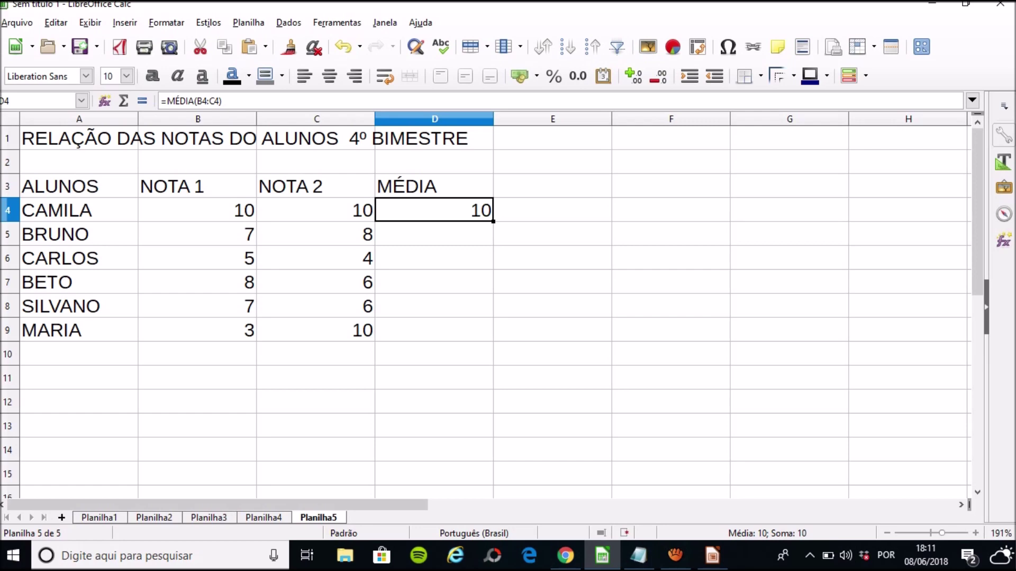
- Fill the MÉDIA formula from D4 down through D9 for the remaining students
drag(493, 221, 492, 331)
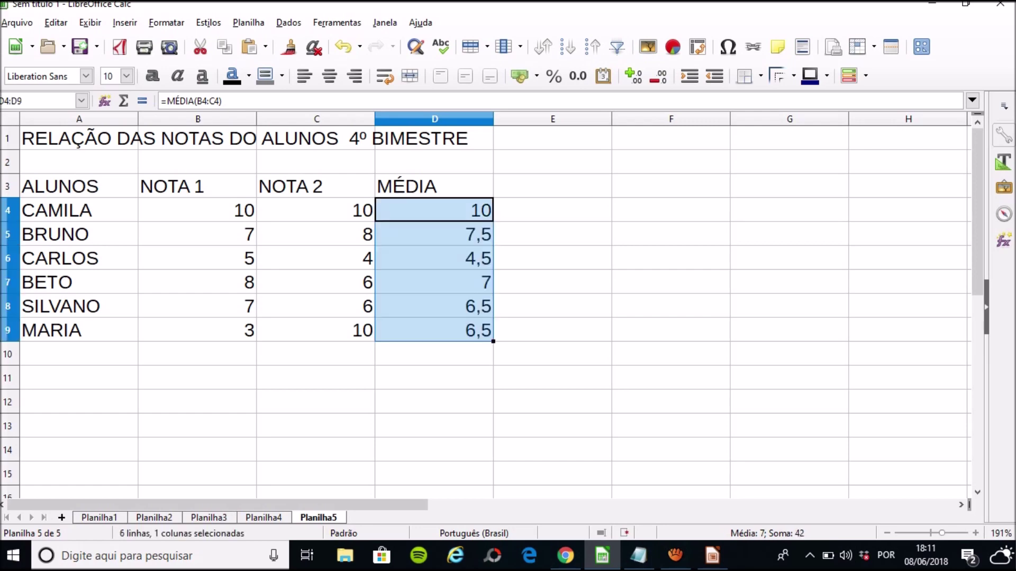
click(435, 331)
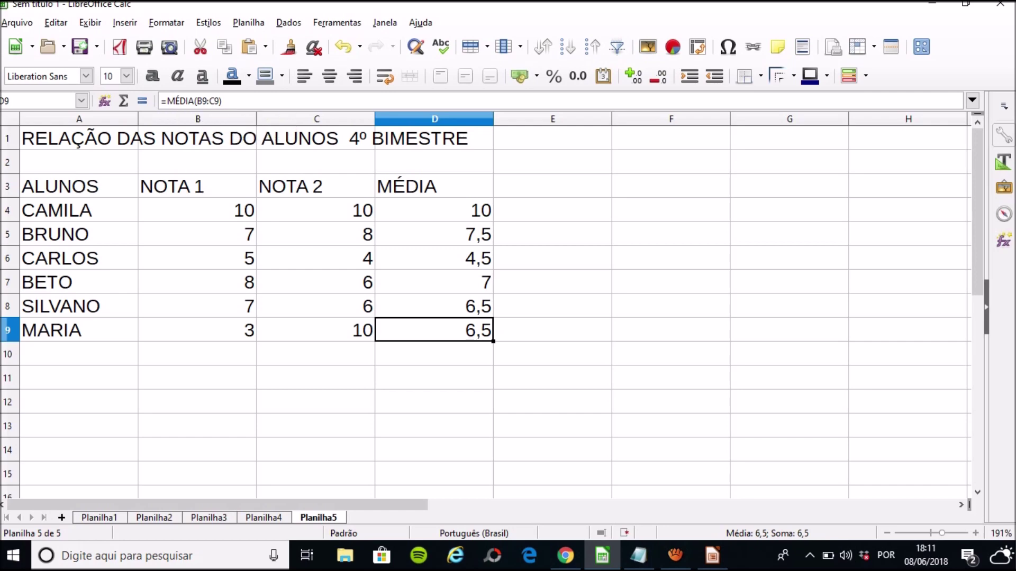
- Compare the NOTA 1 and NOTA 2 grades with the MÉDIA formulas for the students in rows 4 and 7
click(198, 211)
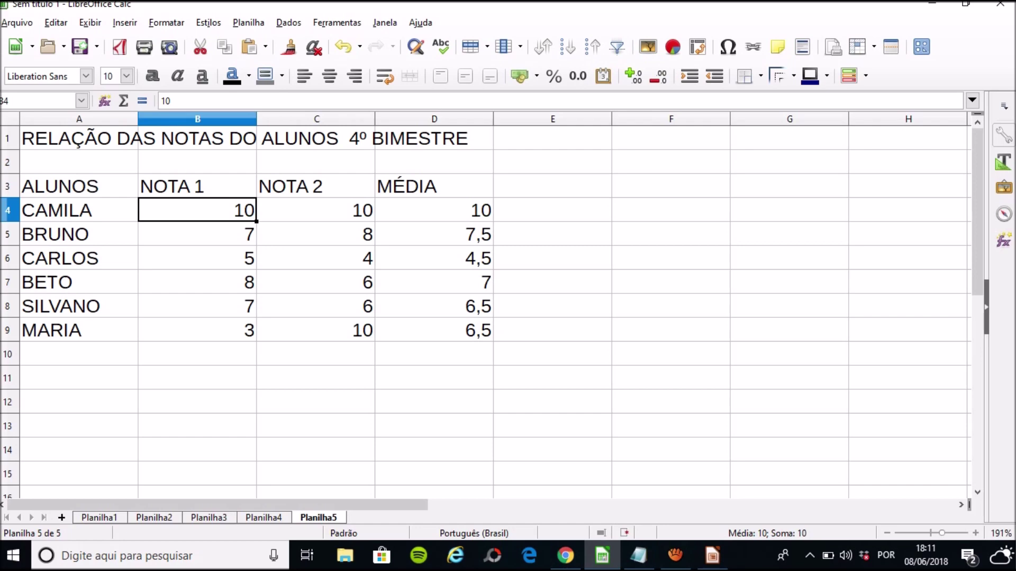
key(Right)
key(Right)
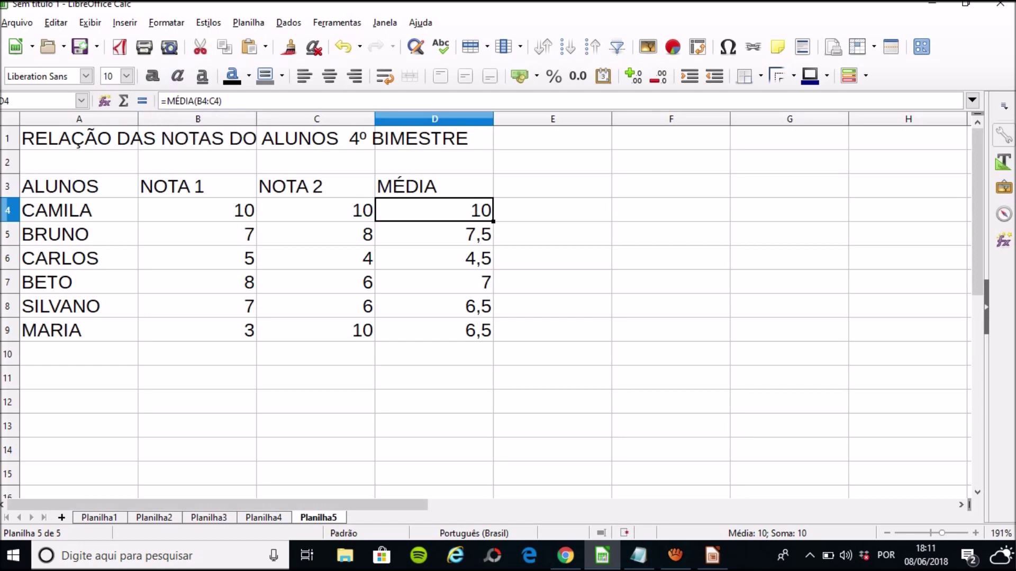
click(197, 210)
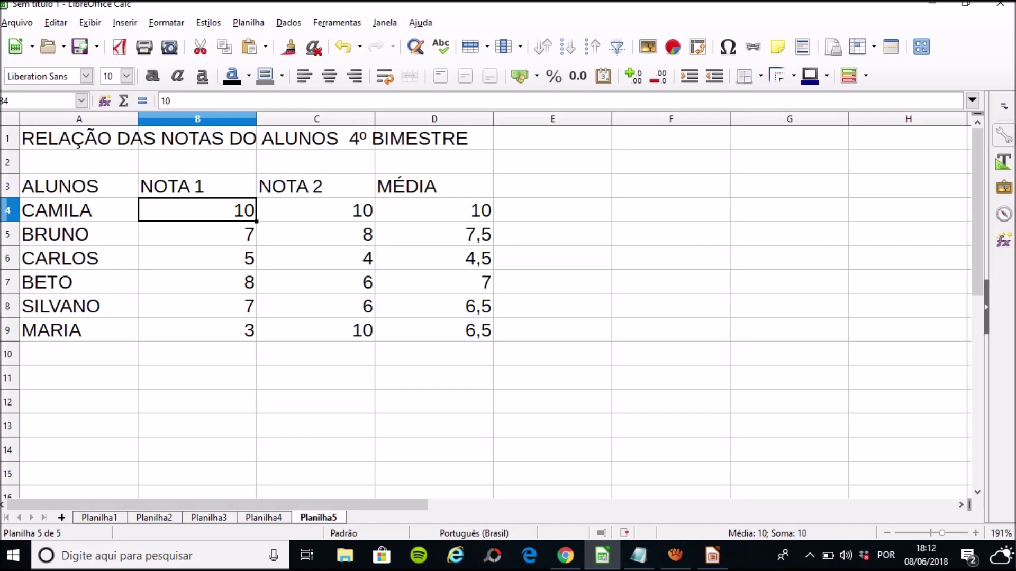
click(316, 210)
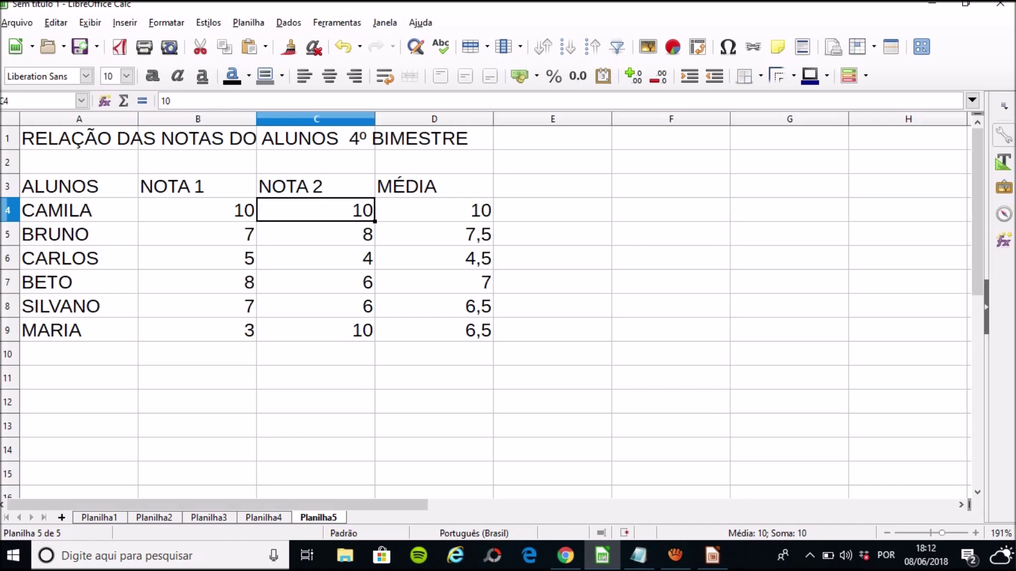
click(197, 282)
click(434, 282)
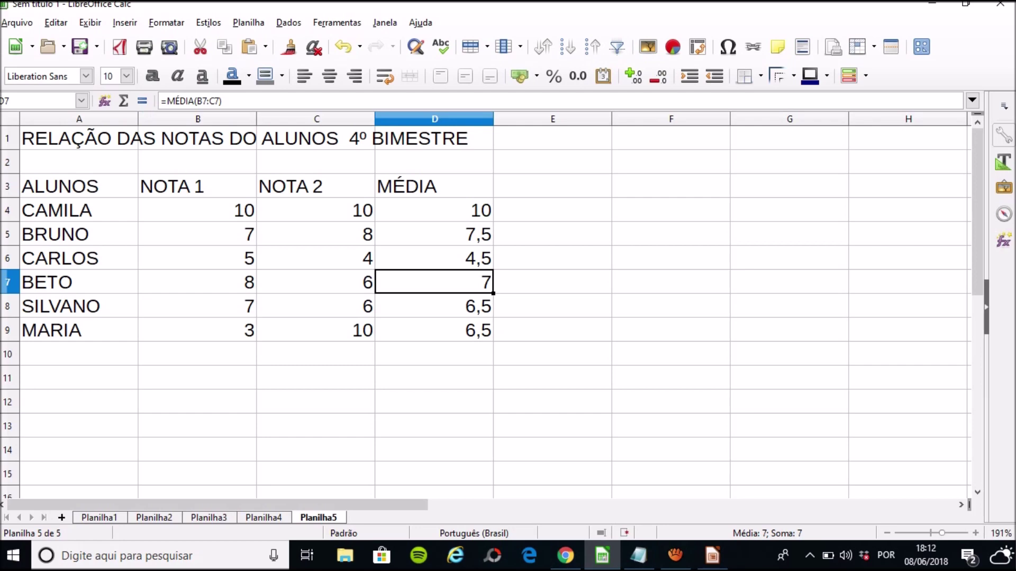
click(197, 282)
click(316, 282)
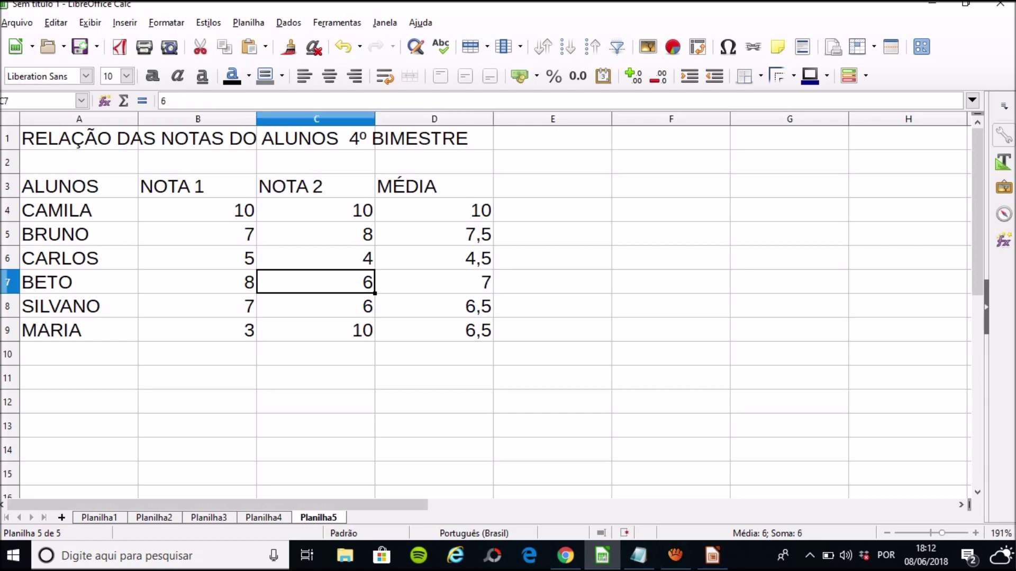
click(433, 282)
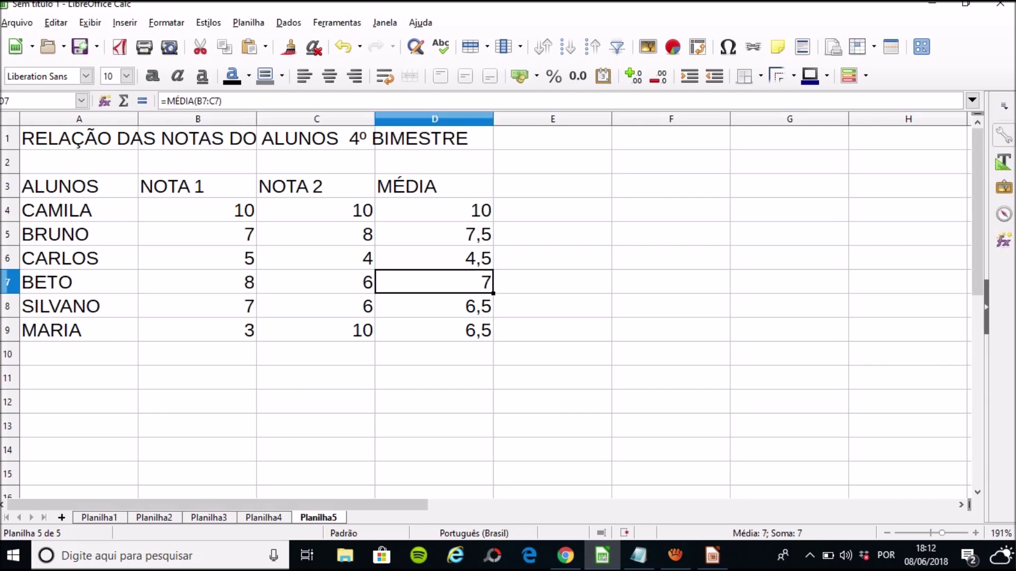
- Merge and centre the title "RELAÇÃO DAS NOTAS DO ALUNOS 4º BIMESTRE" across A1:D2
click(126, 139)
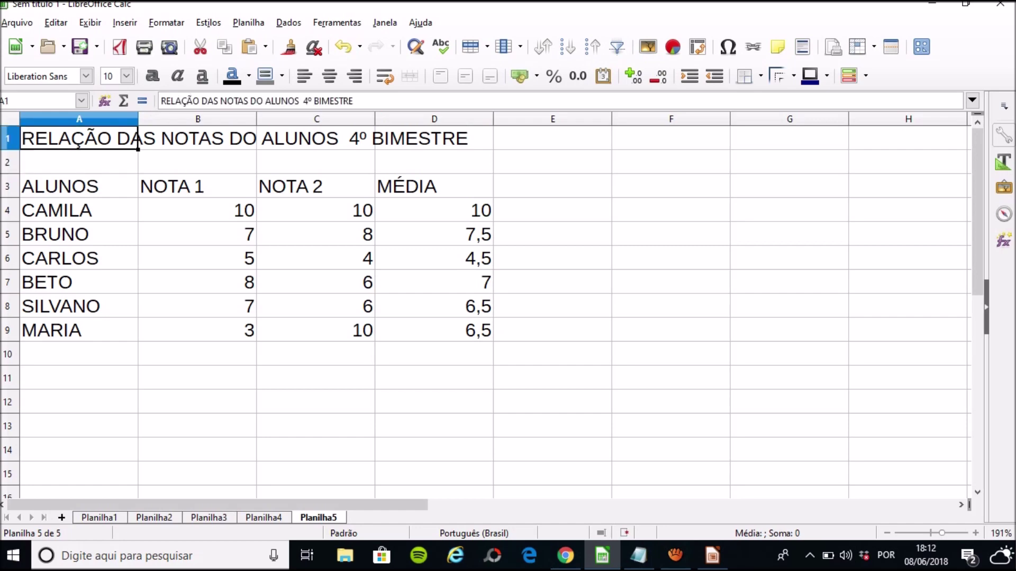
click(79, 186)
drag(79, 139, 434, 162)
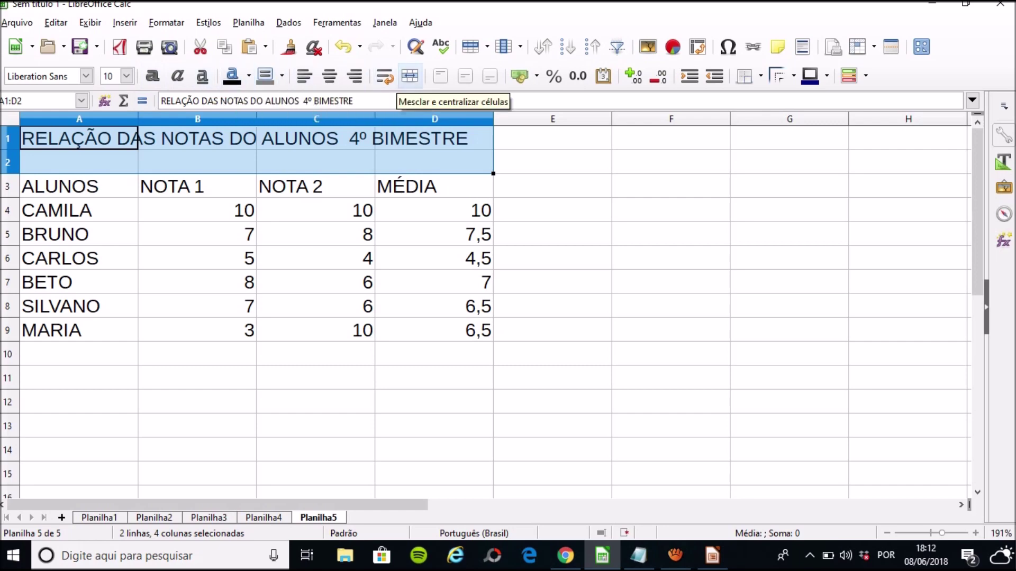
click(410, 77)
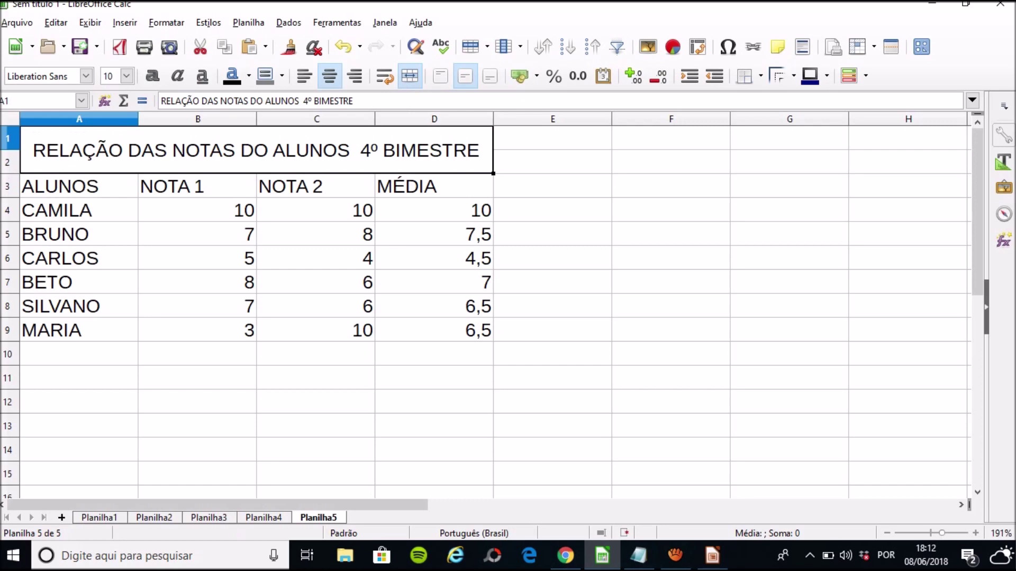
- Fill the merged title cell with the Verde limão escuro 3 background colour
click(282, 75)
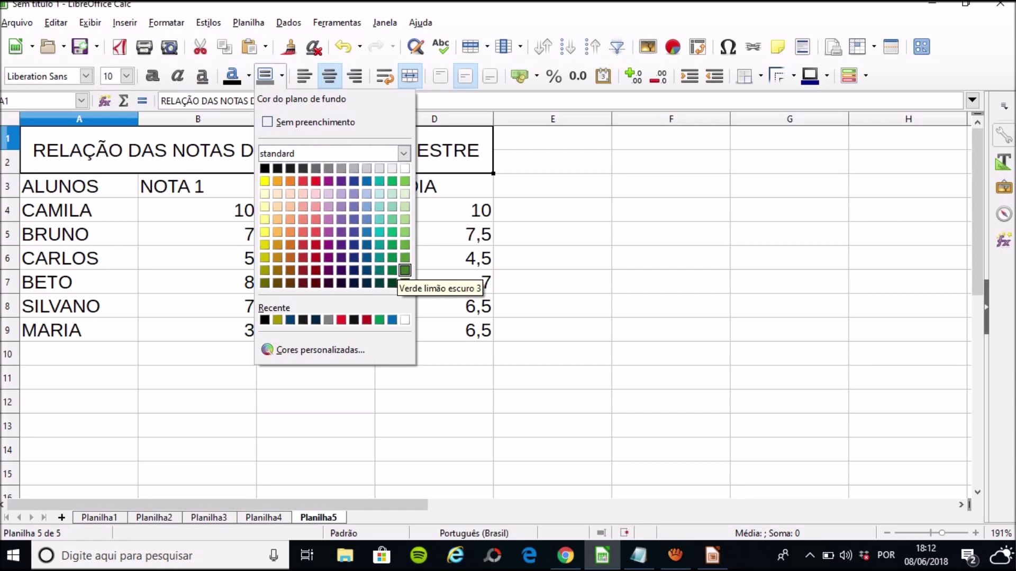
click(405, 270)
click(196, 210)
click(78, 186)
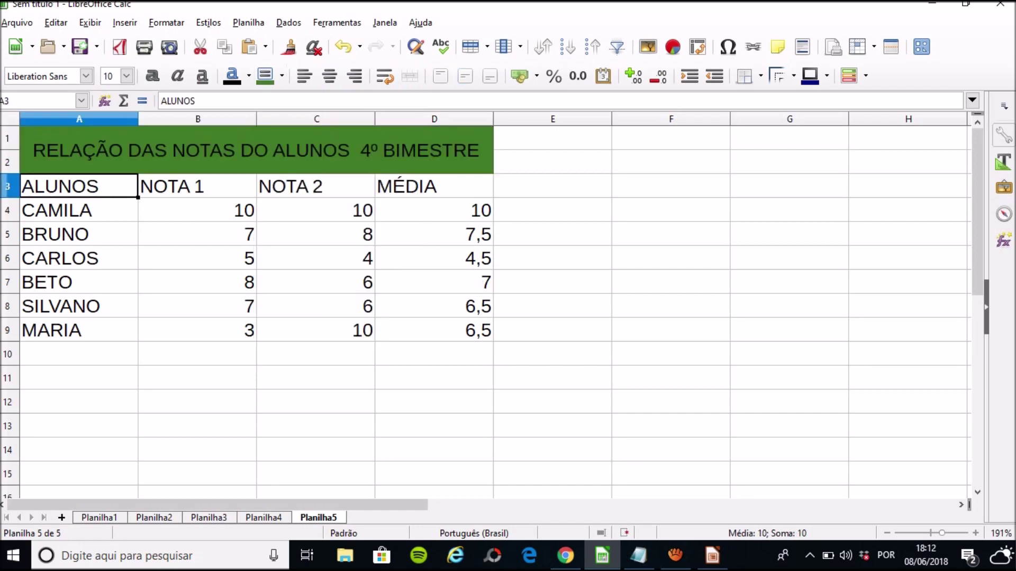
- Fill the header row A3:D3 with a dark grey background colour from the standard palette
drag(79, 186, 434, 186)
click(282, 76)
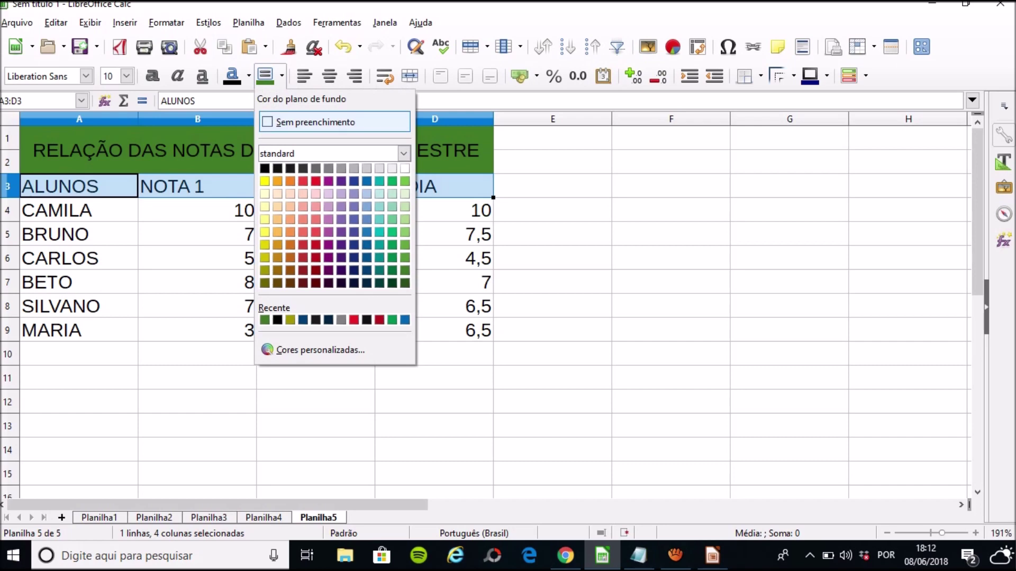
click(316, 169)
click(316, 234)
- Apply black 0,75 pt outer and inner borders to all cells of the grade data in A4:D9
drag(79, 210, 434, 330)
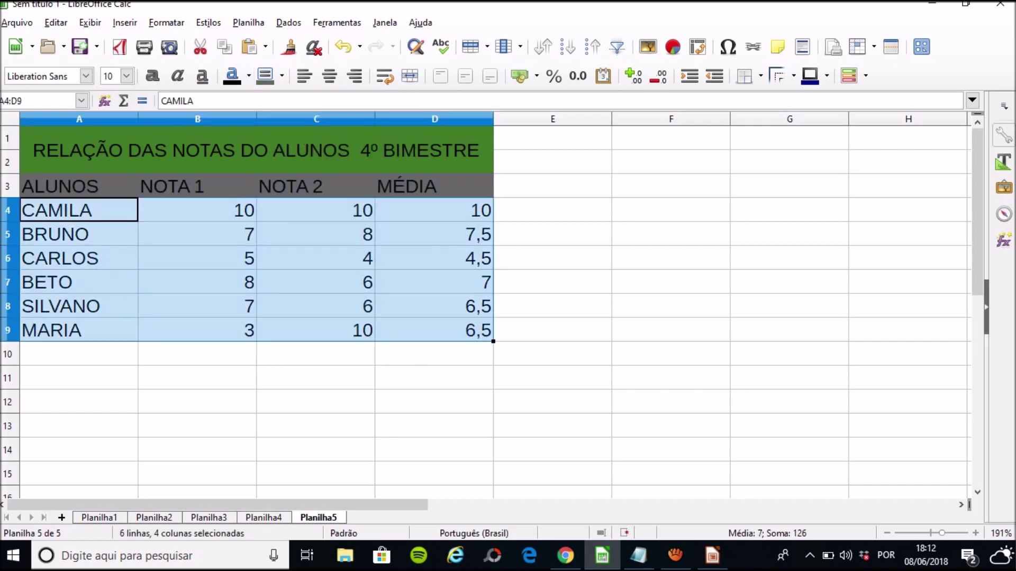
right_click(288, 246)
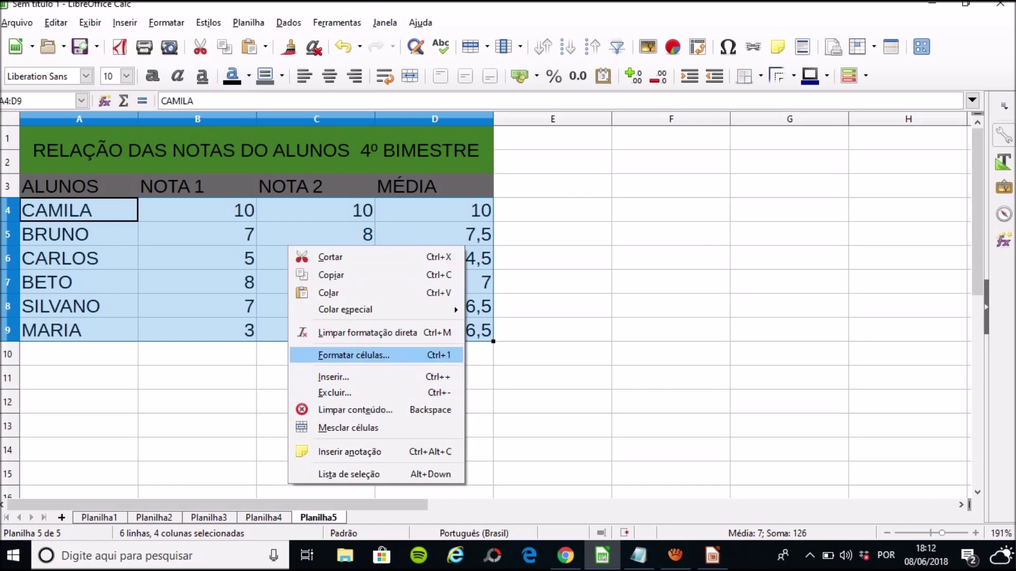
click(353, 355)
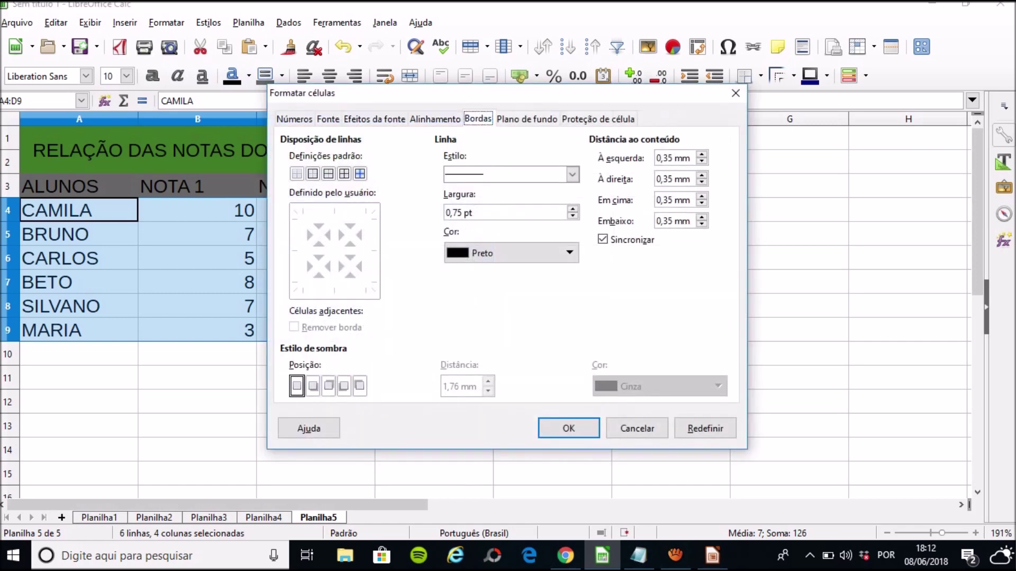
click(344, 174)
click(569, 428)
click(198, 354)
- Fill the grade data in A4:D9 with the same dark grey background as the header row
drag(79, 210, 434, 330)
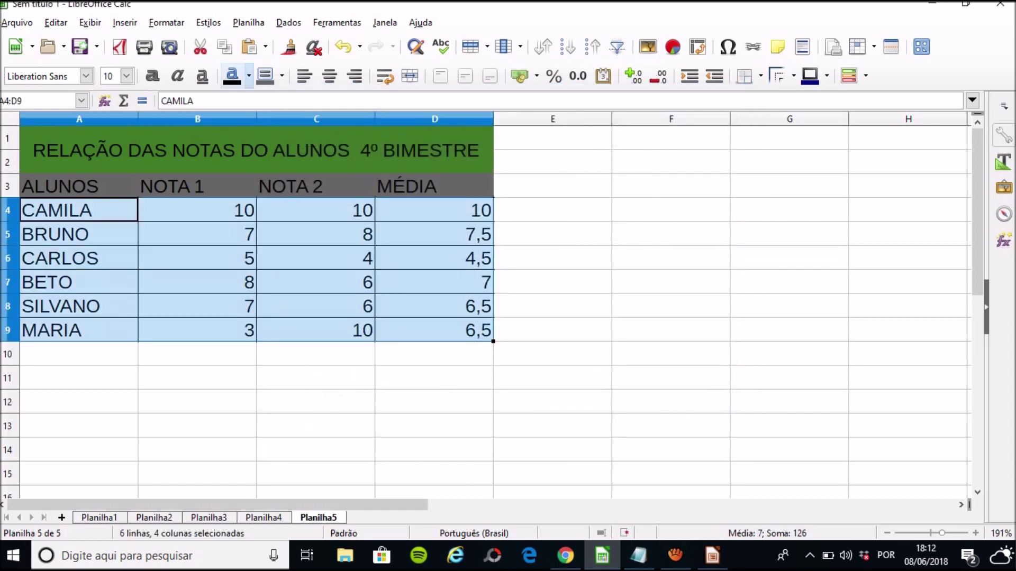
click(265, 77)
click(553, 210)
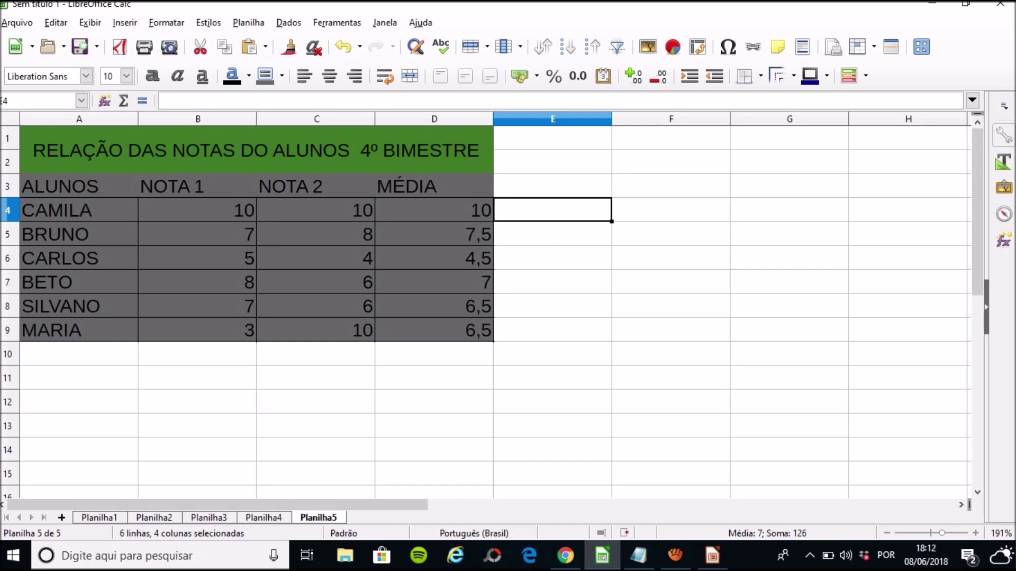
- Review sheets Planilha2 to Planilha5, examining the row 4 formulas for largest value, smallest value and student average
click(80, 186)
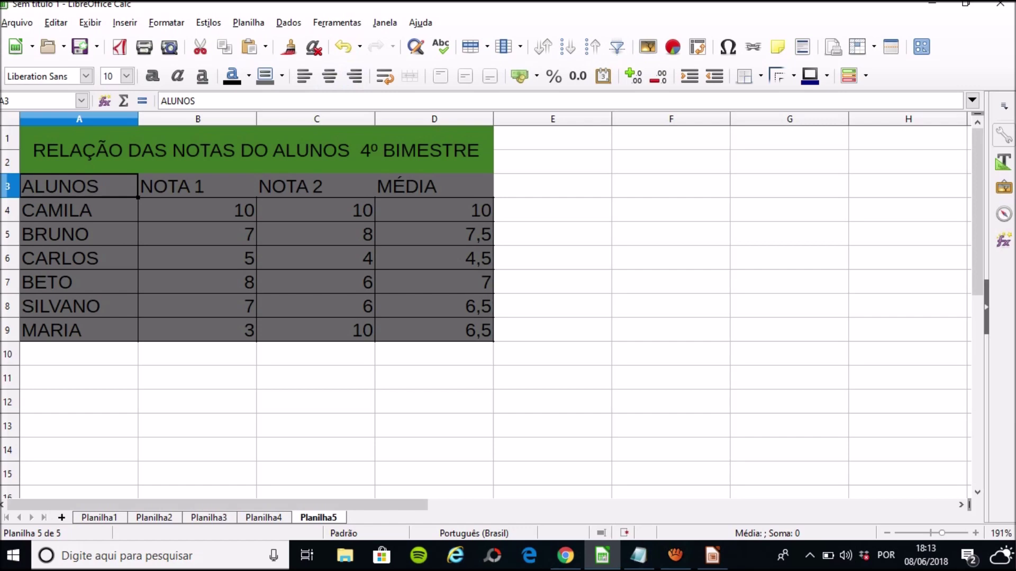
click(154, 518)
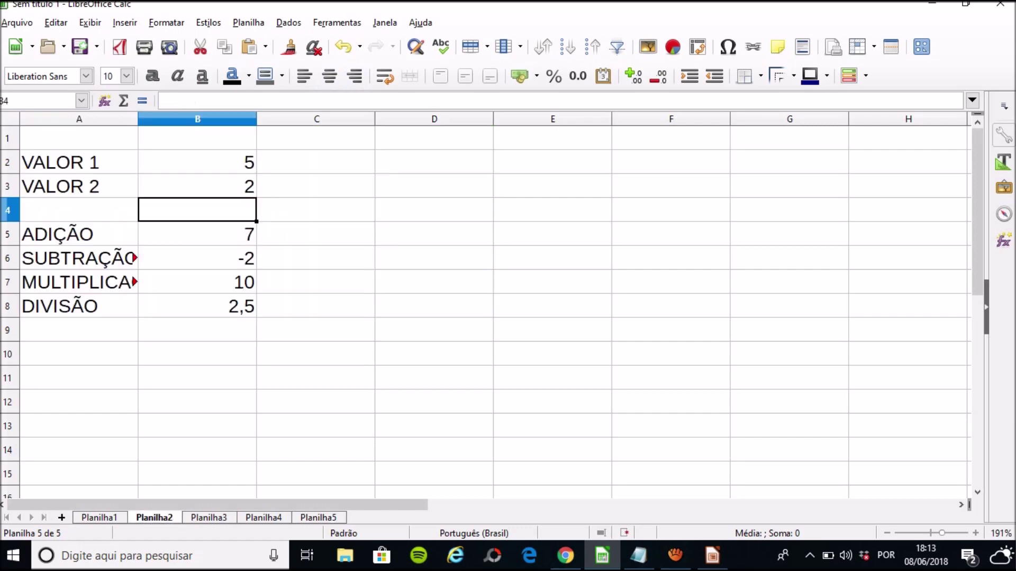
click(209, 518)
click(315, 402)
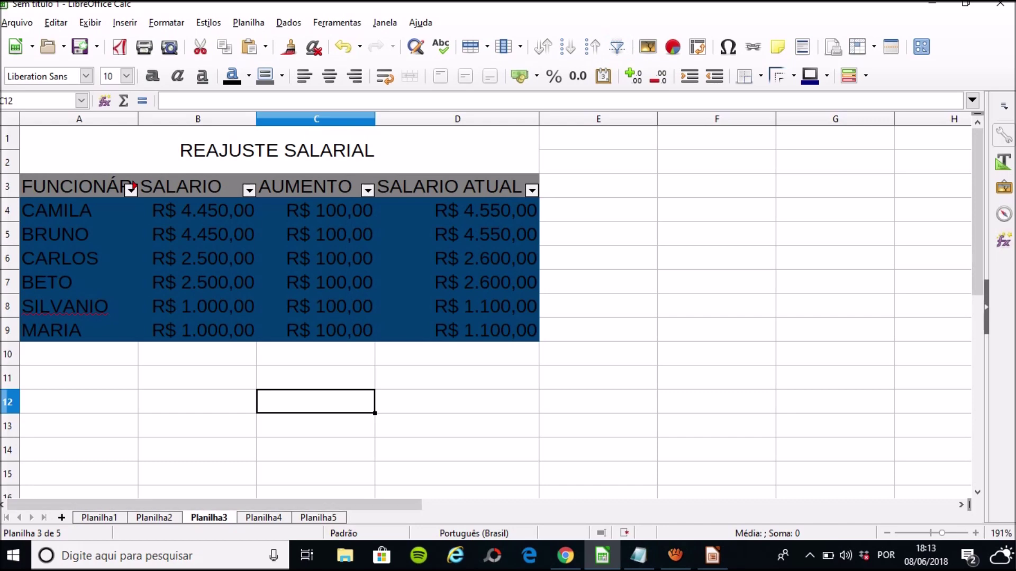
click(264, 517)
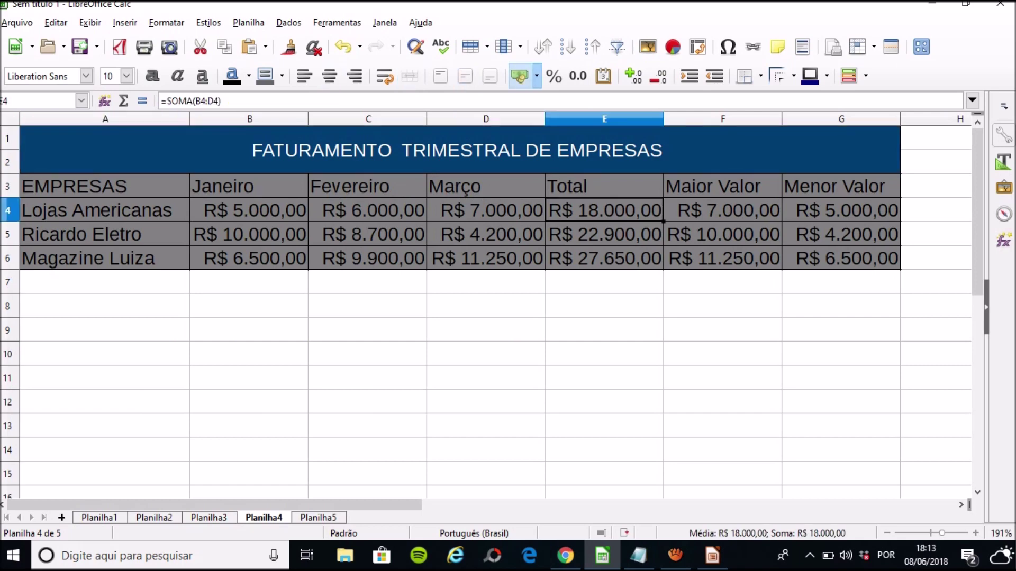
click(722, 210)
click(841, 210)
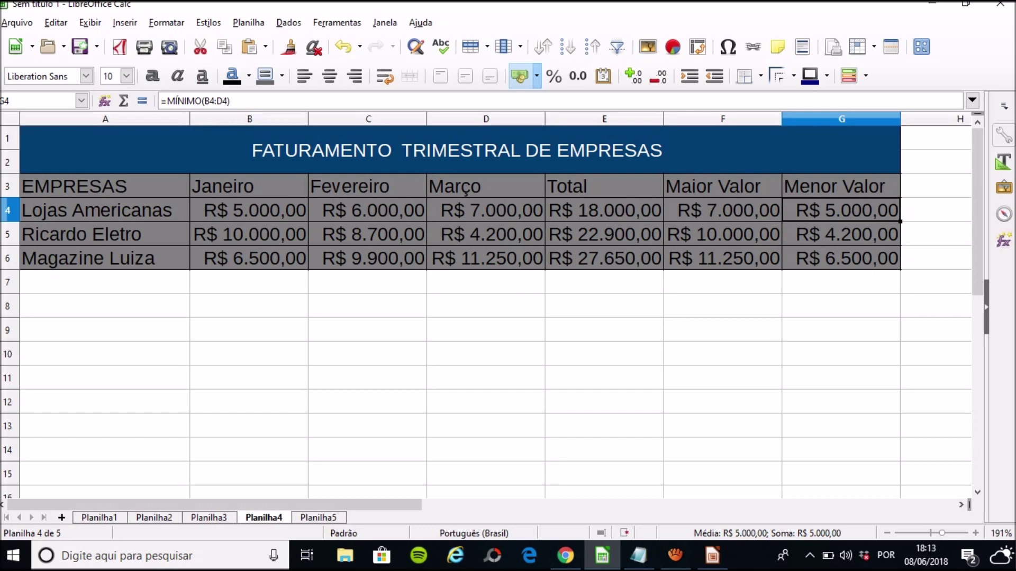
key(ctrl+Page_Down)
click(434, 211)
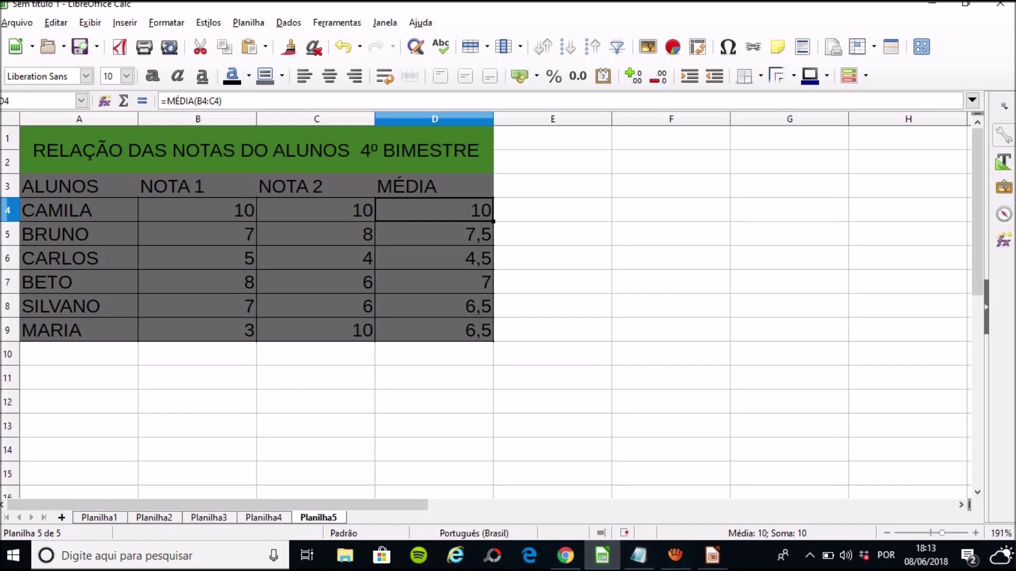
- Check the Notepad note on column and row limits, then examine the arithmetic formulas in B5:B8 of sheet Planilha2
click(638, 556)
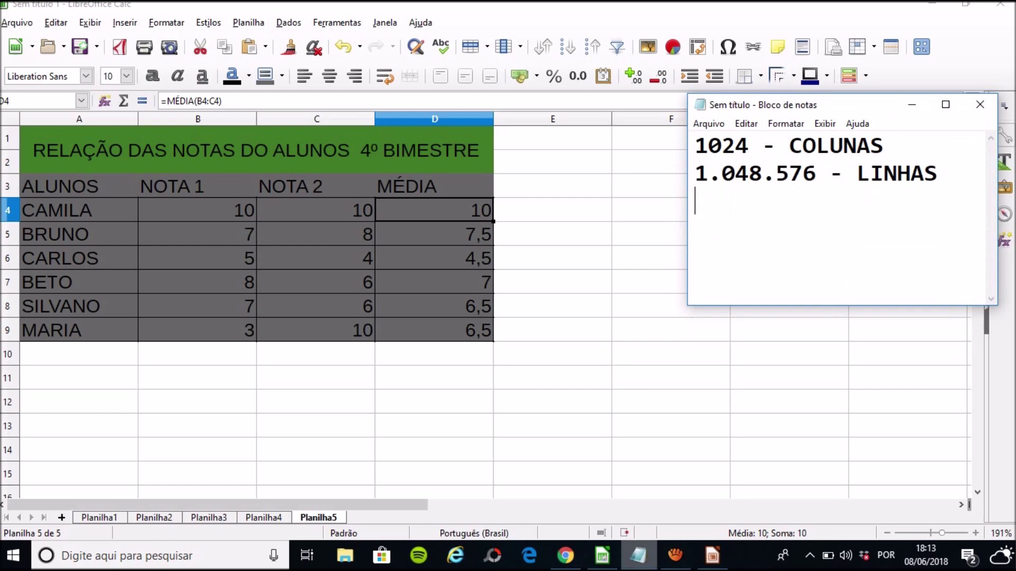
click(639, 555)
click(99, 518)
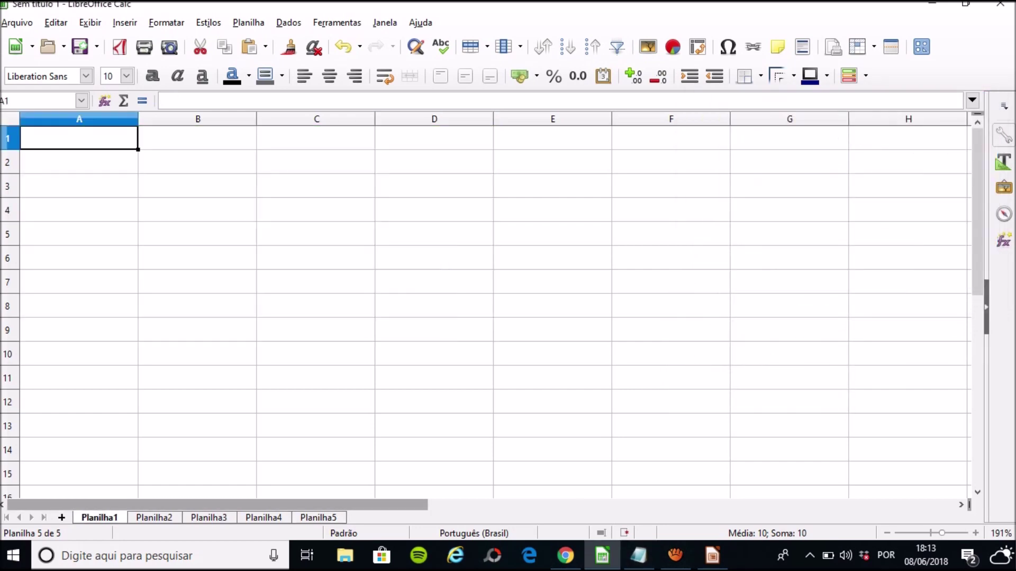
click(154, 518)
click(197, 234)
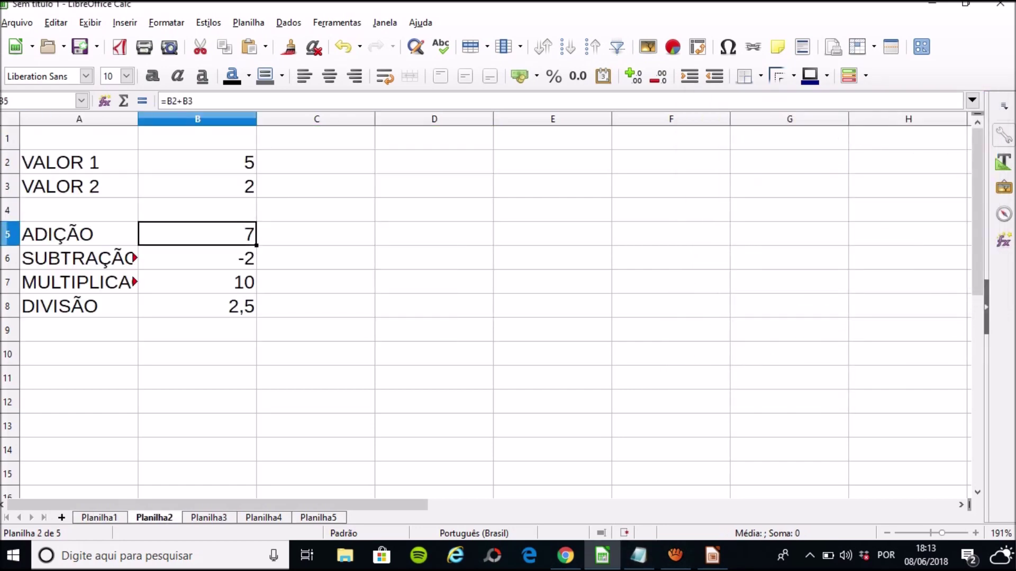
click(197, 258)
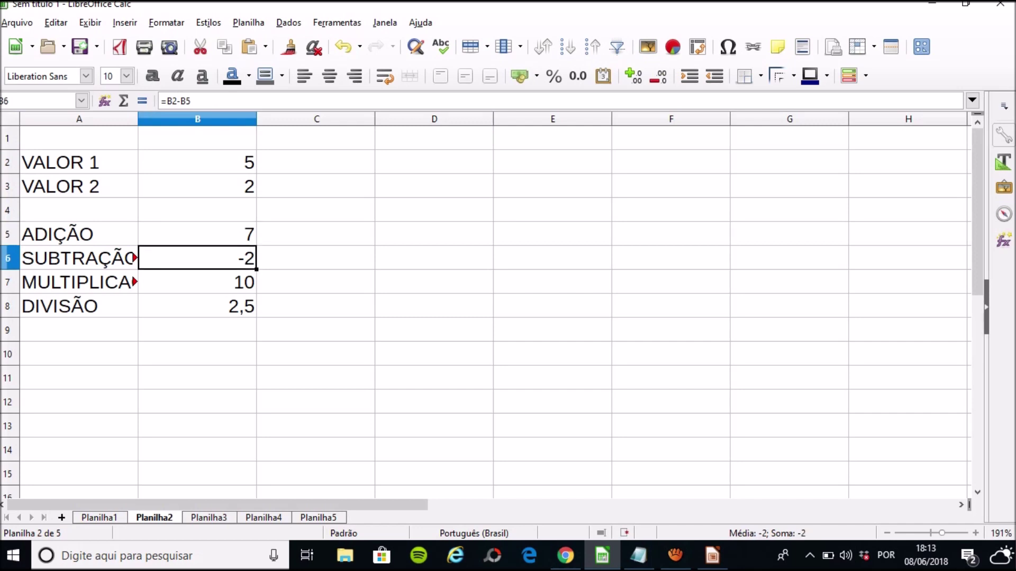
click(198, 282)
click(198, 307)
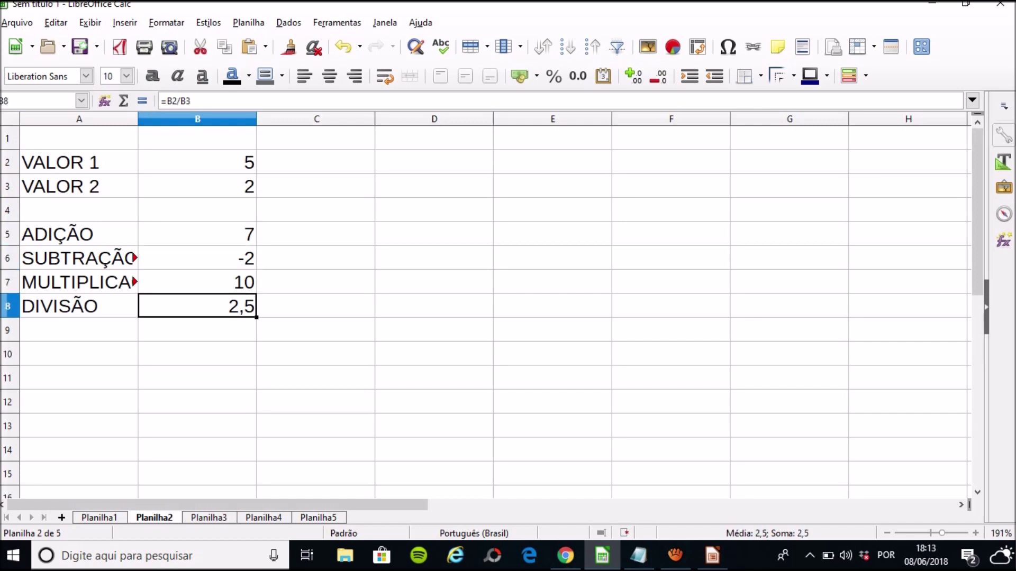
click(434, 306)
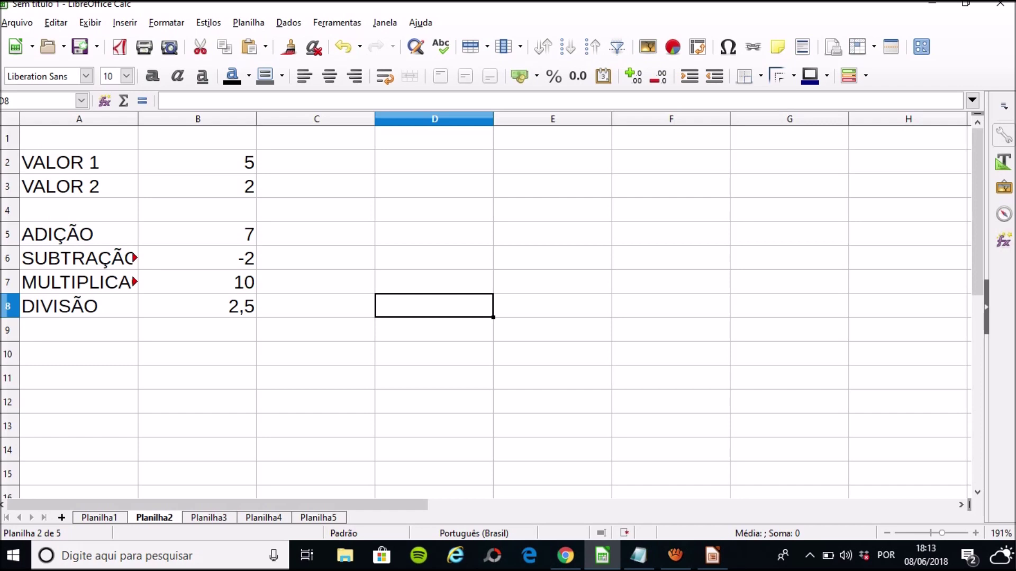
mouse_move(675, 556)
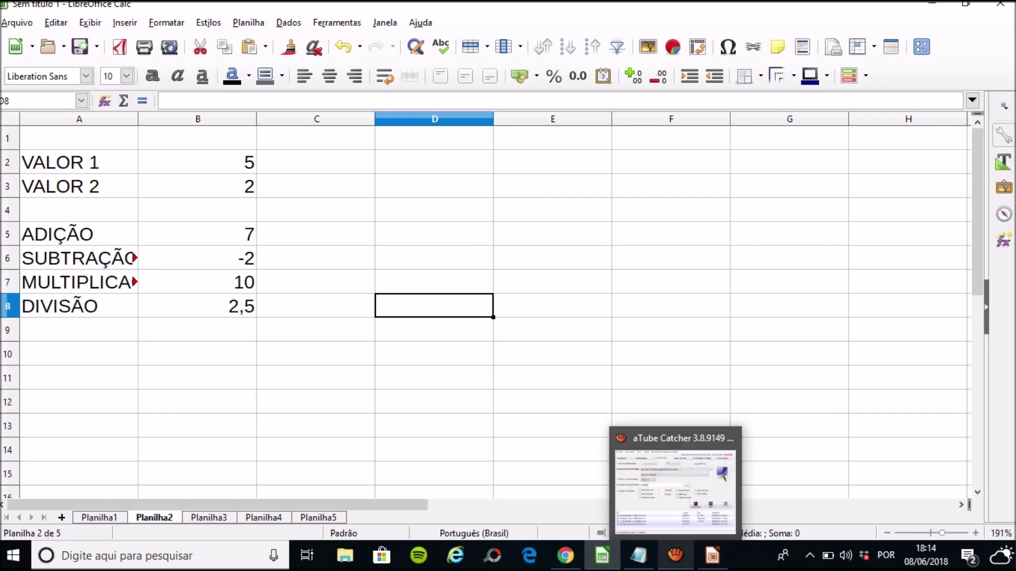